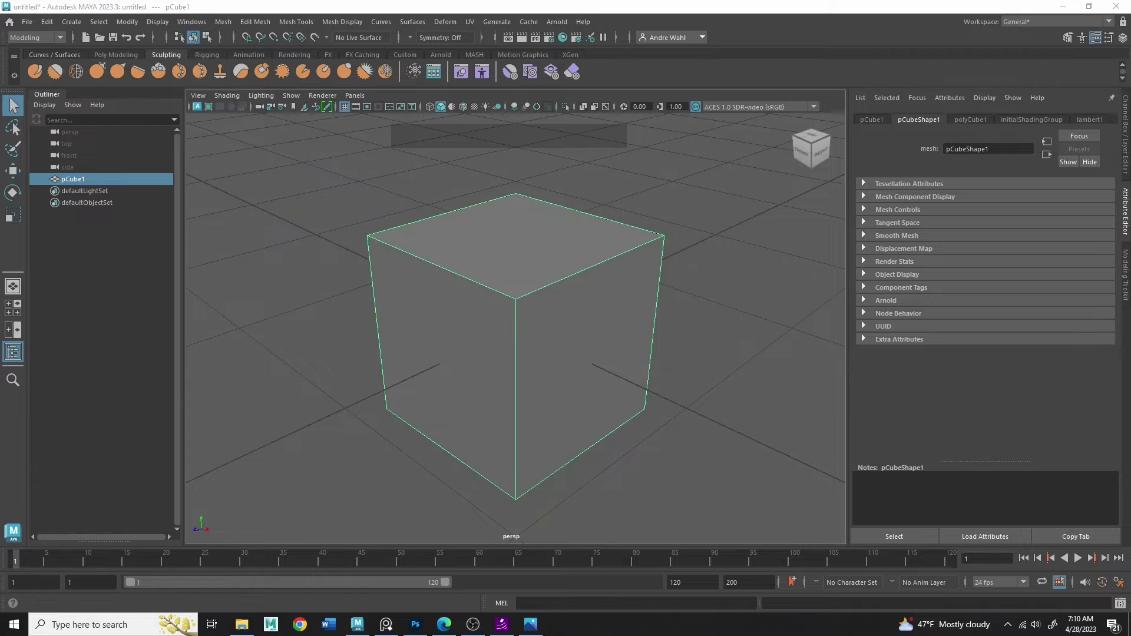
{"action": "mouse_move", "coordinate": [501, 210]}
{"action": "left_mouse_down"}
{"action": "mouse_move", "coordinate": [539, 219]}
{"action": "mouse_move", "coordinate": [510, 257]}
{"action": "left_mouse_up"}
{"action": "mouse_move", "coordinate": [589, 172]}
{"action": "left_mouse_down"}
{"action": "mouse_move", "coordinate": [654, 185]}
{"action": "mouse_move", "coordinate": [669, 160]}
{"action": "mouse_move", "coordinate": [684, 170]}
{"action": "mouse_move", "coordinate": [656, 203]}
{"action": "mouse_move", "coordinate": [685, 207]}
{"action": "mouse_move", "coordinate": [748, 184]}
{"action": "mouse_move", "coordinate": [715, 224]}
{"action": "mouse_move", "coordinate": [743, 228]}
{"action": "mouse_move", "coordinate": [831, 203]}
{"action": "left_mouse_up"}
{"action": "left_click_drag", "start_coordinate": [760, 261], "coordinate": [761, 303]}
{"action": "left_click_drag", "start_coordinate": [750, 282], "coordinate": [774, 281]}
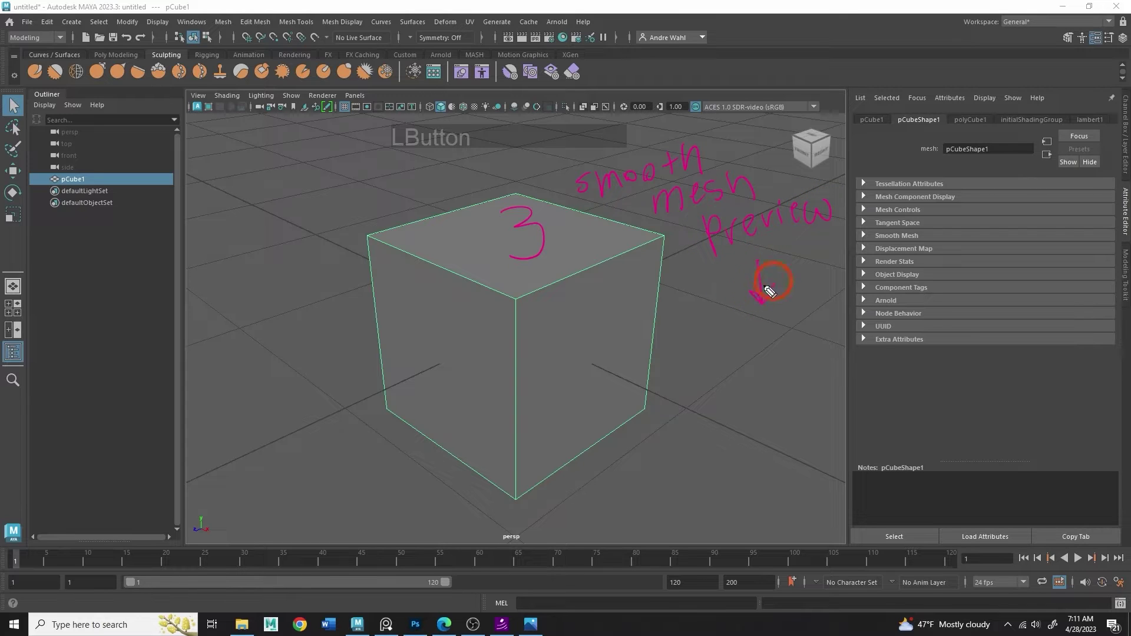
{"action": "mouse_move", "coordinate": [687, 330]}
{"action": "left_mouse_down"}
{"action": "mouse_move", "coordinate": [700, 345]}
{"action": "mouse_move", "coordinate": [736, 344]}
{"action": "mouse_move", "coordinate": [749, 318]}
{"action": "mouse_move", "coordinate": [871, 329]}
{"action": "left_mouse_up"}
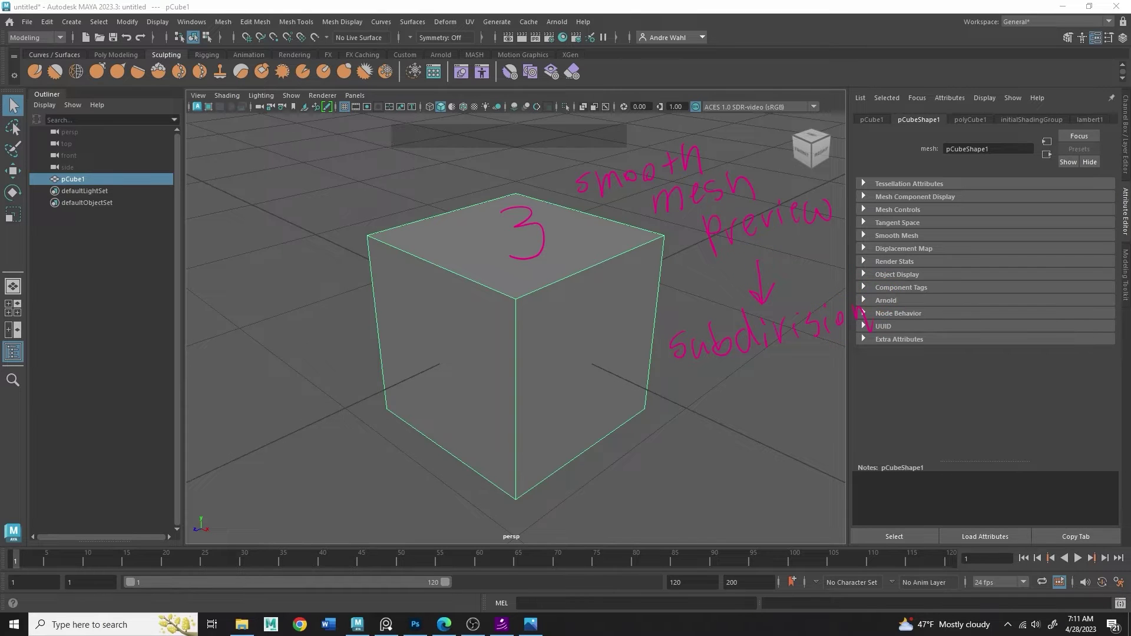
{"action": "left_click", "coordinate": [269, 267]}
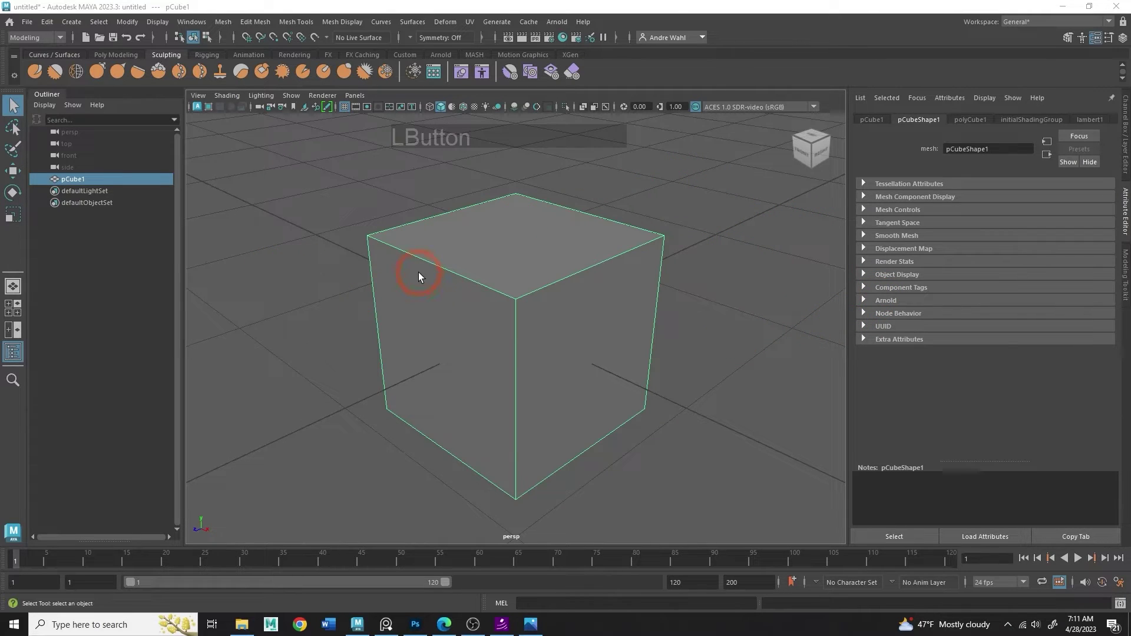
Turn on the smooth mesh preview for the selected cube.
{"action": "key", "text": "3"}
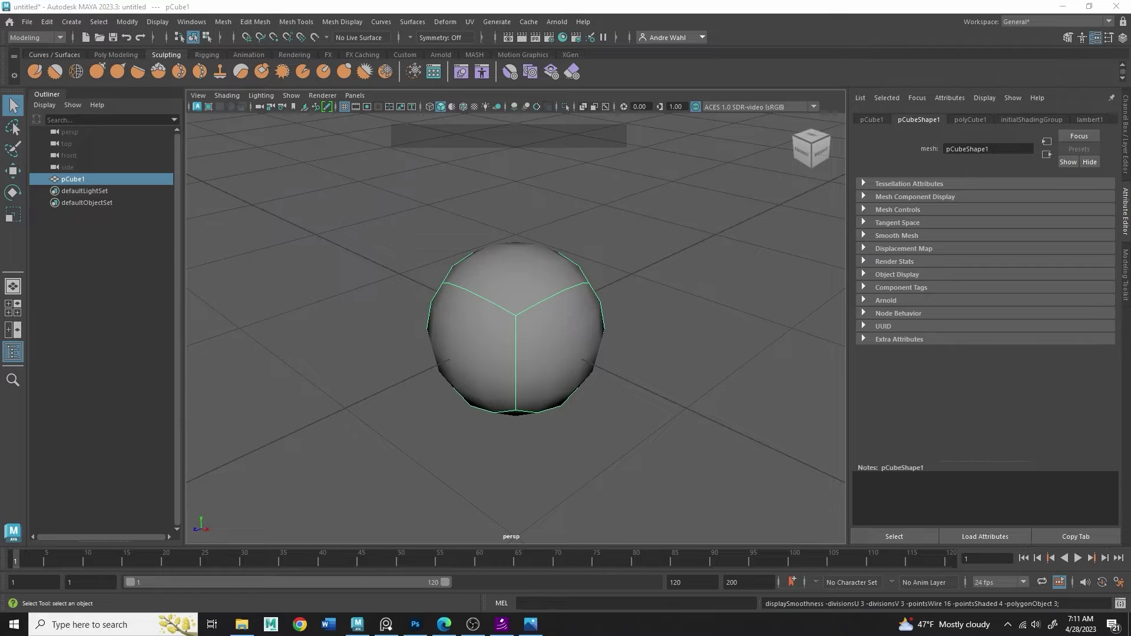
{"action": "mouse_move", "coordinate": [1080, 37]}
{"action": "left_mouse_down"}
{"action": "mouse_move", "coordinate": [1083, 20]}
{"action": "mouse_move", "coordinate": [1103, 50]}
{"action": "mouse_move", "coordinate": [1116, 43]}
{"action": "left_mouse_up"}
{"action": "mouse_move", "coordinate": [914, 132]}
{"action": "left_mouse_down"}
{"action": "mouse_move", "coordinate": [936, 133]}
{"action": "mouse_move", "coordinate": [947, 112]}
{"action": "mouse_move", "coordinate": [926, 94]}
{"action": "left_mouse_up"}
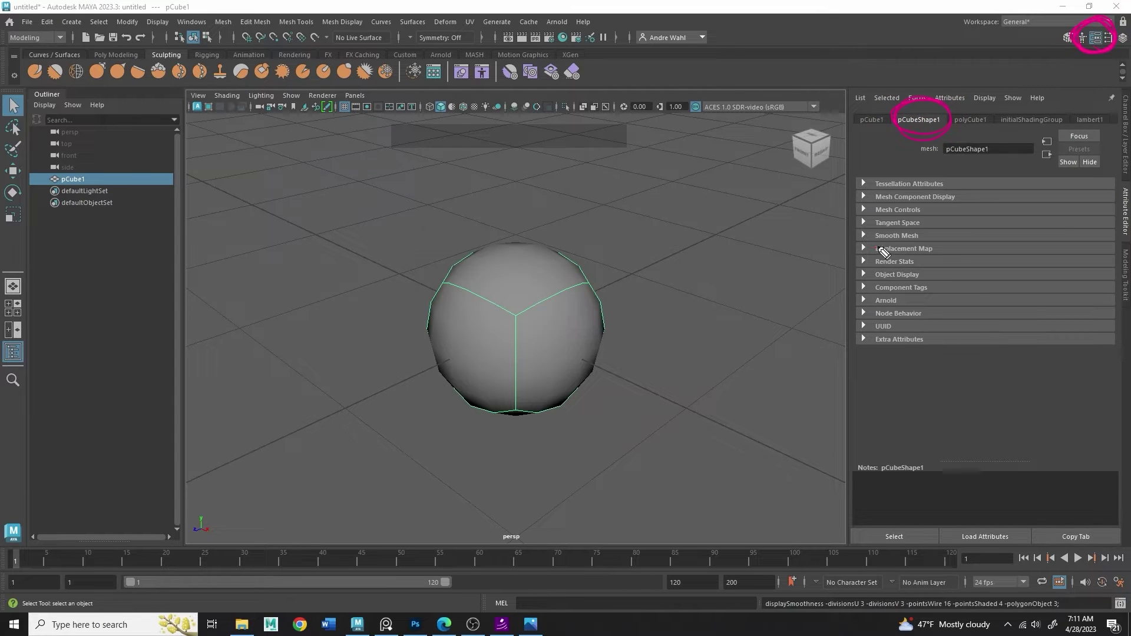
{"action": "mouse_move", "coordinate": [922, 219]}
{"action": "left_mouse_down"}
{"action": "mouse_move", "coordinate": [851, 234]}
{"action": "mouse_move", "coordinate": [930, 233]}
{"action": "mouse_move", "coordinate": [877, 250]}
{"action": "left_mouse_up"}
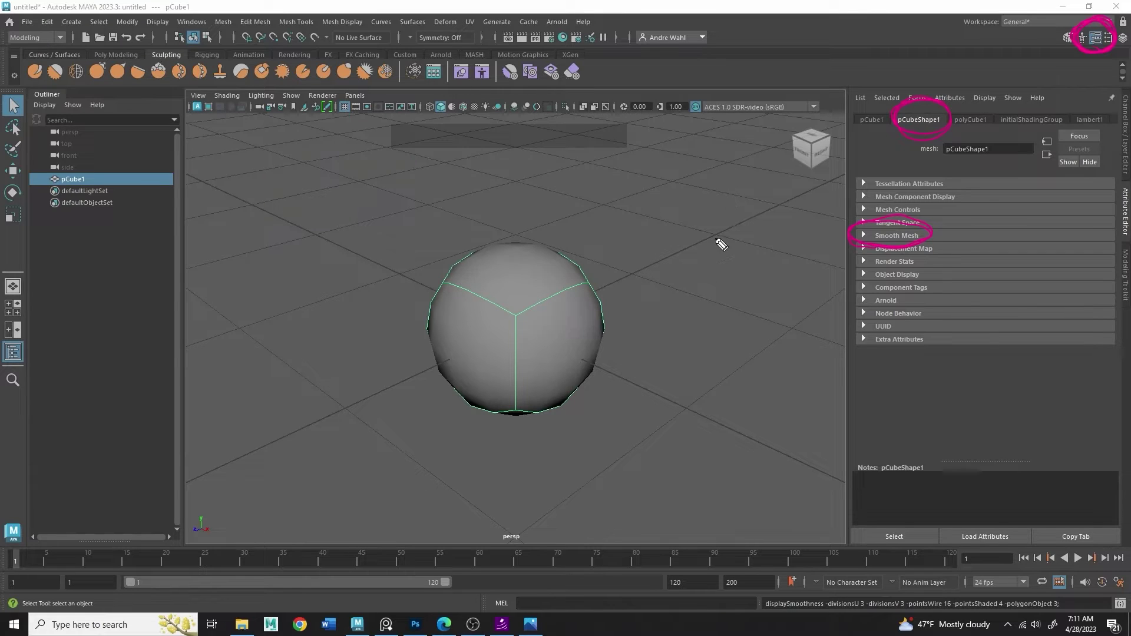
{"action": "left_click", "coordinate": [961, 469]}
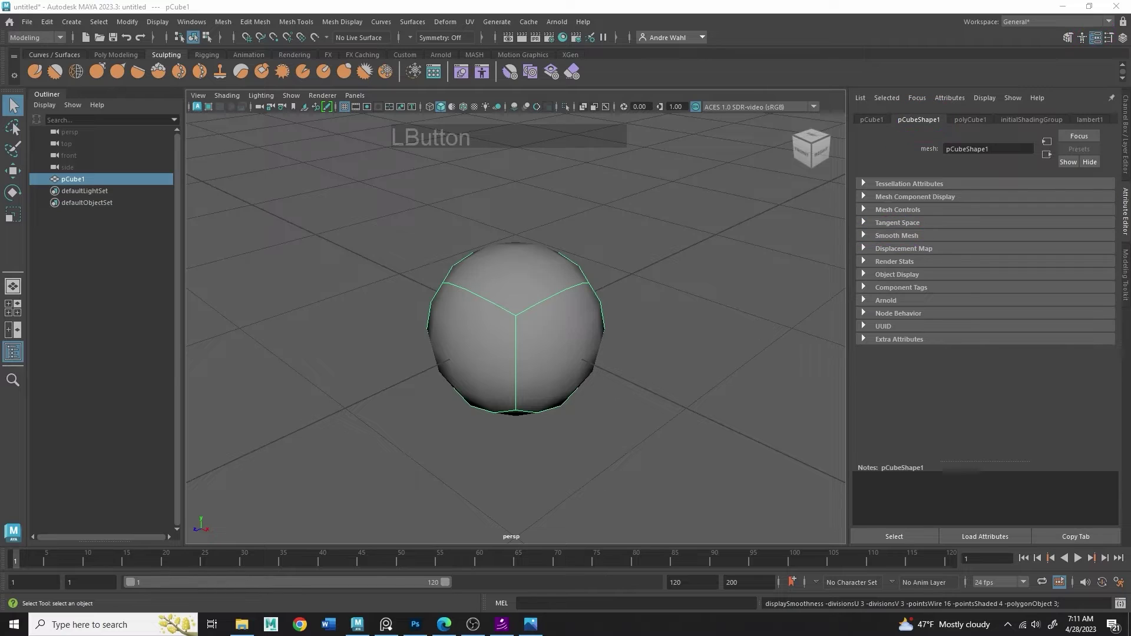
Expand the cube shape's Smooth Mesh attributes and enable Display Subdivisions.
{"action": "left_click", "coordinate": [864, 235]}
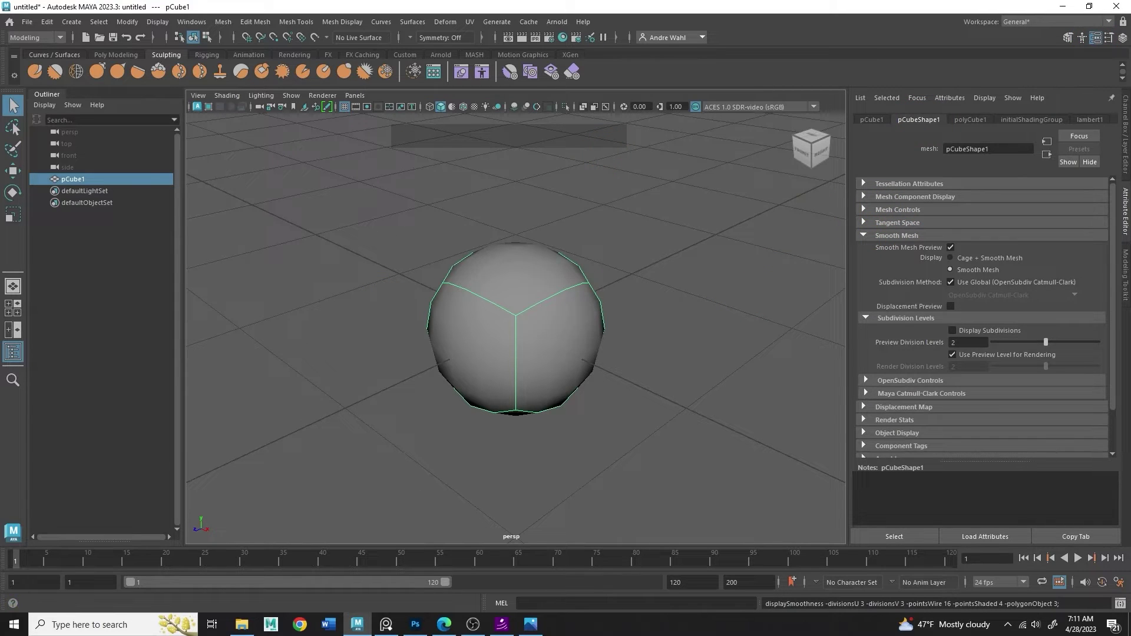
{"action": "left_click", "coordinate": [1, 259]}
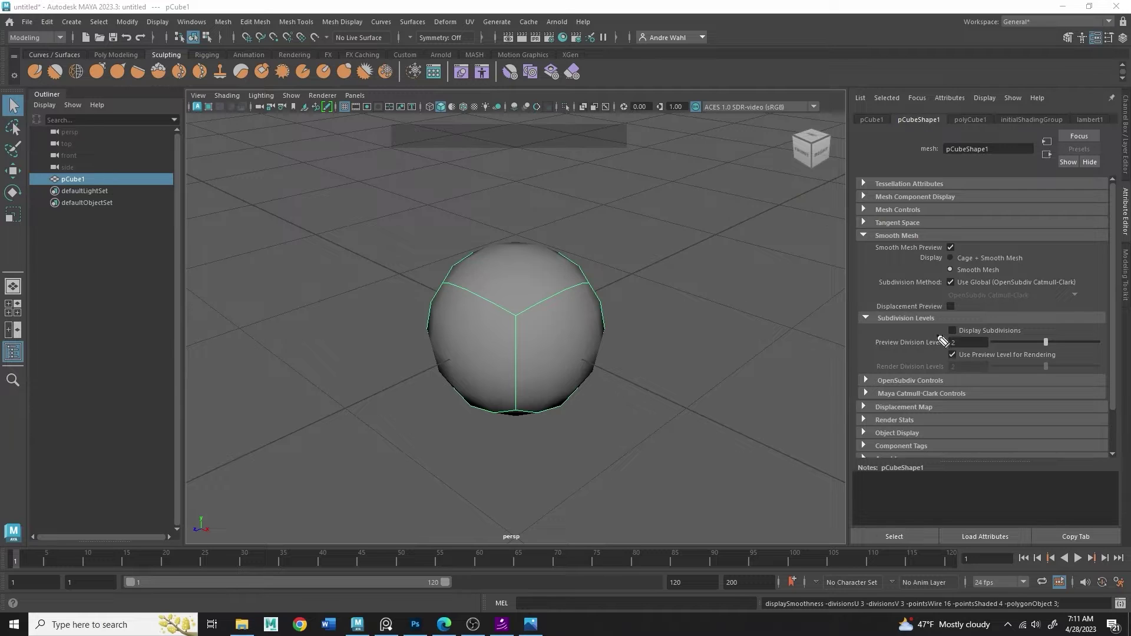
{"action": "mouse_move", "coordinate": [954, 340]}
{"action": "left_mouse_down"}
{"action": "mouse_move", "coordinate": [1010, 328]}
{"action": "mouse_move", "coordinate": [945, 337]}
{"action": "left_mouse_up"}
{"action": "left_click", "coordinate": [265, 186]}
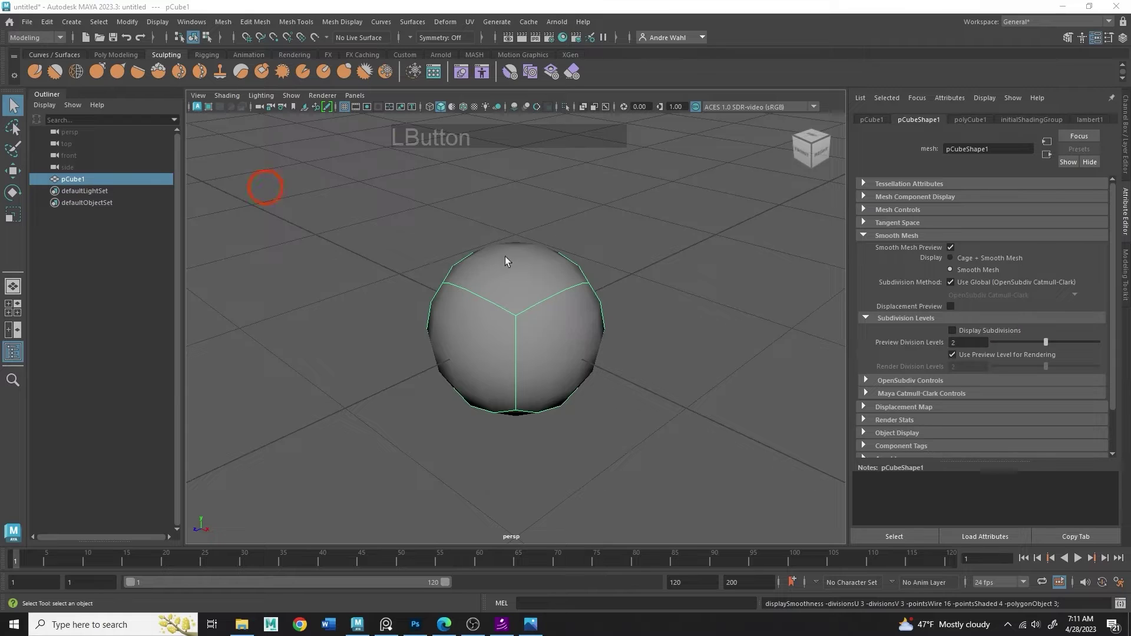
{"action": "left_click", "coordinate": [952, 330]}
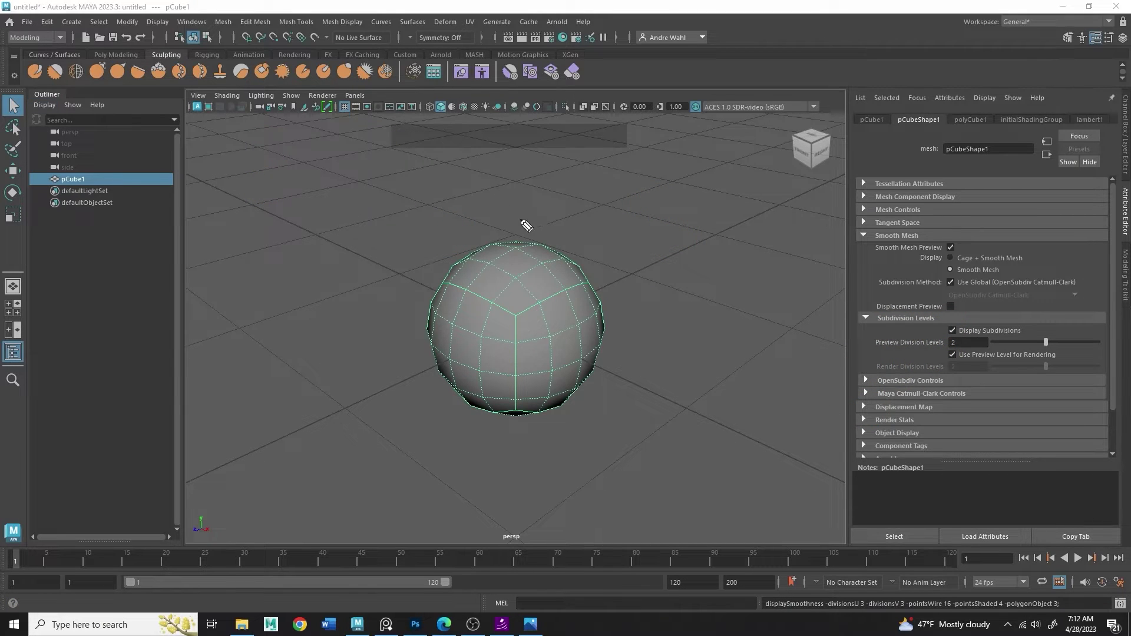
{"action": "left_click_drag", "start_coordinate": [549, 227], "coordinate": [506, 252]}
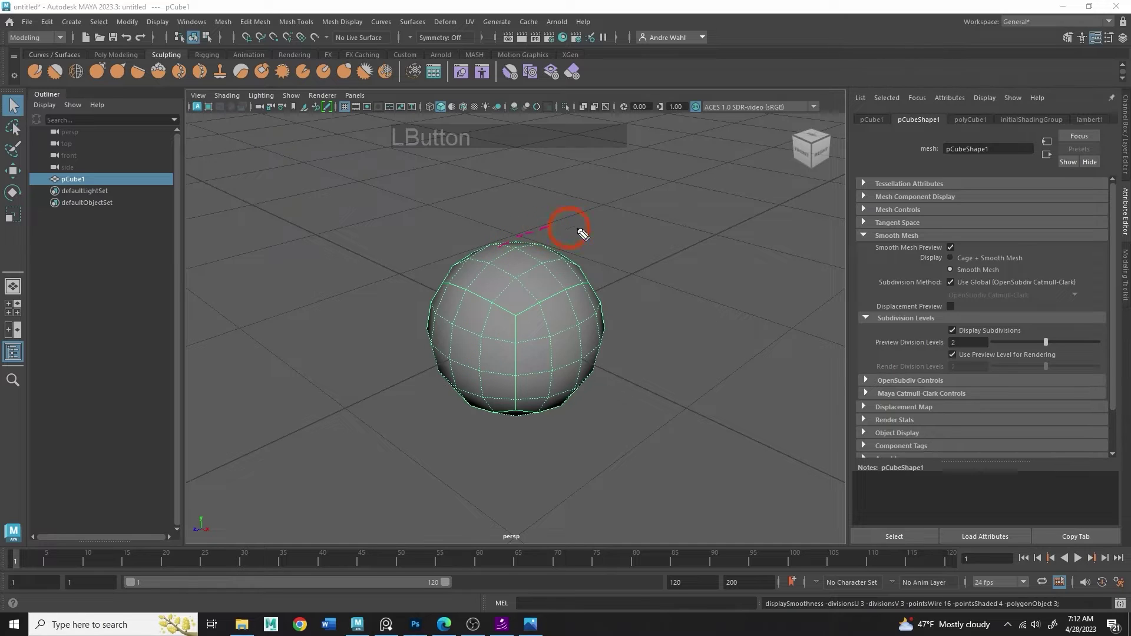
{"action": "left_click_drag", "start_coordinate": [582, 202], "coordinate": [576, 234]}
{"action": "mouse_move", "coordinate": [570, 227]}
{"action": "left_mouse_down"}
{"action": "mouse_move", "coordinate": [645, 202]}
{"action": "mouse_move", "coordinate": [648, 235]}
{"action": "mouse_move", "coordinate": [713, 211]}
{"action": "mouse_move", "coordinate": [729, 223]}
{"action": "left_mouse_up"}
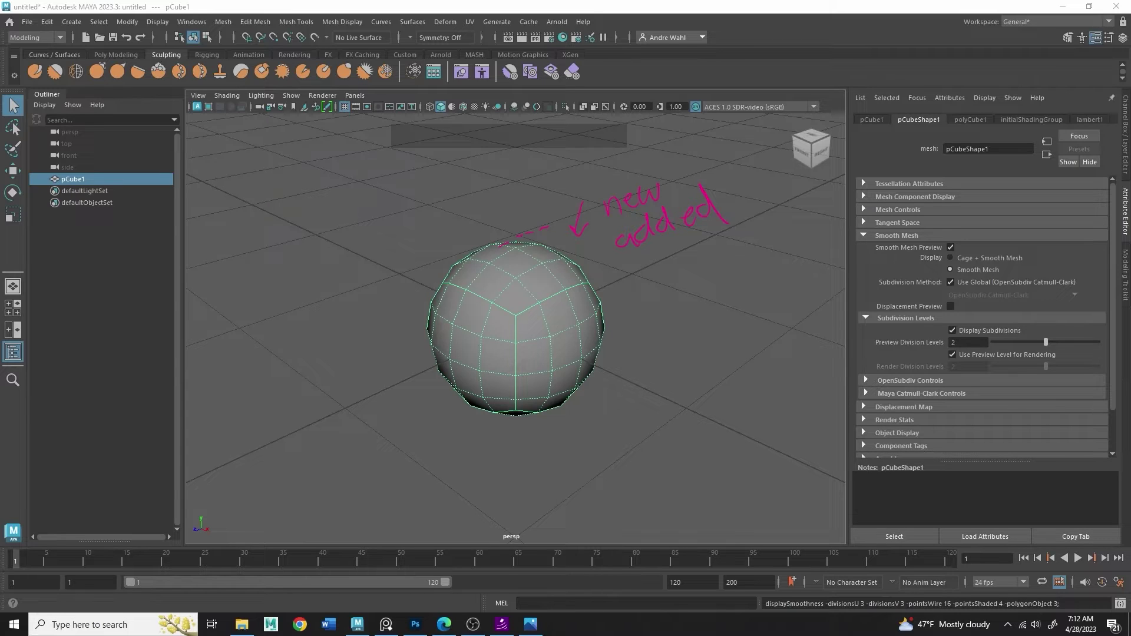
{"action": "left_click", "coordinate": [1026, 472]}
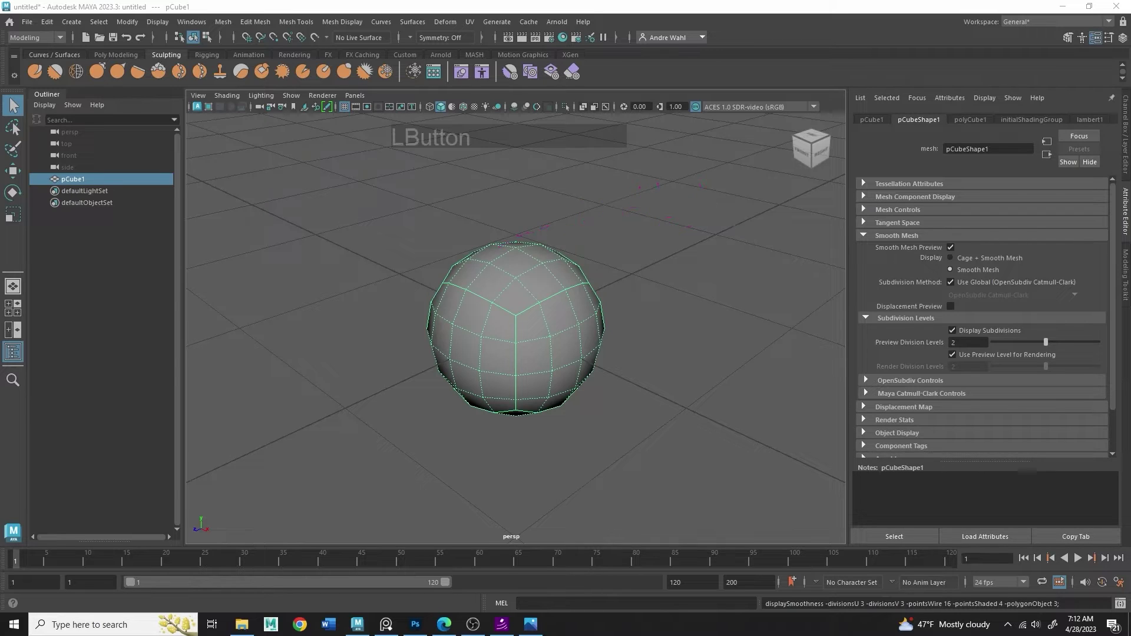
{"action": "mouse_move", "coordinate": [872, 354]}
{"action": "left_mouse_down"}
{"action": "mouse_move", "coordinate": [876, 334]}
{"action": "mouse_move", "coordinate": [1014, 333]}
{"action": "mouse_move", "coordinate": [1070, 361]}
{"action": "mouse_move", "coordinate": [874, 356]}
{"action": "left_mouse_up"}
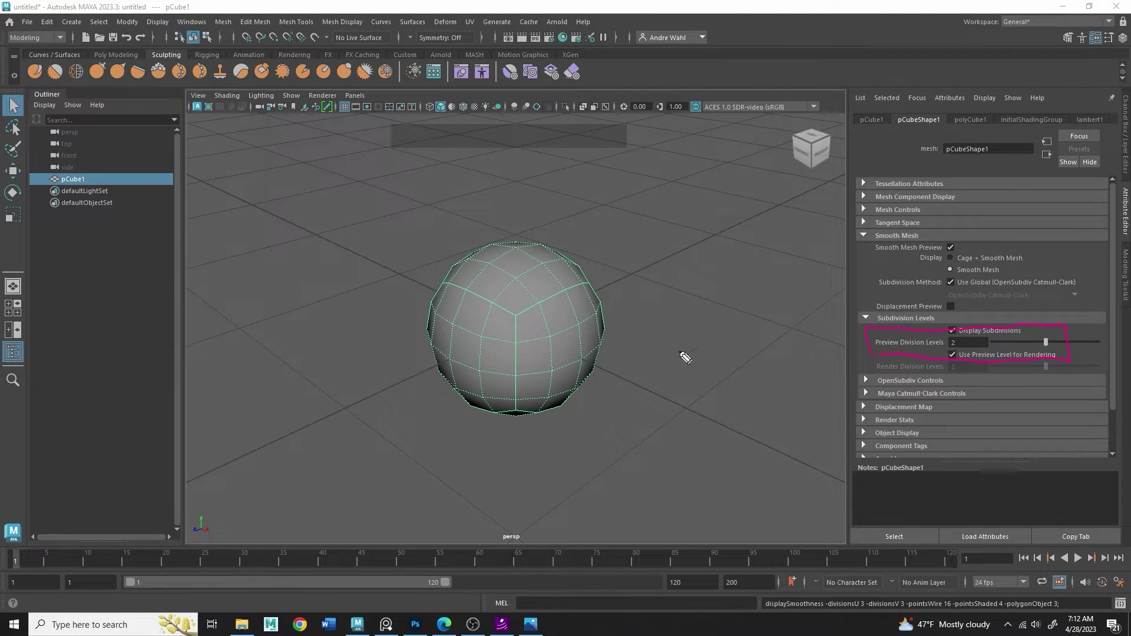
{"action": "mouse_move", "coordinate": [645, 268]}
{"action": "left_mouse_down"}
{"action": "mouse_move", "coordinate": [670, 285]}
{"action": "mouse_move", "coordinate": [685, 278]}
{"action": "mouse_move", "coordinate": [651, 308]}
{"action": "mouse_move", "coordinate": [649, 219]}
{"action": "left_mouse_up"}
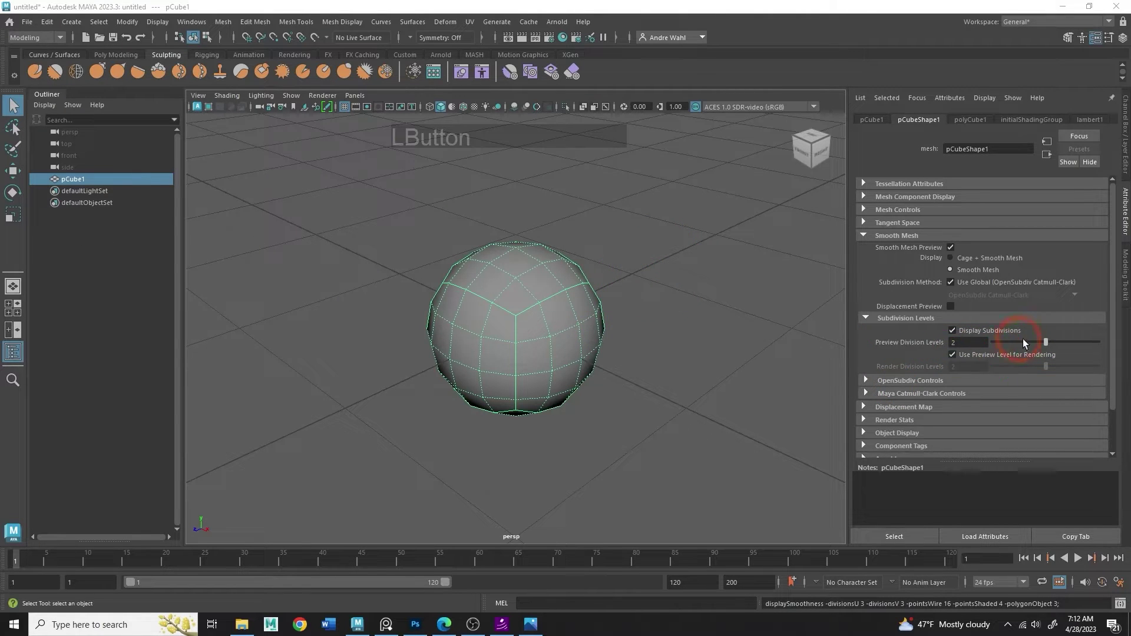
Lower the cube's Preview Division Levels to 0 for comparison, and raise the value to 1.
{"action": "left_click_drag", "start_coordinate": [1036, 341], "coordinate": [984, 347]}
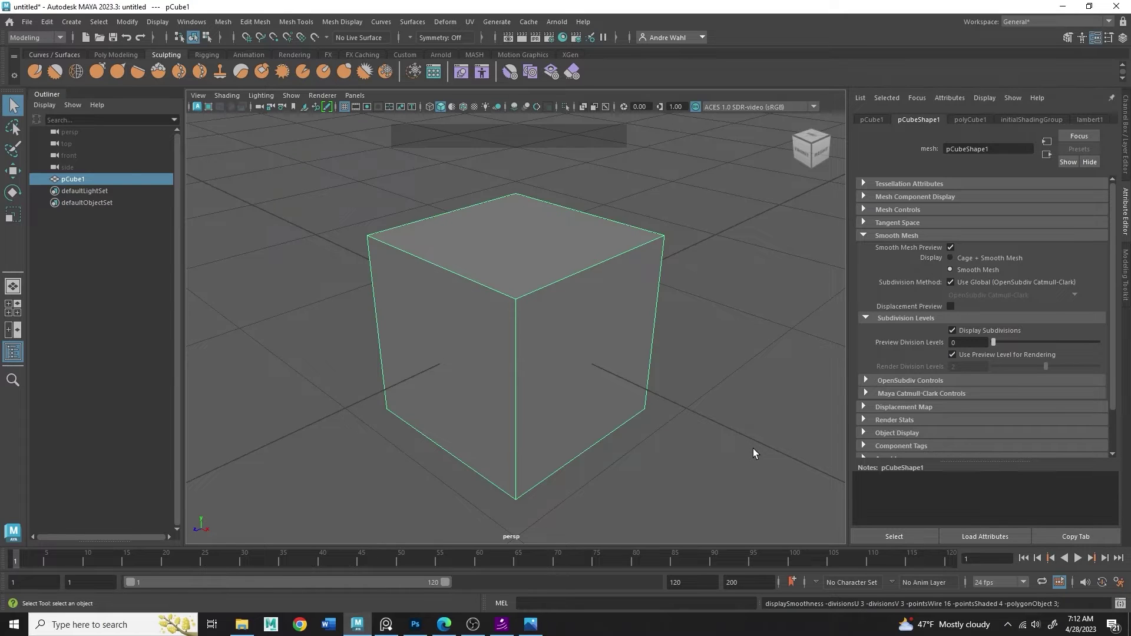
{"action": "left_click", "coordinate": [998, 342]}
{"action": "left_click", "coordinate": [1005, 342]}
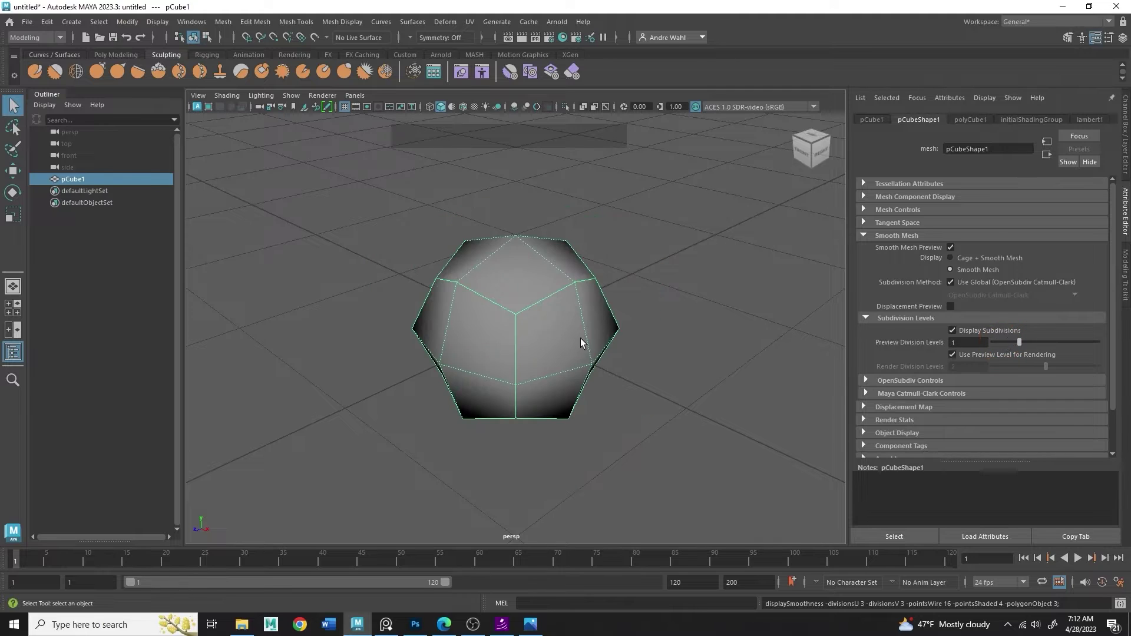
{"action": "left_click_drag", "start_coordinate": [580, 338], "coordinate": [644, 323], "text": "alt"}
{"action": "middle_click_drag", "start_coordinate": [643, 323], "coordinate": [752, 315], "text": "alt"}
{"action": "left_click_drag", "start_coordinate": [752, 316], "coordinate": [703, 369], "text": "alt"}
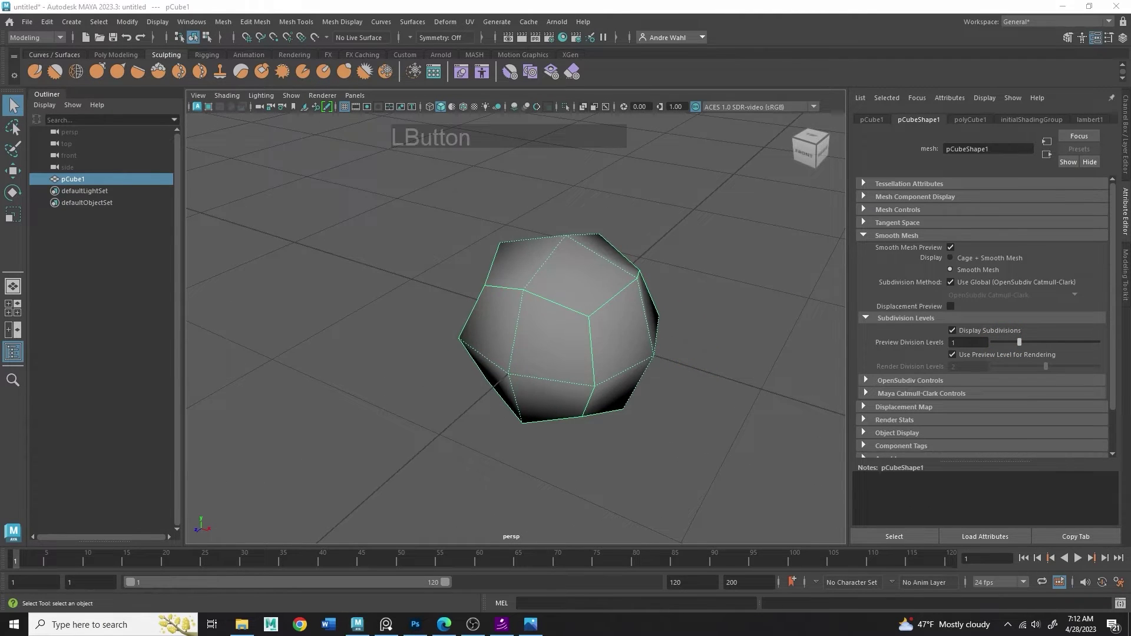
{"action": "left_click", "coordinate": [555, 293]}
{"action": "left_click_drag", "start_coordinate": [563, 292], "coordinate": [563, 290]}
{"action": "mouse_move", "coordinate": [542, 210]}
{"action": "left_mouse_down"}
{"action": "mouse_move", "coordinate": [535, 225]}
{"action": "mouse_move", "coordinate": [553, 207]}
{"action": "left_mouse_up"}
{"action": "left_click_drag", "start_coordinate": [565, 204], "coordinate": [734, 172]}
{"action": "left_click", "coordinate": [536, 277]}
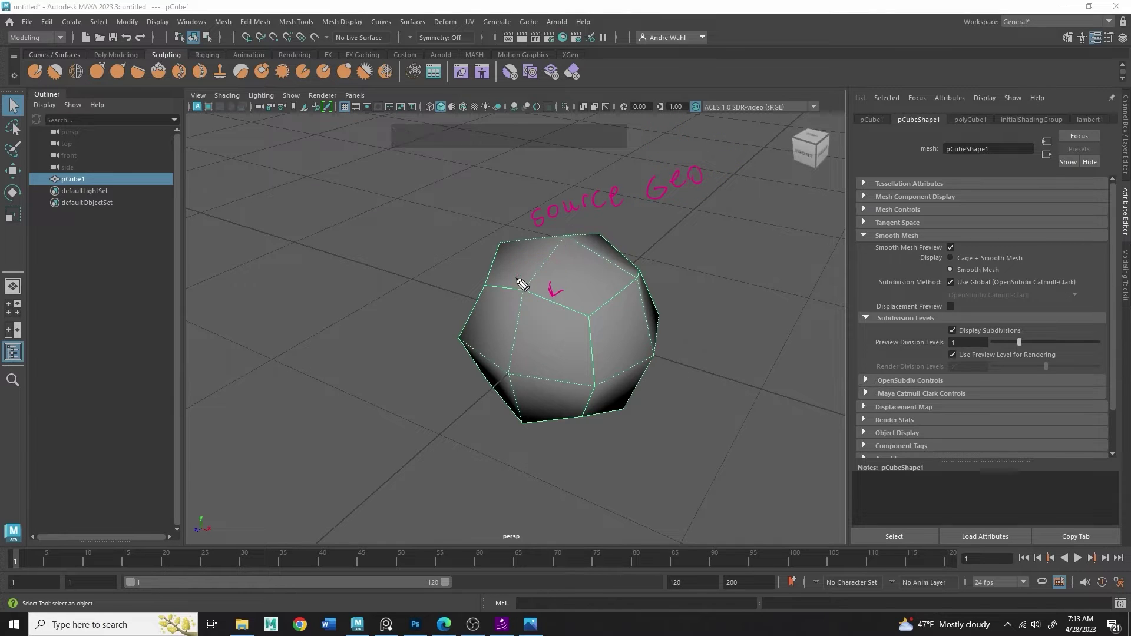
{"action": "left_click_drag", "start_coordinate": [516, 278], "coordinate": [520, 274]}
{"action": "left_click_drag", "start_coordinate": [526, 268], "coordinate": [538, 254]}
{"action": "left_click_drag", "start_coordinate": [542, 249], "coordinate": [546, 245]}
{"action": "left_click_drag", "start_coordinate": [439, 221], "coordinate": [452, 234]}
{"action": "mouse_move", "coordinate": [452, 218]}
{"action": "left_mouse_down"}
{"action": "mouse_move", "coordinate": [518, 178]}
{"action": "mouse_move", "coordinate": [530, 156]}
{"action": "mouse_move", "coordinate": [552, 162]}
{"action": "mouse_move", "coordinate": [574, 132]}
{"action": "left_mouse_up"}
{"action": "left_click", "coordinate": [586, 209]}
{"action": "left_click", "coordinate": [313, 273]}
{"action": "key", "text": "alt"}
{"action": "mouse_move", "coordinate": [248, 188]}
{"action": "left_mouse_down"}
{"action": "mouse_move", "coordinate": [251, 248]}
{"action": "mouse_move", "coordinate": [293, 184]}
{"action": "mouse_move", "coordinate": [330, 252]}
{"action": "mouse_move", "coordinate": [253, 248]}
{"action": "left_mouse_up"}
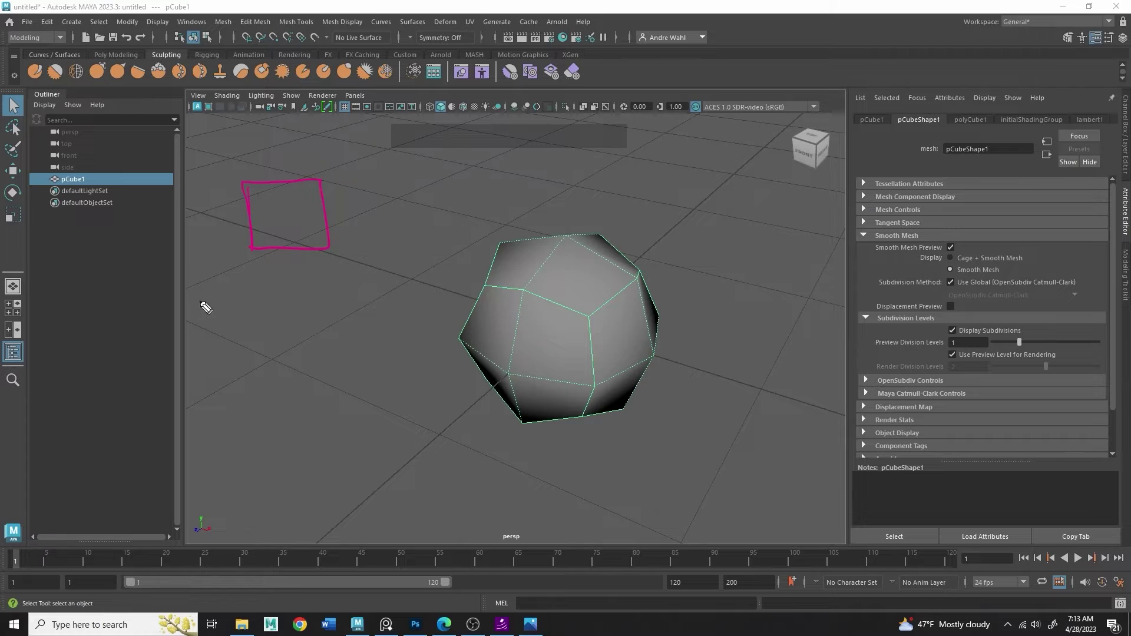
{"action": "mouse_move", "coordinate": [202, 303]}
{"action": "left_mouse_down"}
{"action": "mouse_move", "coordinate": [271, 272]}
{"action": "mouse_move", "coordinate": [286, 304]}
{"action": "left_mouse_up"}
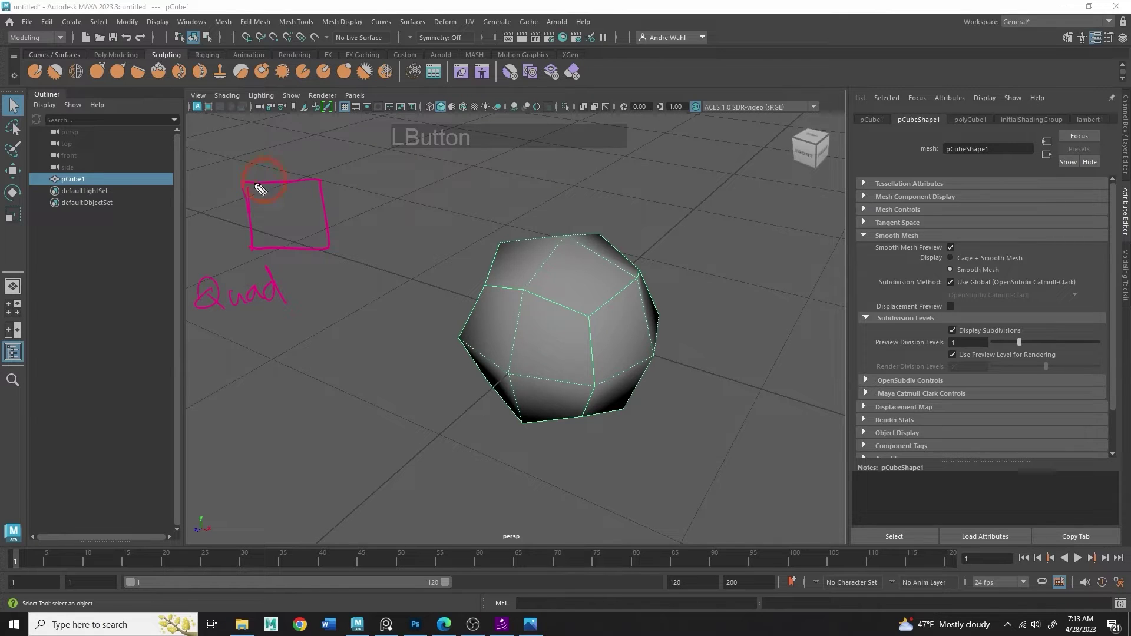
{"action": "right_click", "coordinate": [284, 217]}
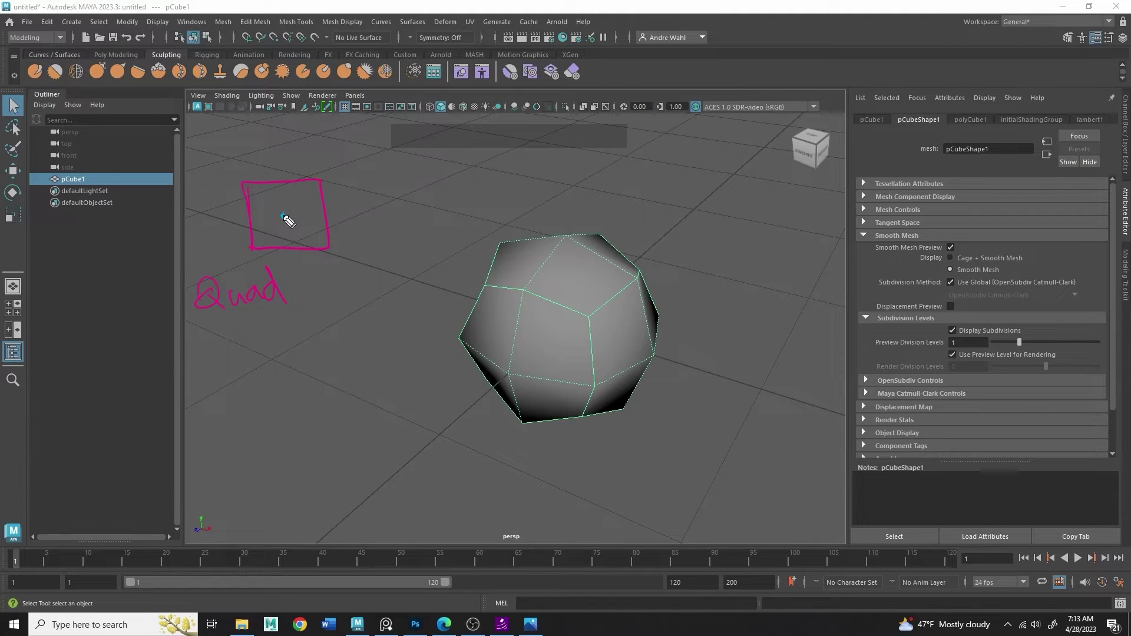
{"action": "left_click", "coordinate": [328, 207]}
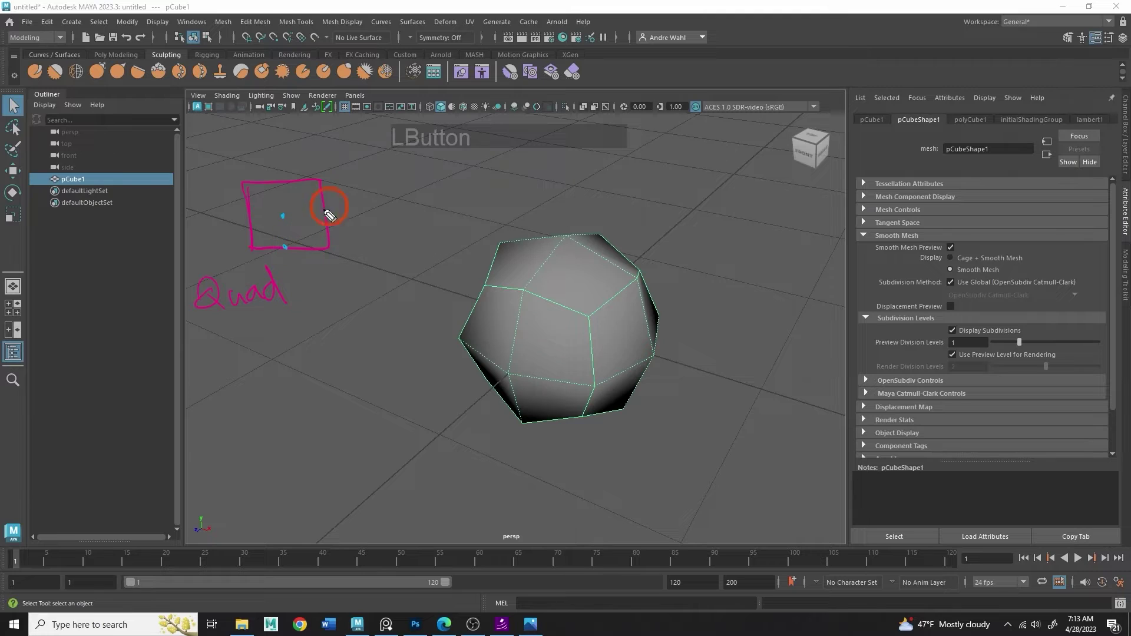
{"action": "left_click", "coordinate": [326, 211]}
{"action": "left_click", "coordinate": [247, 217]}
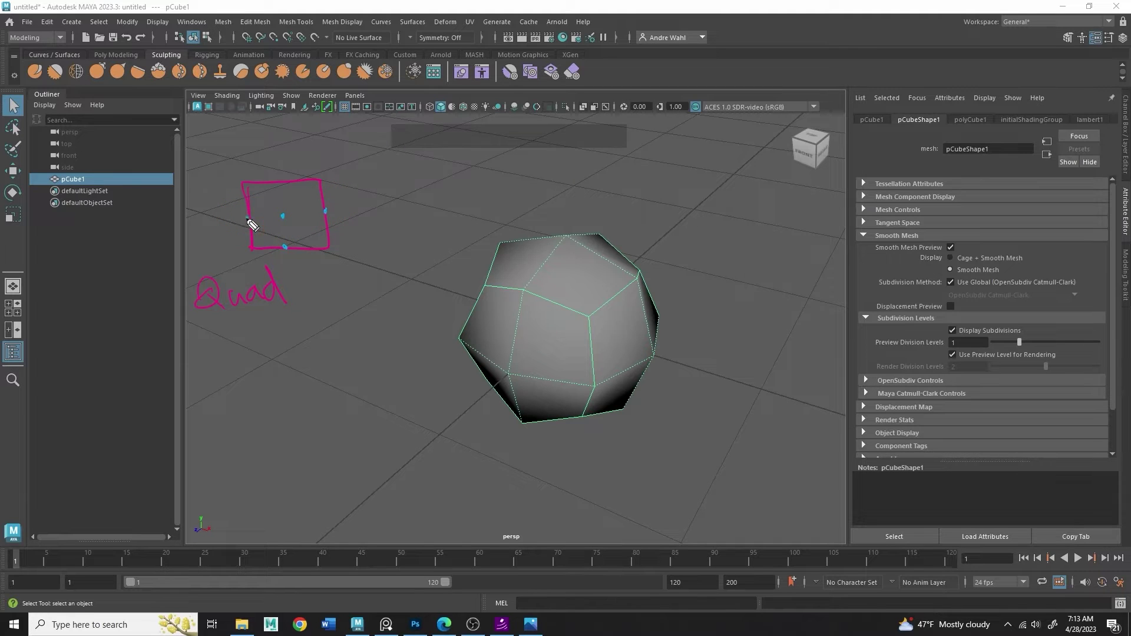
{"action": "left_click", "coordinate": [283, 186]}
{"action": "left_click", "coordinate": [284, 179]}
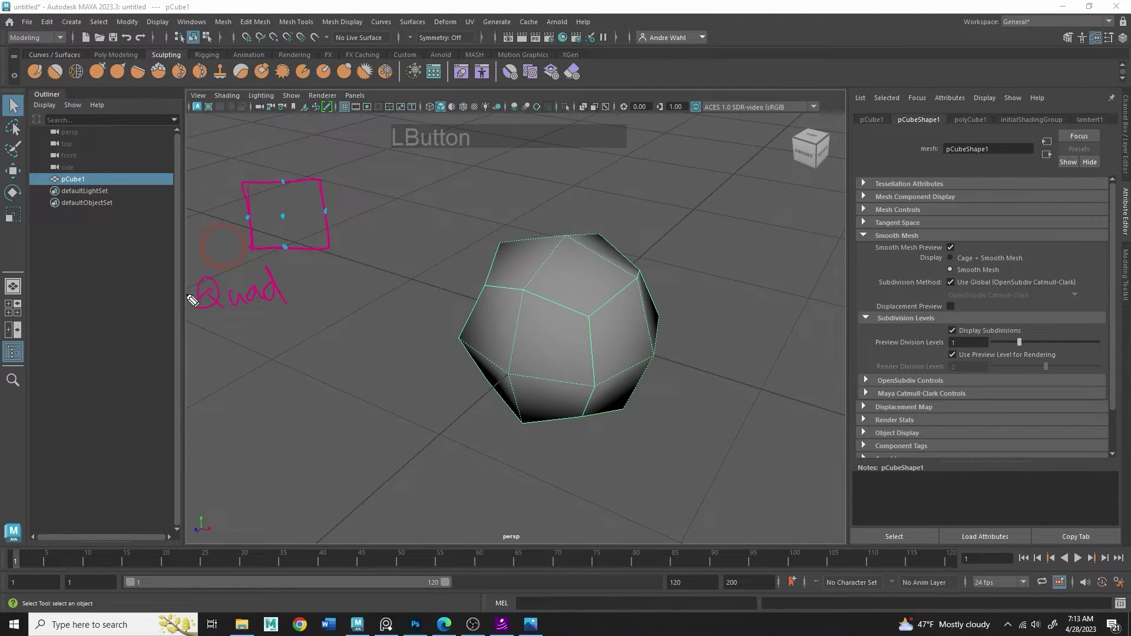
{"action": "left_click", "coordinate": [283, 216]}
{"action": "mouse_move", "coordinate": [283, 181]}
{"action": "left_mouse_down"}
{"action": "mouse_move", "coordinate": [284, 216]}
{"action": "mouse_move", "coordinate": [255, 220]}
{"action": "mouse_move", "coordinate": [282, 217]}
{"action": "mouse_move", "coordinate": [284, 244]}
{"action": "mouse_move", "coordinate": [301, 216]}
{"action": "mouse_move", "coordinate": [326, 212]}
{"action": "left_mouse_up"}
{"action": "left_click", "coordinate": [241, 184]}
{"action": "left_click", "coordinate": [249, 248]}
{"action": "left_click", "coordinate": [326, 247]}
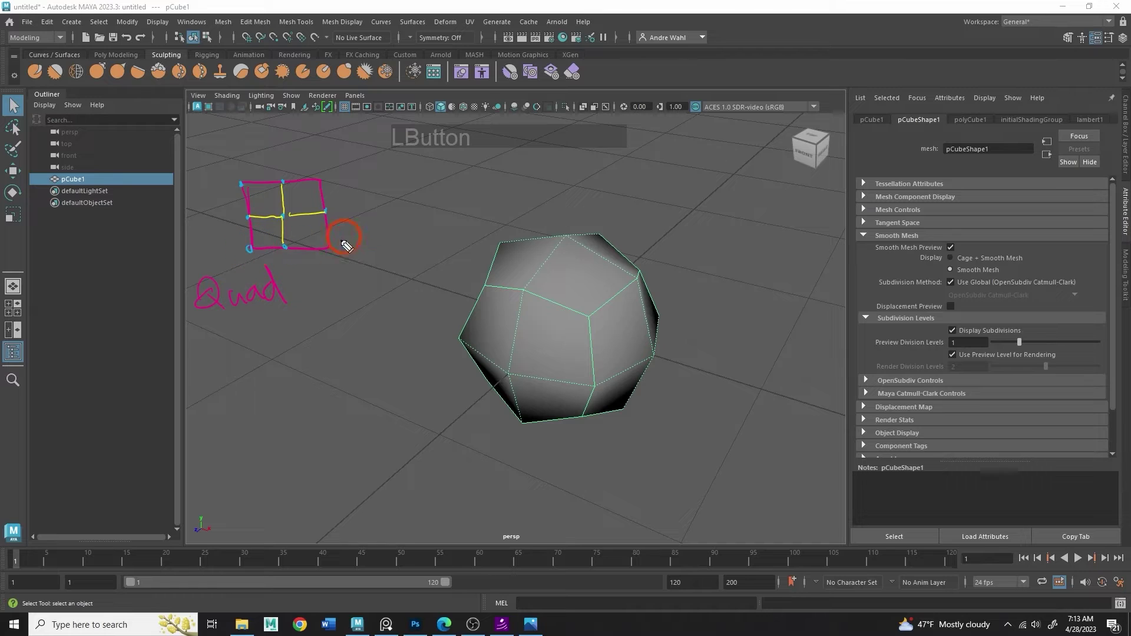
{"action": "left_click", "coordinate": [320, 181]}
{"action": "left_click", "coordinate": [248, 218]}
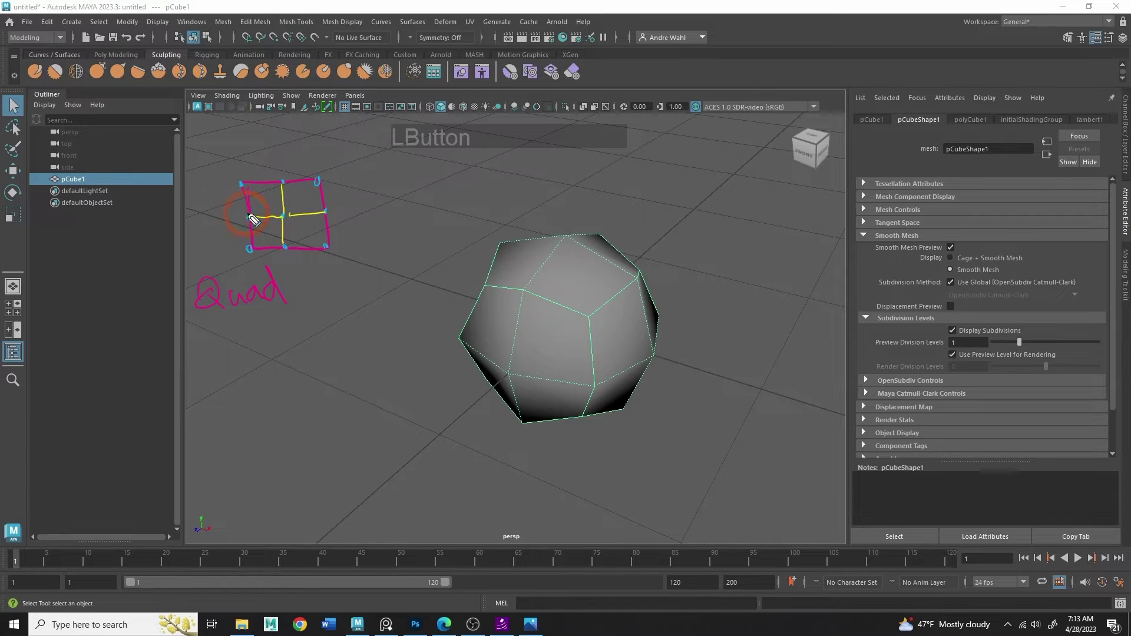
{"action": "left_click_drag", "start_coordinate": [253, 210], "coordinate": [261, 202]}
{"action": "mouse_move", "coordinate": [269, 193]}
{"action": "left_mouse_down"}
{"action": "mouse_move", "coordinate": [300, 191]}
{"action": "mouse_move", "coordinate": [312, 203]}
{"action": "left_mouse_up"}
{"action": "mouse_move", "coordinate": [316, 219]}
{"action": "left_mouse_down"}
{"action": "mouse_move", "coordinate": [295, 240]}
{"action": "mouse_move", "coordinate": [255, 232]}
{"action": "left_mouse_up"}
{"action": "left_click", "coordinate": [253, 245]}
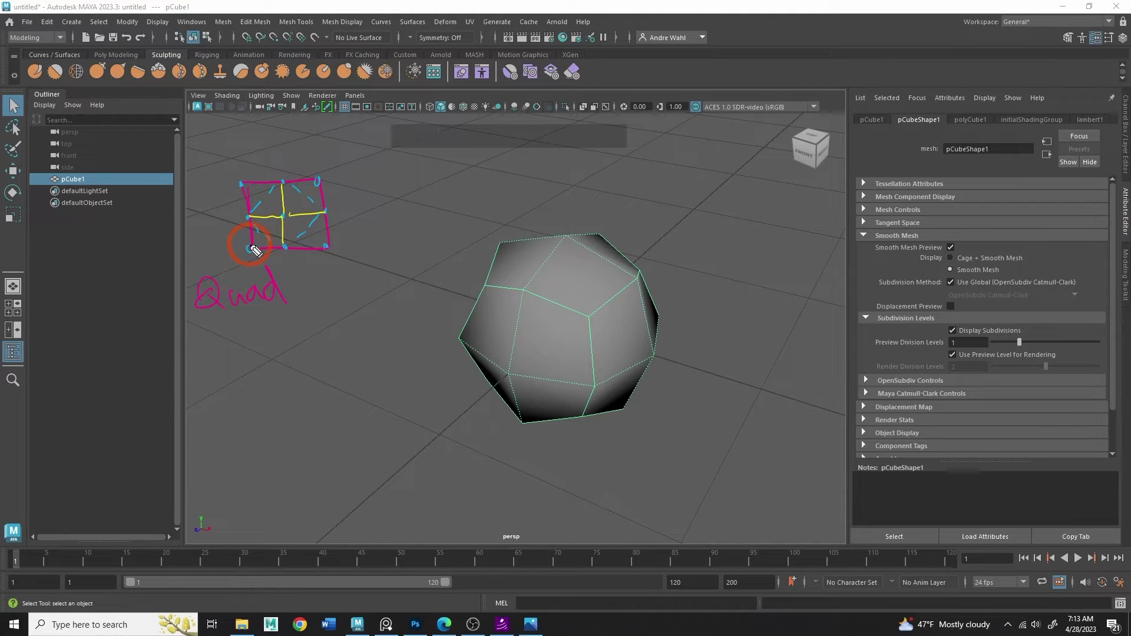
{"action": "left_click", "coordinate": [316, 229]}
{"action": "left_click_drag", "start_coordinate": [301, 235], "coordinate": [318, 238]}
{"action": "left_click_drag", "start_coordinate": [314, 181], "coordinate": [260, 196]}
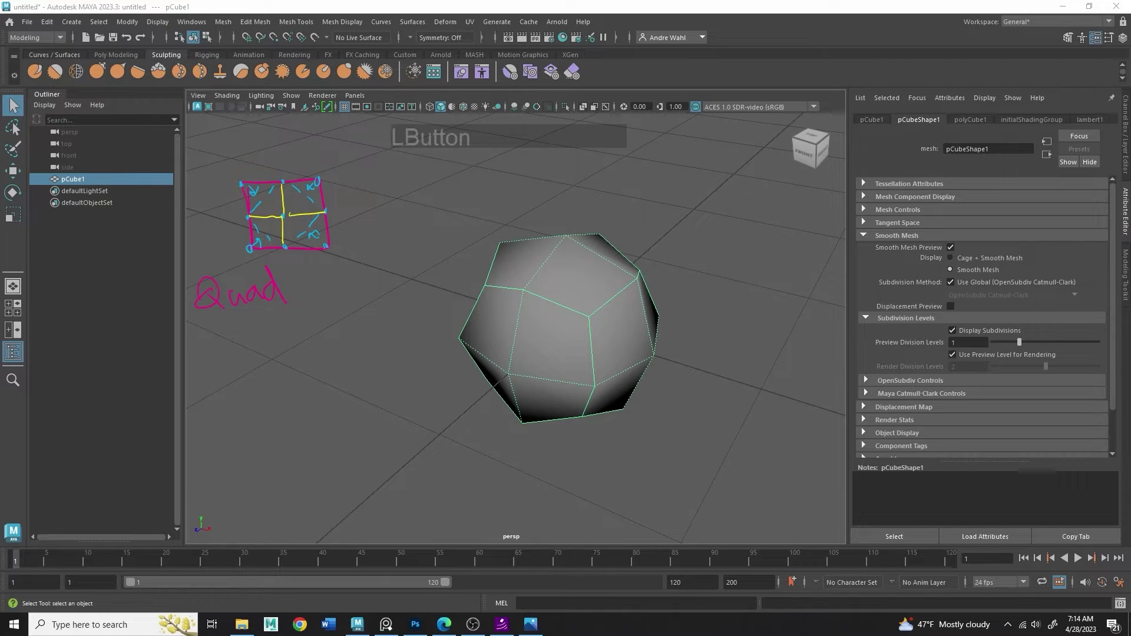
{"action": "mouse_move", "coordinate": [249, 212]}
{"action": "left_mouse_down"}
{"action": "mouse_move", "coordinate": [277, 183]}
{"action": "mouse_move", "coordinate": [322, 211]}
{"action": "mouse_move", "coordinate": [292, 245]}
{"action": "mouse_move", "coordinate": [273, 237]}
{"action": "left_mouse_up"}
{"action": "left_click", "coordinate": [277, 231]}
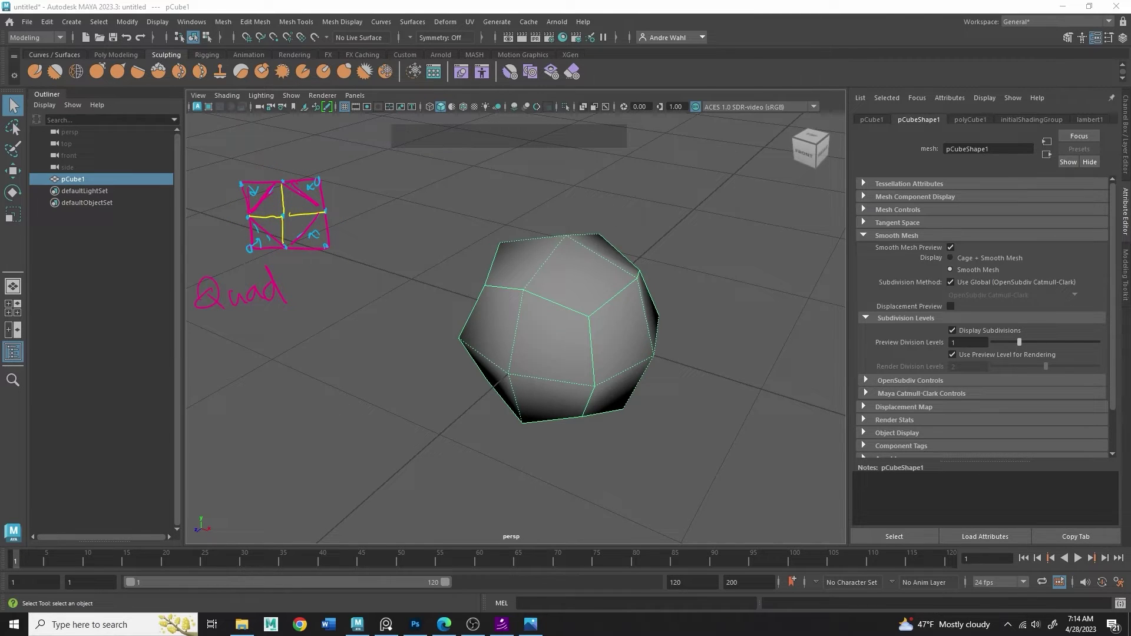
{"action": "left_click", "coordinate": [250, 197]}
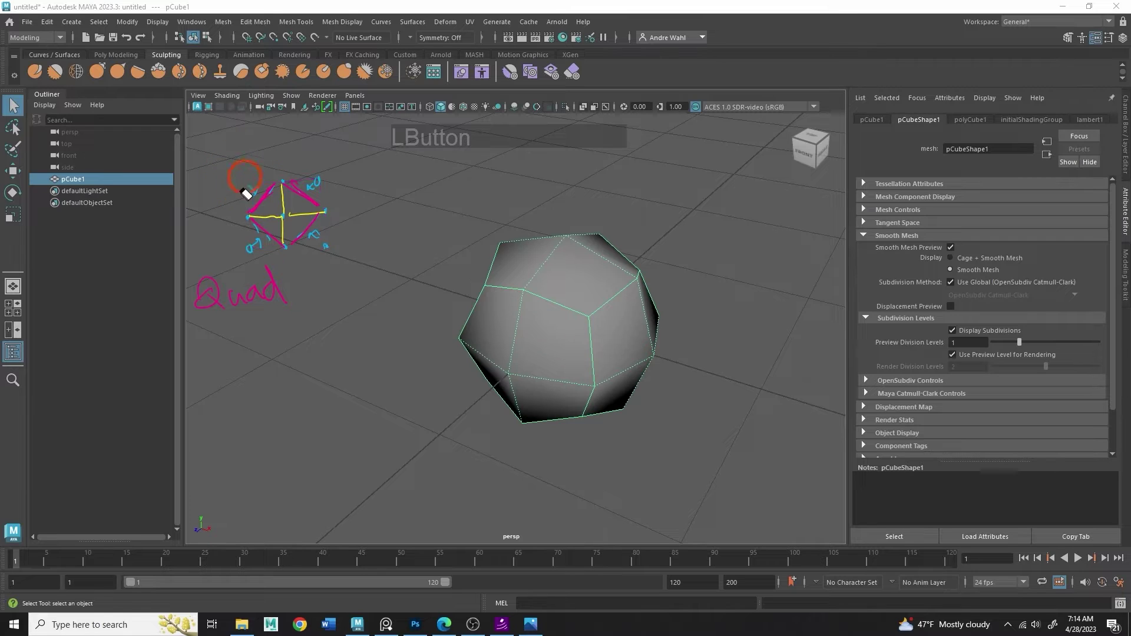
{"action": "mouse_move", "coordinate": [259, 260]}
{"action": "left_mouse_down"}
{"action": "mouse_move", "coordinate": [250, 239]}
{"action": "mouse_move", "coordinate": [281, 250]}
{"action": "mouse_move", "coordinate": [324, 246]}
{"action": "mouse_move", "coordinate": [342, 209]}
{"action": "mouse_move", "coordinate": [324, 177]}
{"action": "mouse_move", "coordinate": [353, 139]}
{"action": "mouse_move", "coordinate": [365, 142]}
{"action": "left_mouse_up"}
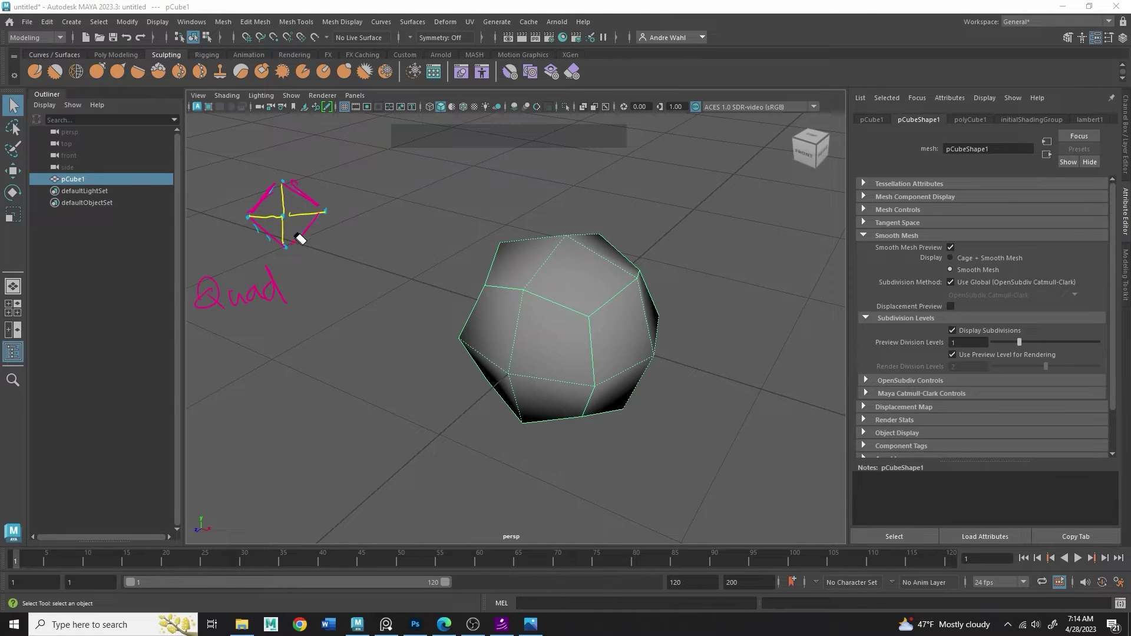
{"action": "mouse_move", "coordinate": [323, 202]}
{"action": "left_mouse_down"}
{"action": "mouse_move", "coordinate": [326, 228]}
{"action": "mouse_move", "coordinate": [271, 241]}
{"action": "mouse_move", "coordinate": [265, 202]}
{"action": "mouse_move", "coordinate": [312, 232]}
{"action": "mouse_move", "coordinate": [295, 272]}
{"action": "mouse_move", "coordinate": [213, 297]}
{"action": "mouse_move", "coordinate": [242, 308]}
{"action": "left_mouse_up"}
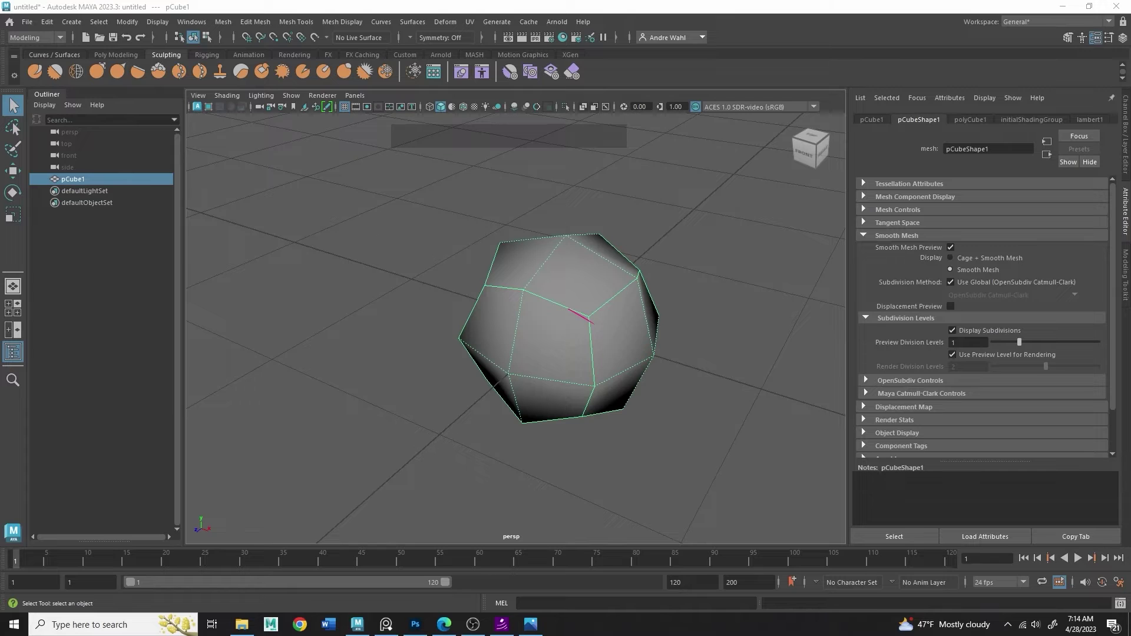
{"action": "left_click", "coordinate": [569, 309]}
{"action": "left_click_drag", "start_coordinate": [361, 287], "coordinate": [394, 269], "text": "alt"}
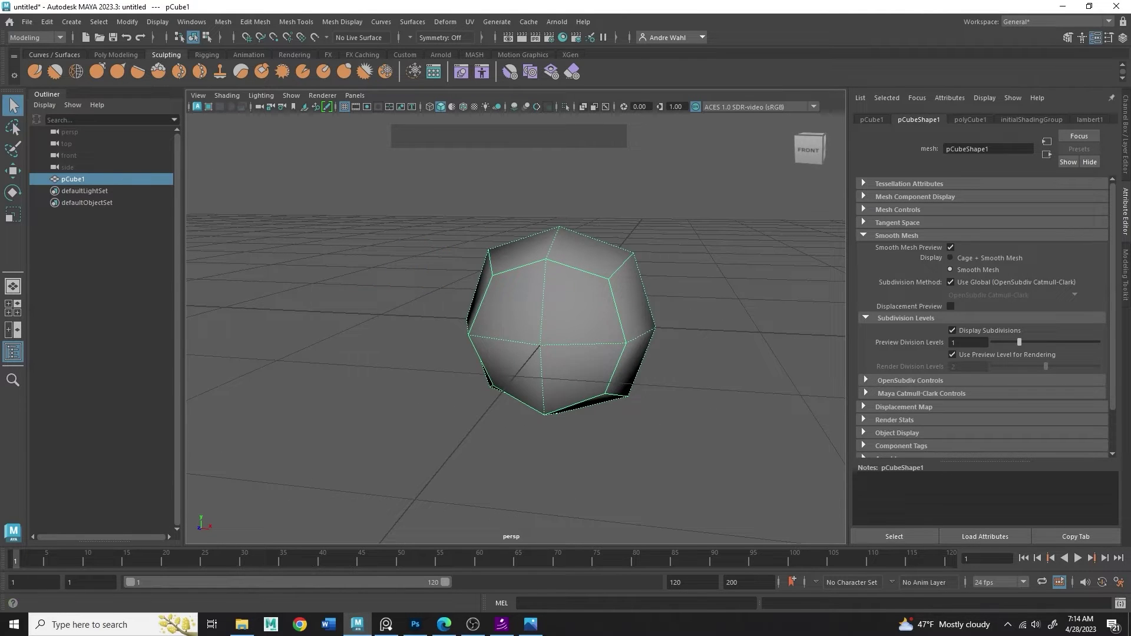
Switch the viewport to scene lighting and deselect the cube to examine its silhouette at one preview division.
{"action": "mouse_move", "coordinate": [489, 94]}
{"action": "left_mouse_down"}
{"action": "mouse_move", "coordinate": [472, 99]}
{"action": "mouse_move", "coordinate": [490, 97]}
{"action": "left_mouse_up"}
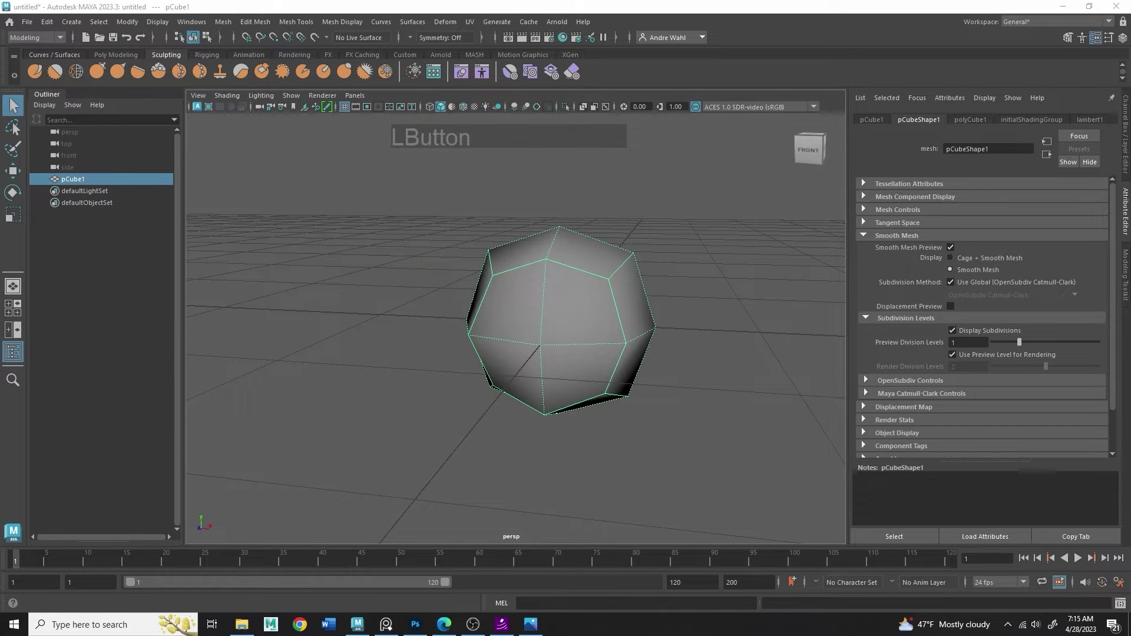
{"action": "left_click", "coordinate": [486, 104]}
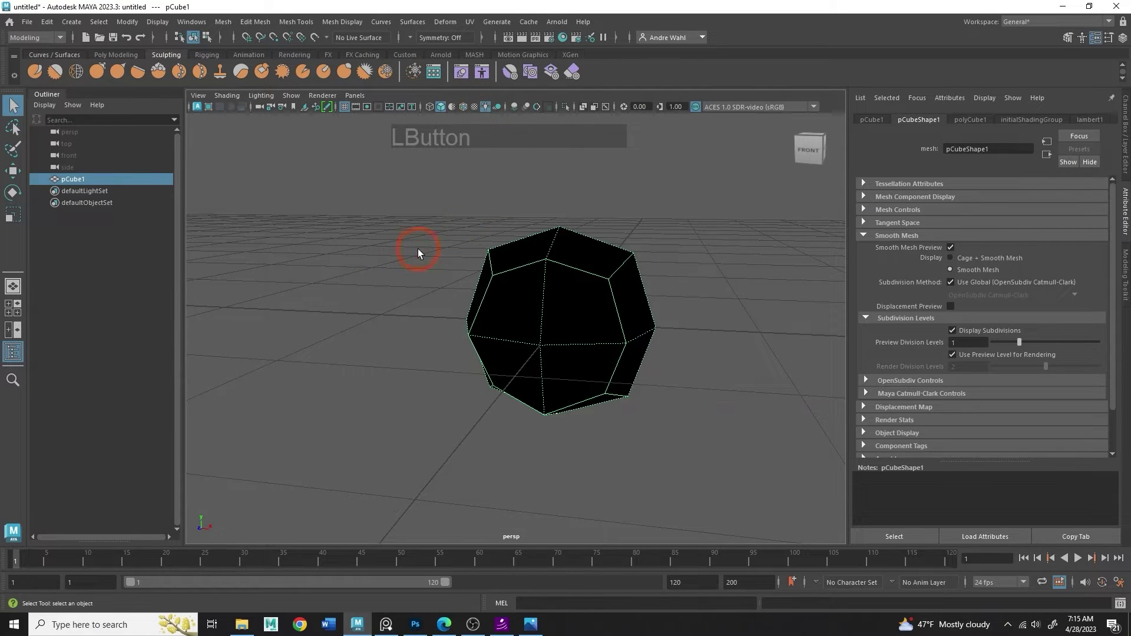
{"action": "left_click", "coordinate": [425, 246]}
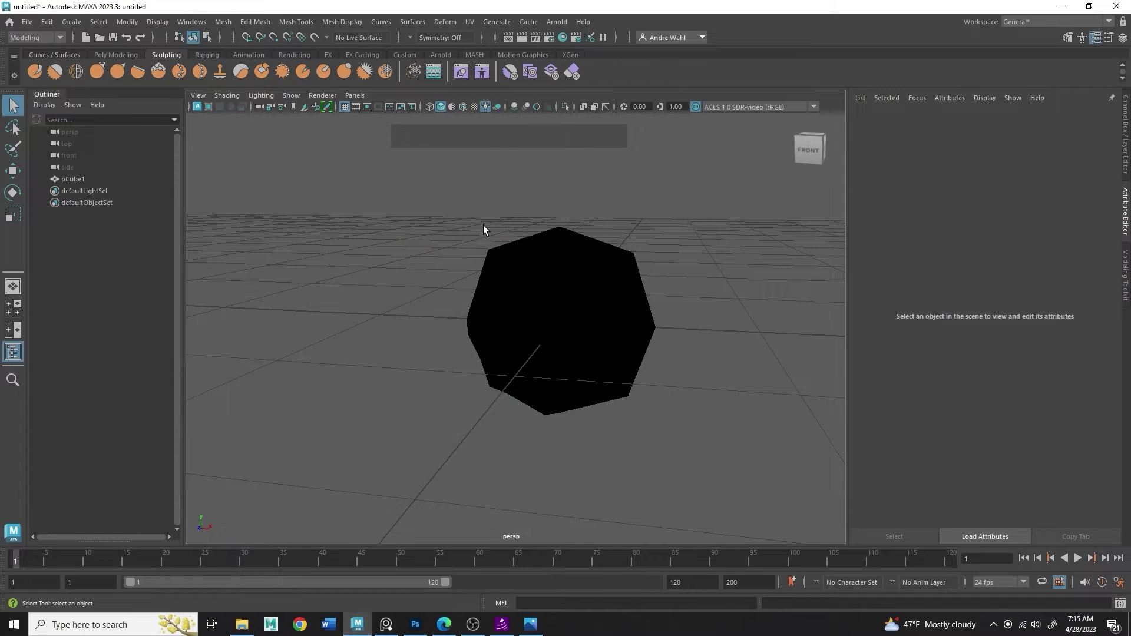
{"action": "left_click_drag", "start_coordinate": [386, 262], "coordinate": [374, 235], "text": "alt"}
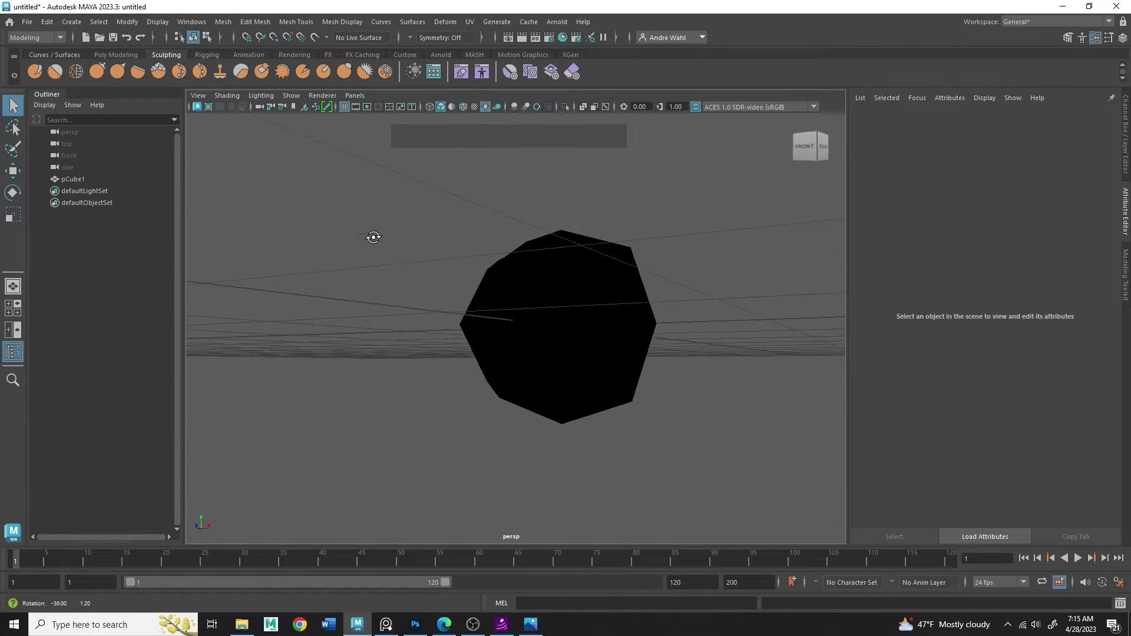
Reselect the cube, turn off scene lighting, and raise its Preview Division Levels to 2.
{"action": "left_click", "coordinate": [532, 268]}
{"action": "left_click", "coordinate": [522, 107]}
{"action": "left_click", "coordinate": [486, 106]}
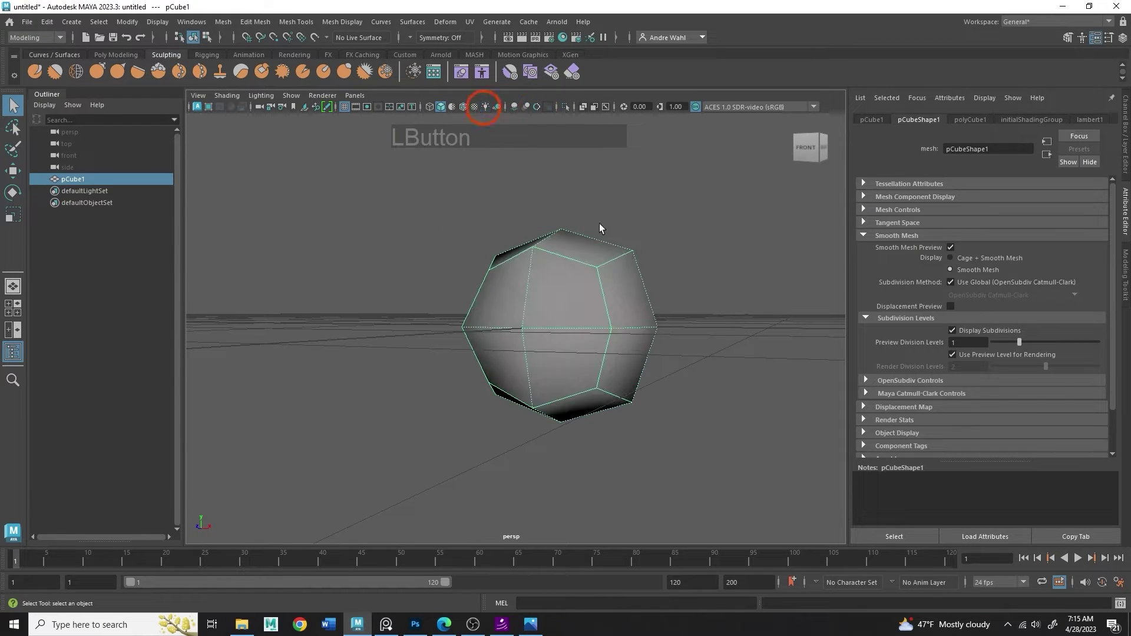
{"action": "left_click", "coordinate": [1025, 365]}
{"action": "left_click_drag", "start_coordinate": [1026, 338], "coordinate": [1034, 338]}
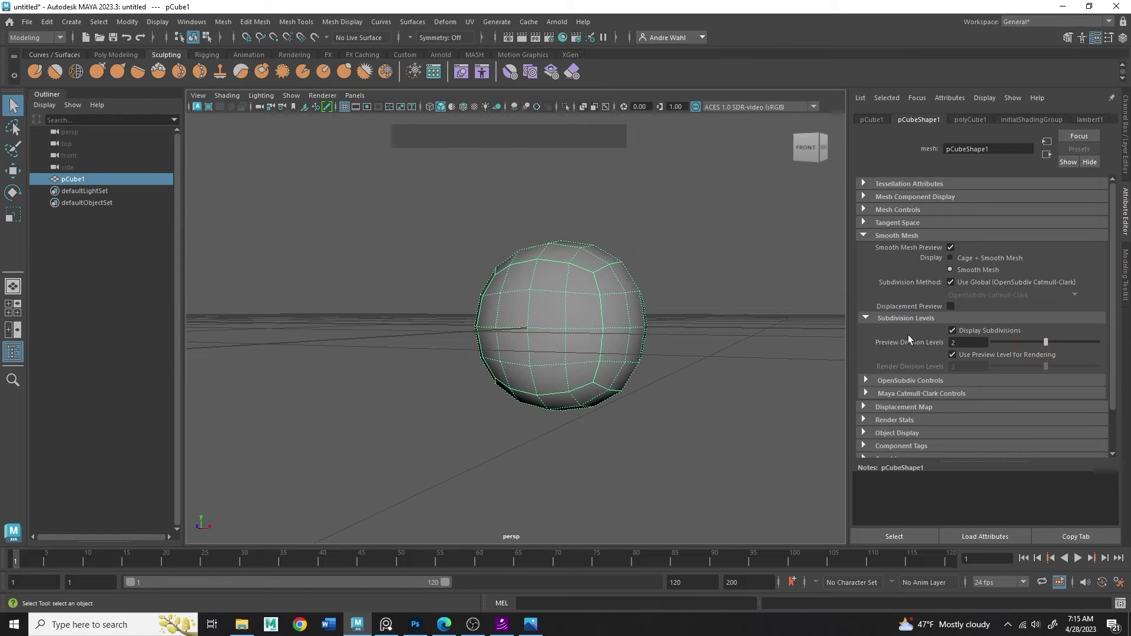
Deselect the cube and use scene lighting again to examine the silhouette at two preview divisions.
{"action": "left_click", "coordinate": [687, 315]}
{"action": "mouse_move", "coordinate": [687, 315]}
{"action": "left_mouse_down", "text": "alt"}
{"action": "mouse_move", "coordinate": [754, 331]}
{"action": "mouse_move", "coordinate": [704, 330]}
{"action": "mouse_move", "coordinate": [695, 295]}
{"action": "left_mouse_up", "text": "alt"}
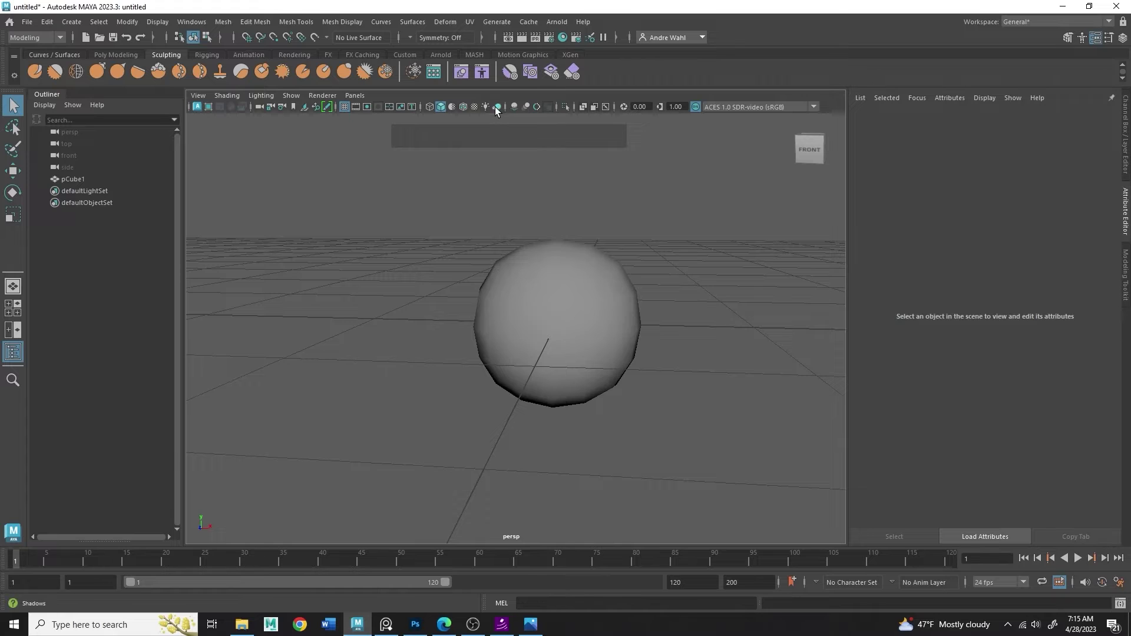
{"action": "left_click", "coordinate": [485, 106]}
{"action": "mouse_move", "coordinate": [655, 226]}
{"action": "left_mouse_down", "text": "alt"}
{"action": "mouse_move", "coordinate": [681, 230]}
{"action": "mouse_move", "coordinate": [687, 218]}
{"action": "mouse_move", "coordinate": [659, 218]}
{"action": "mouse_move", "coordinate": [655, 238]}
{"action": "mouse_move", "coordinate": [686, 232]}
{"action": "mouse_move", "coordinate": [672, 230]}
{"action": "left_mouse_up", "text": "alt"}
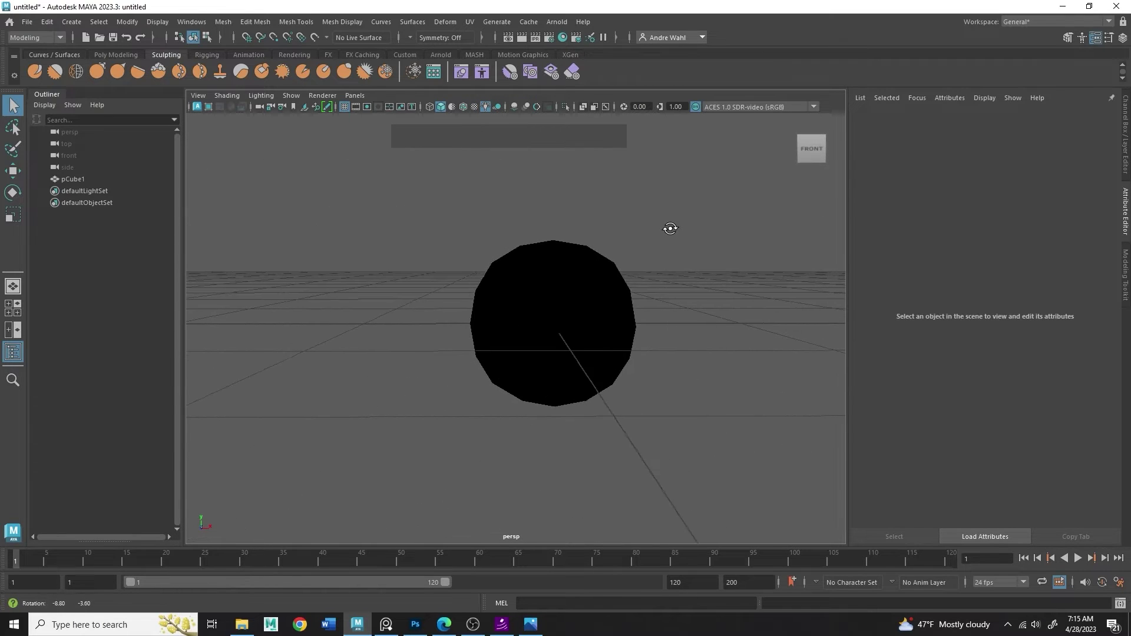
Raise the cube's Preview Division Levels to 3 and inspect its deselected silhouette up close.
{"action": "left_click", "coordinate": [606, 255]}
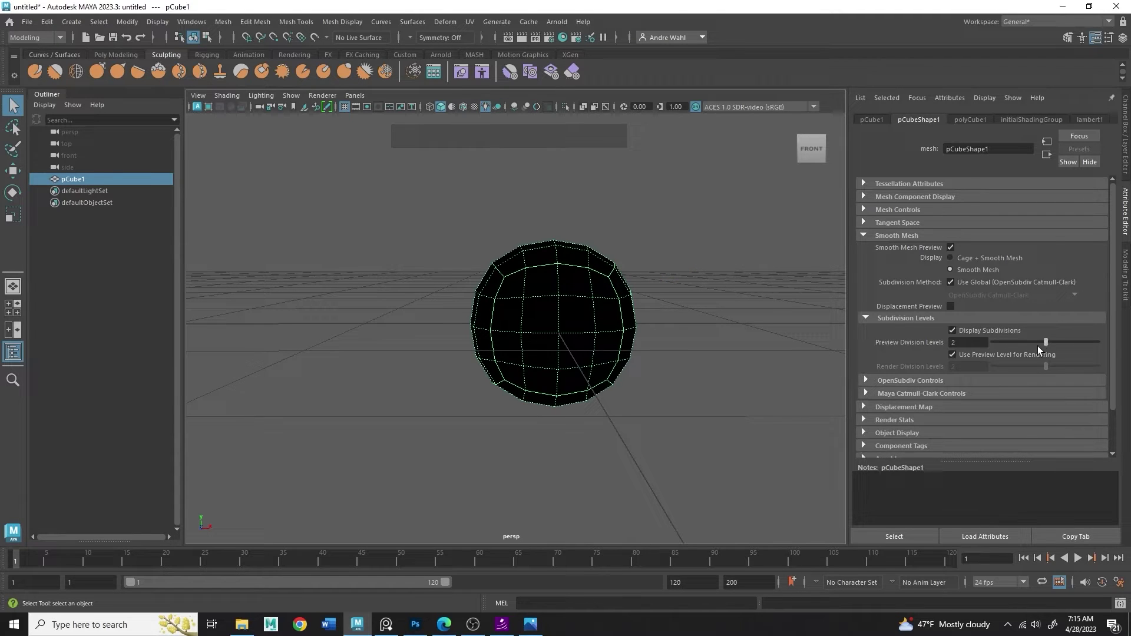
{"action": "left_click_drag", "start_coordinate": [1044, 341], "coordinate": [1063, 341]}
{"action": "left_click", "coordinate": [762, 334]}
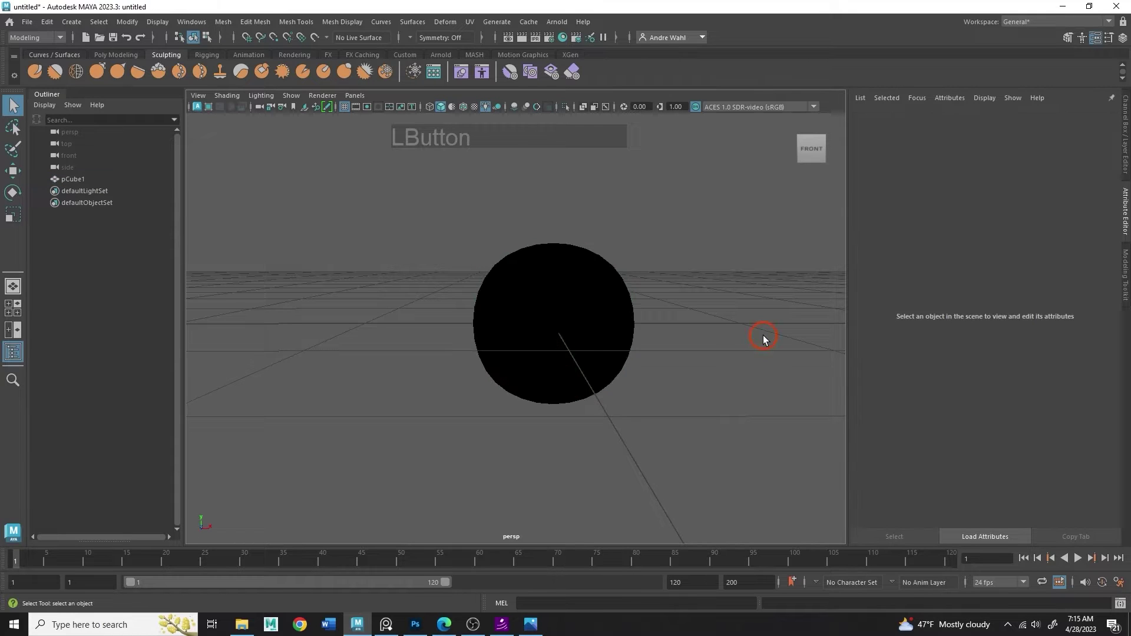
{"action": "left_click_drag", "start_coordinate": [763, 334], "coordinate": [519, 317], "text": "alt"}
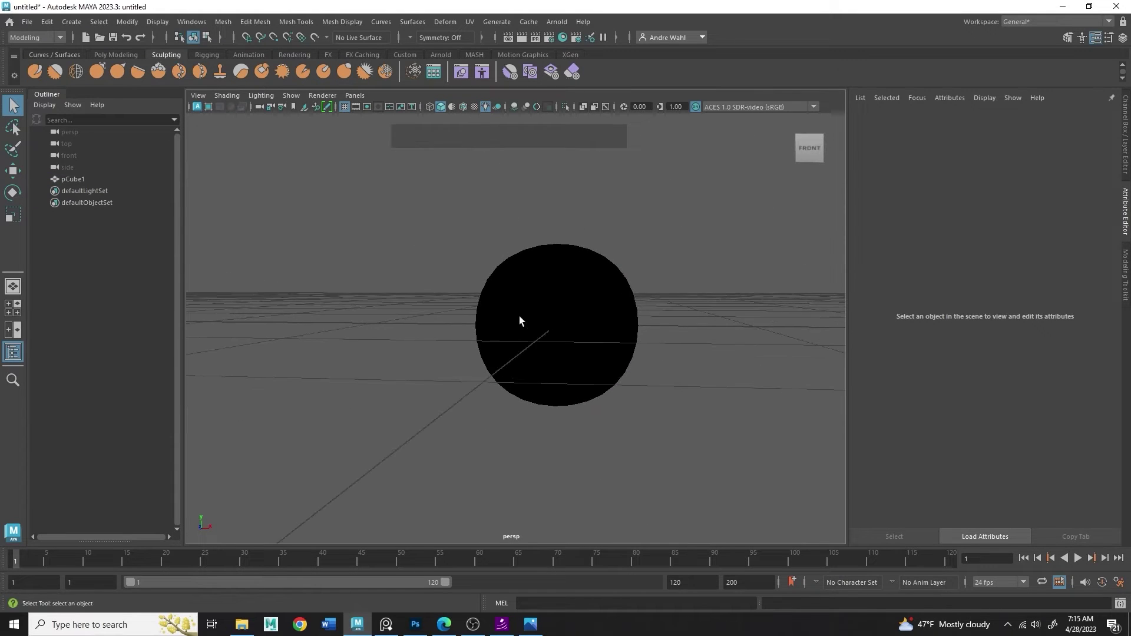
{"action": "middle_click_drag", "start_coordinate": [519, 317], "coordinate": [506, 382], "text": "alt"}
{"action": "right_click_drag", "start_coordinate": [505, 383], "coordinate": [888, 359], "text": "alt"}
{"action": "left_click_drag", "start_coordinate": [580, 334], "coordinate": [701, 333], "text": "alt"}
{"action": "right_click_drag", "start_coordinate": [702, 333], "coordinate": [583, 321], "text": "alt"}
Raise the cube's Preview Division Levels to 4 and inspect the curved outline along its upper edge.
{"action": "left_click", "coordinate": [553, 287]}
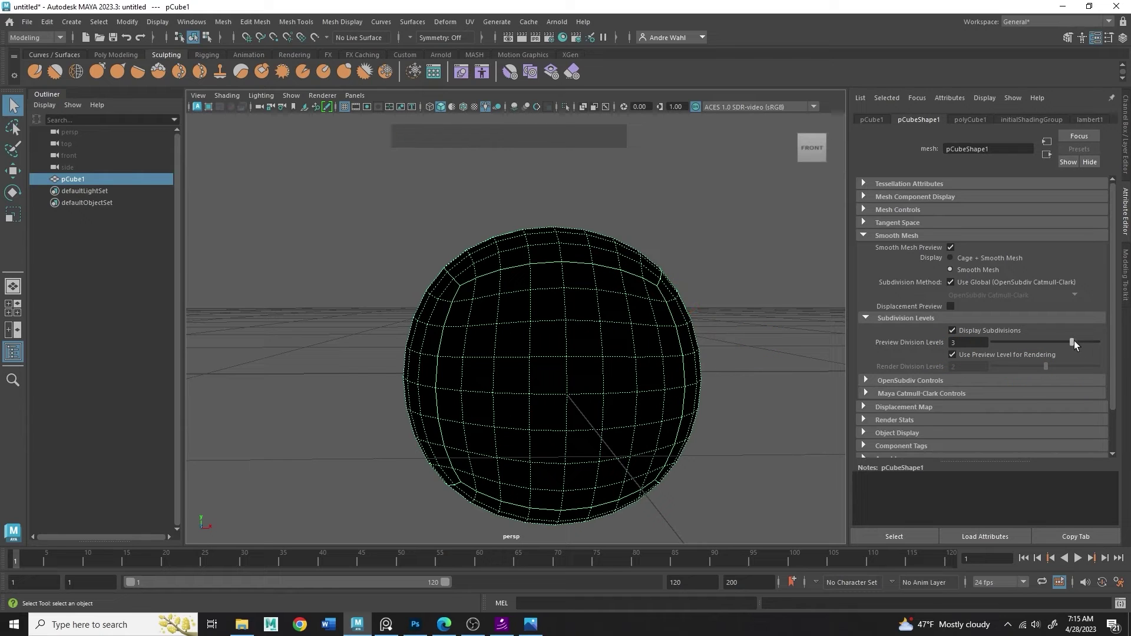
{"action": "left_click_drag", "start_coordinate": [1073, 341], "coordinate": [1087, 338]}
{"action": "left_click", "coordinate": [693, 224]}
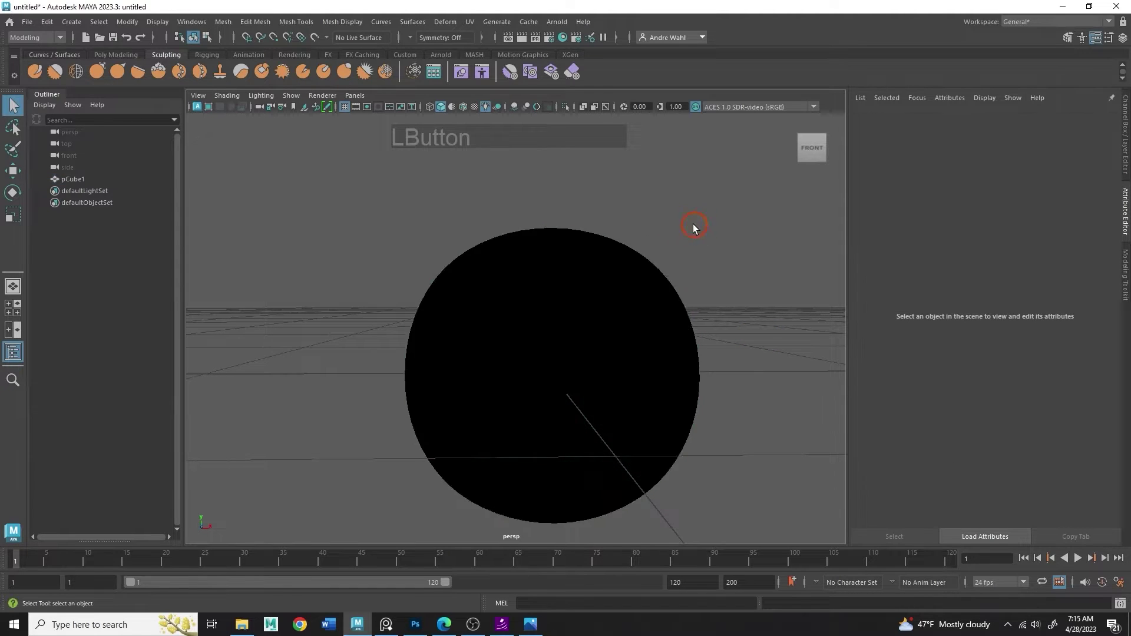
{"action": "middle_click_drag", "start_coordinate": [692, 224], "coordinate": [514, 295], "text": "alt"}
{"action": "right_click_drag", "start_coordinate": [514, 295], "coordinate": [566, 298], "text": "alt"}
{"action": "middle_click_drag", "start_coordinate": [566, 298], "coordinate": [449, 281], "text": "alt"}
{"action": "right_click_drag", "start_coordinate": [450, 280], "coordinate": [584, 361], "text": "alt"}
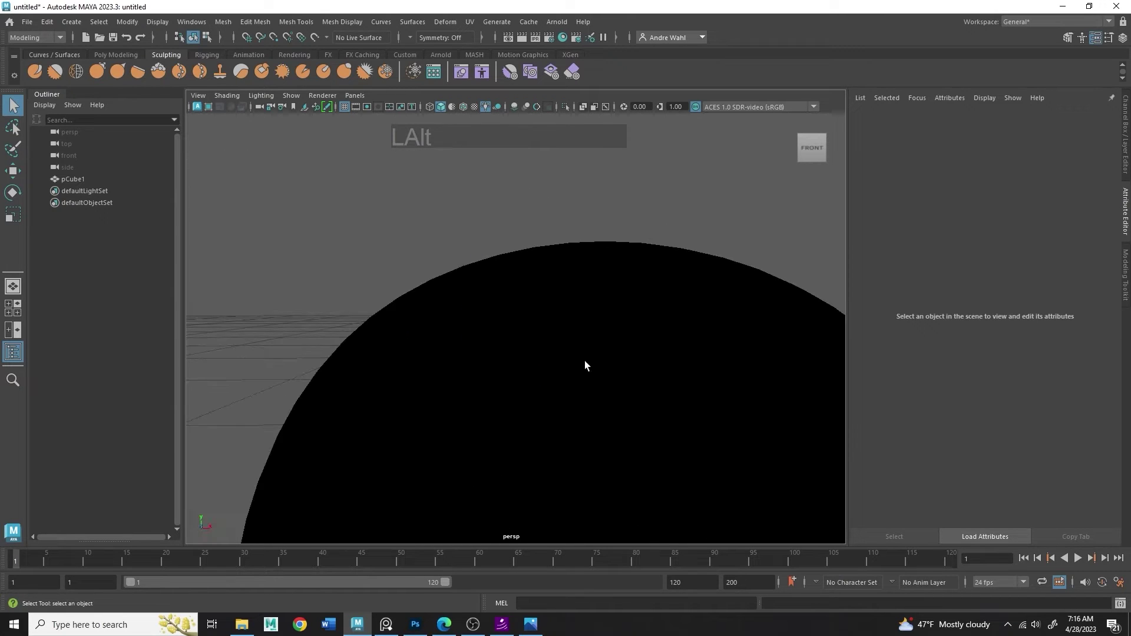
{"action": "middle_click_drag", "start_coordinate": [607, 276], "coordinate": [373, 259], "text": "alt"}
Set the cube's Preview Division Levels to 5, beyond the slider's range, and deselect it.
{"action": "left_click", "coordinate": [447, 316]}
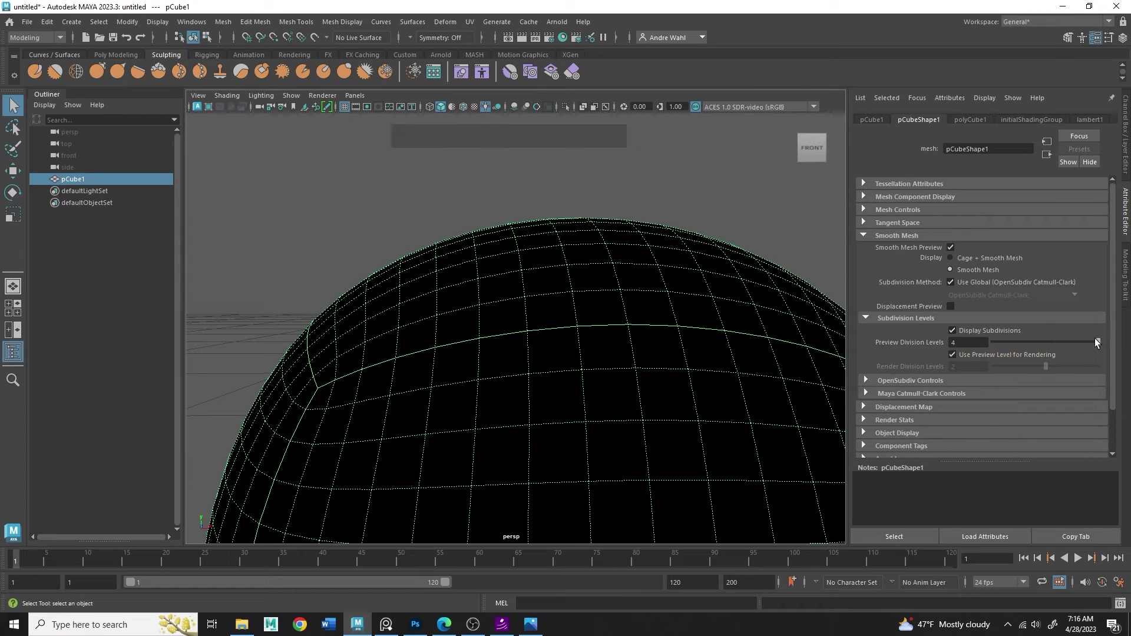
{"action": "left_click", "coordinate": [1097, 340]}
{"action": "left_click_drag", "start_coordinate": [979, 341], "coordinate": [925, 342]}
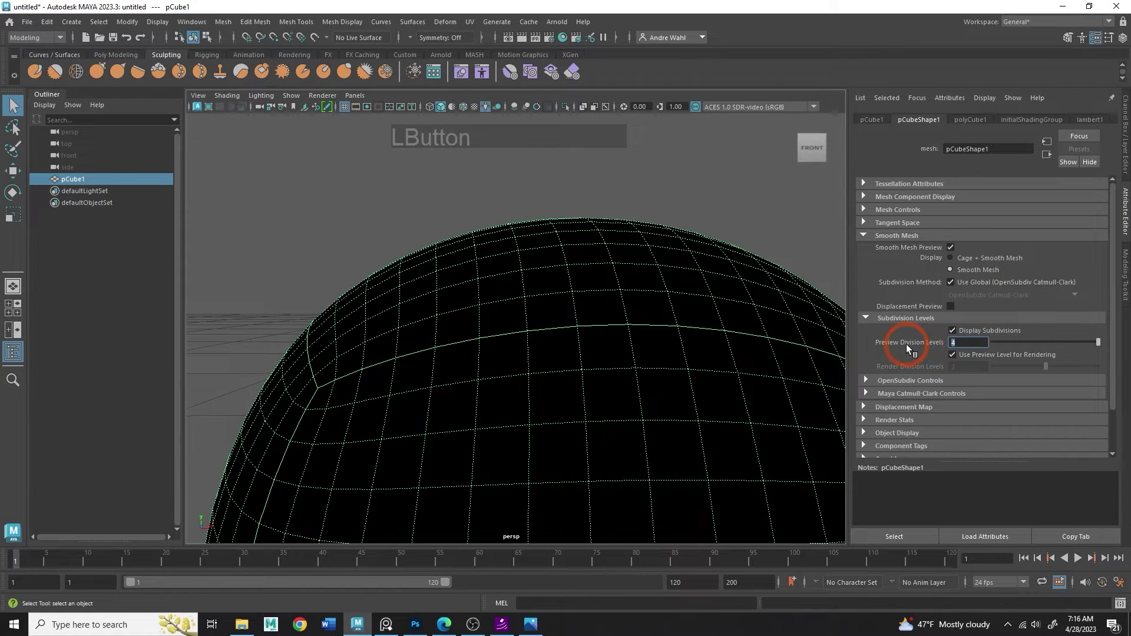
{"action": "type", "text": "5"}
{"action": "key", "text": "KP_Enter"}
{"action": "left_click", "coordinate": [681, 228]}
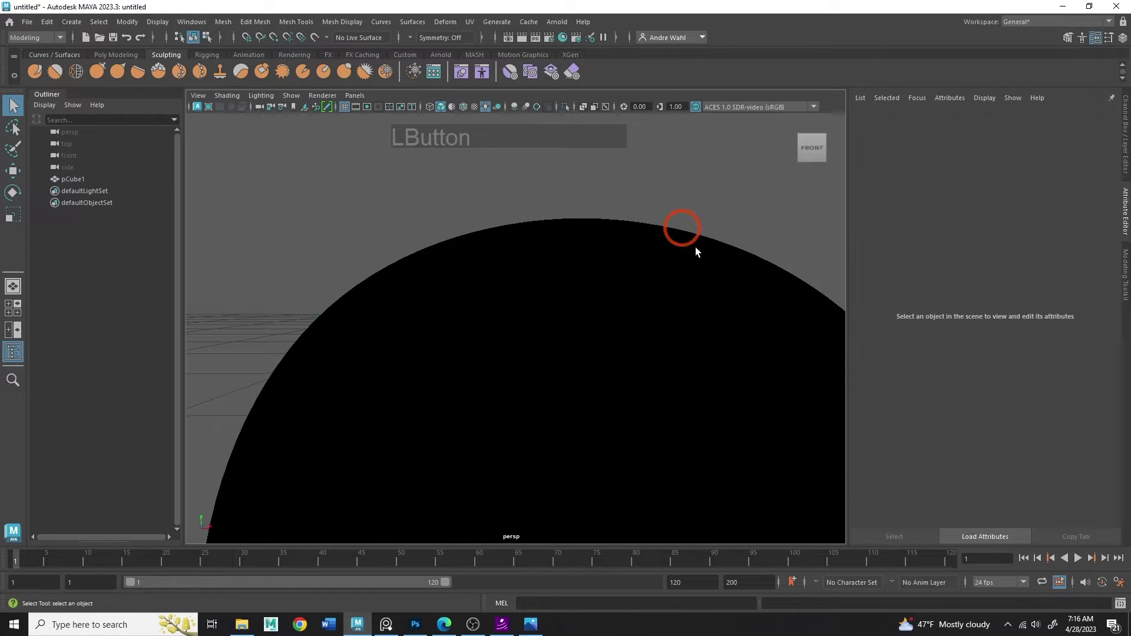
Inspect the black silhouette's edge at several distances and turn on multisample anti-aliasing for the viewport.
{"action": "middle_click_drag", "start_coordinate": [560, 263], "coordinate": [545, 292], "text": "alt"}
{"action": "right_click_drag", "start_coordinate": [545, 292], "coordinate": [505, 270], "text": "alt"}
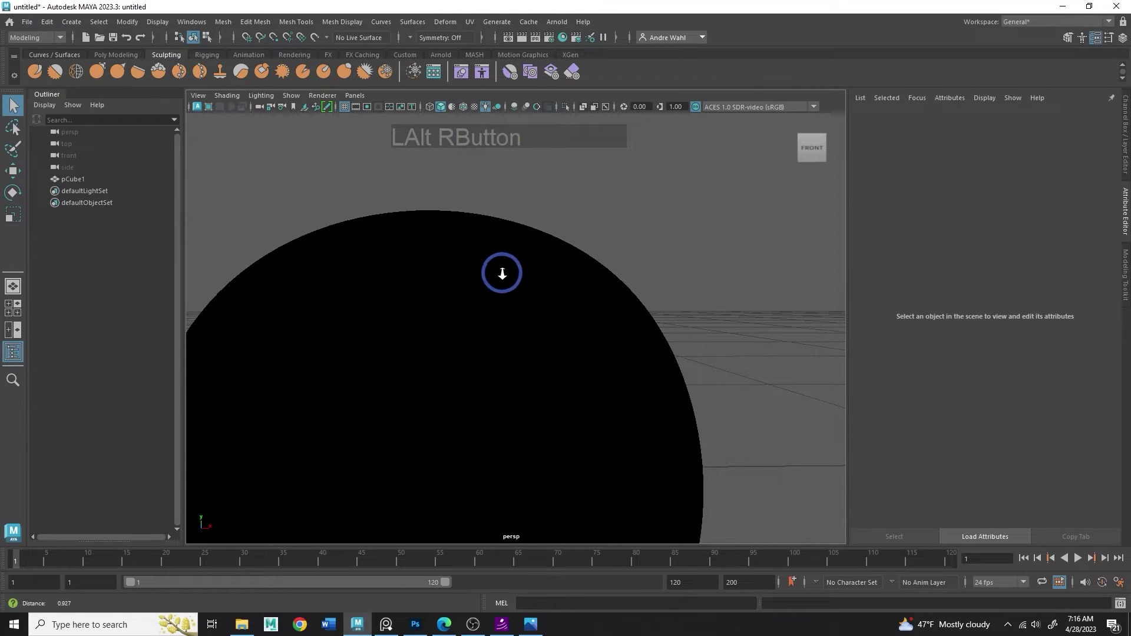
{"action": "middle_click_drag", "start_coordinate": [517, 285], "coordinate": [596, 235], "text": "alt"}
{"action": "right_click_drag", "start_coordinate": [596, 235], "coordinate": [537, 107], "text": "alt"}
{"action": "middle_click_drag", "start_coordinate": [533, 106], "coordinate": [511, 242], "text": "alt"}
{"action": "right_click_drag", "start_coordinate": [511, 242], "coordinate": [399, 242], "text": "alt"}
{"action": "middle_click_drag", "start_coordinate": [471, 282], "coordinate": [464, 280], "text": "alt"}
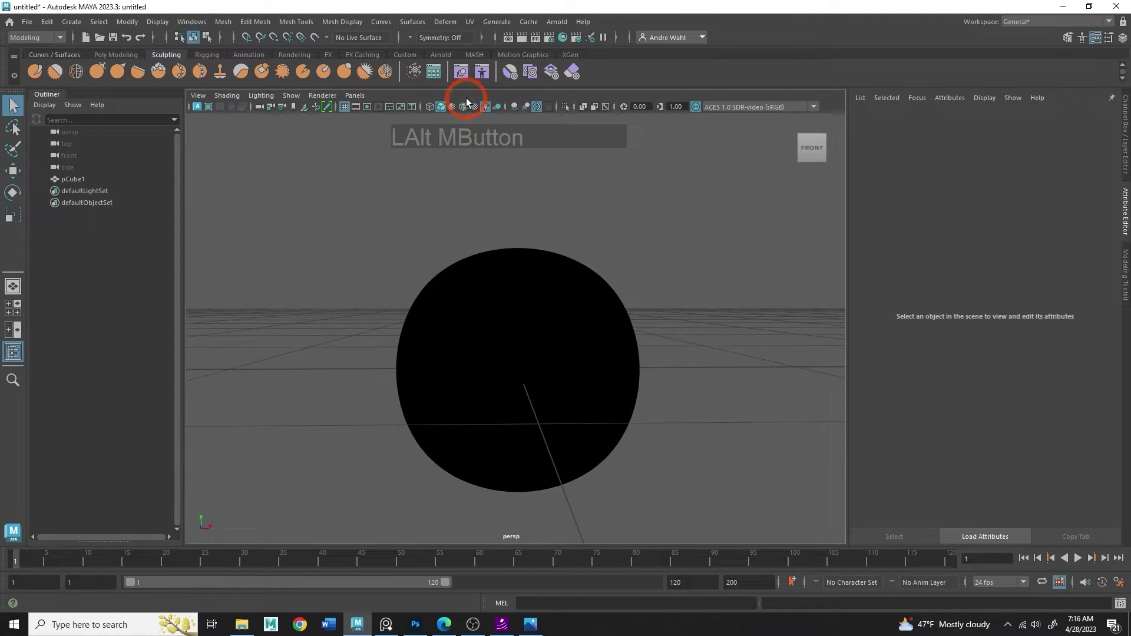
Turn off scene lighting and select the smoothed cube to inspect its dense subdivision wireframe from several angles.
{"action": "left_click", "coordinate": [484, 107]}
{"action": "mouse_move", "coordinate": [524, 233]}
{"action": "left_mouse_down", "text": "alt"}
{"action": "mouse_move", "coordinate": [502, 271]}
{"action": "mouse_move", "coordinate": [498, 260]}
{"action": "left_mouse_up", "text": "alt"}
{"action": "left_click", "coordinate": [502, 271]}
{"action": "middle_click_drag", "start_coordinate": [514, 268], "coordinate": [507, 217], "text": "alt"}
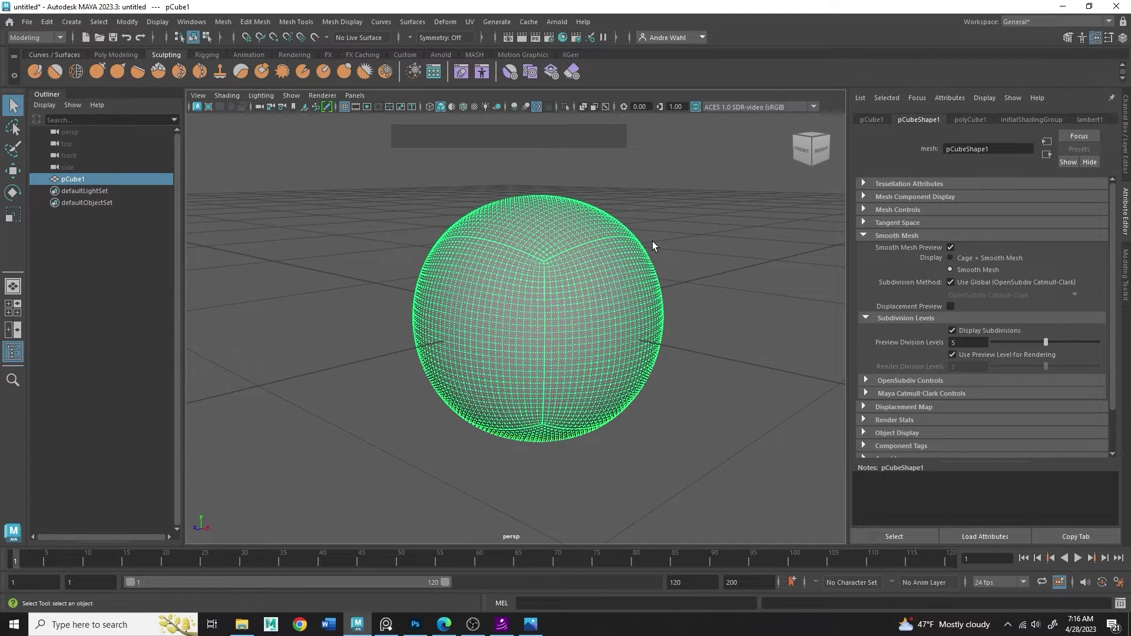
{"action": "middle_click_drag", "start_coordinate": [371, 278], "coordinate": [397, 305], "text": "alt"}
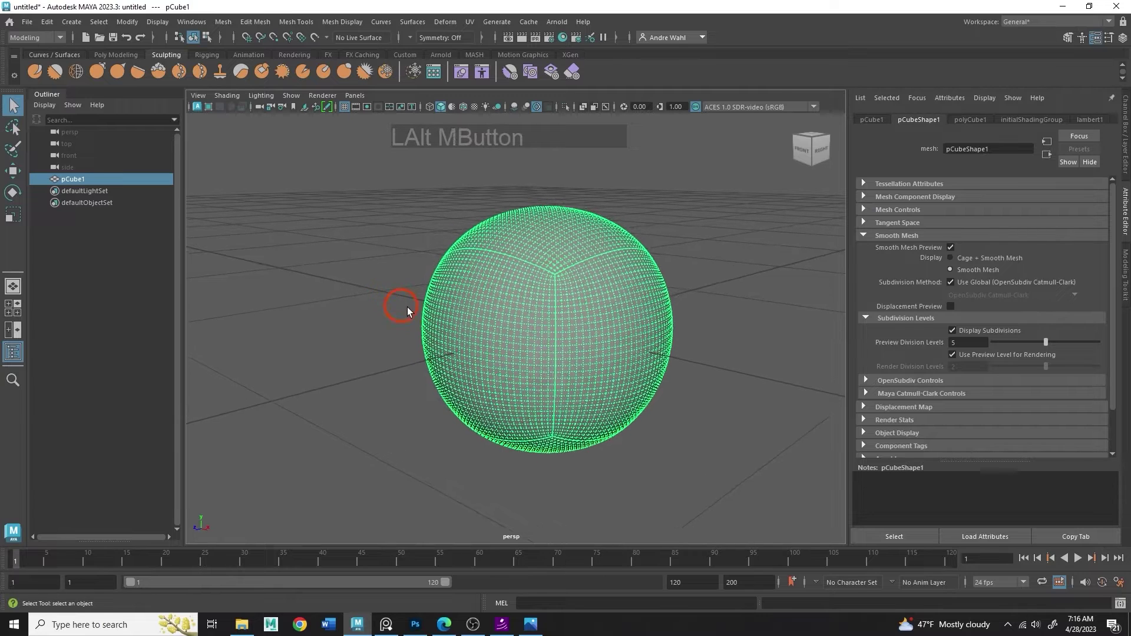
{"action": "right_click_drag", "start_coordinate": [398, 305], "coordinate": [390, 278], "text": "alt"}
{"action": "left_click_drag", "start_coordinate": [390, 278], "coordinate": [429, 274], "text": "alt"}
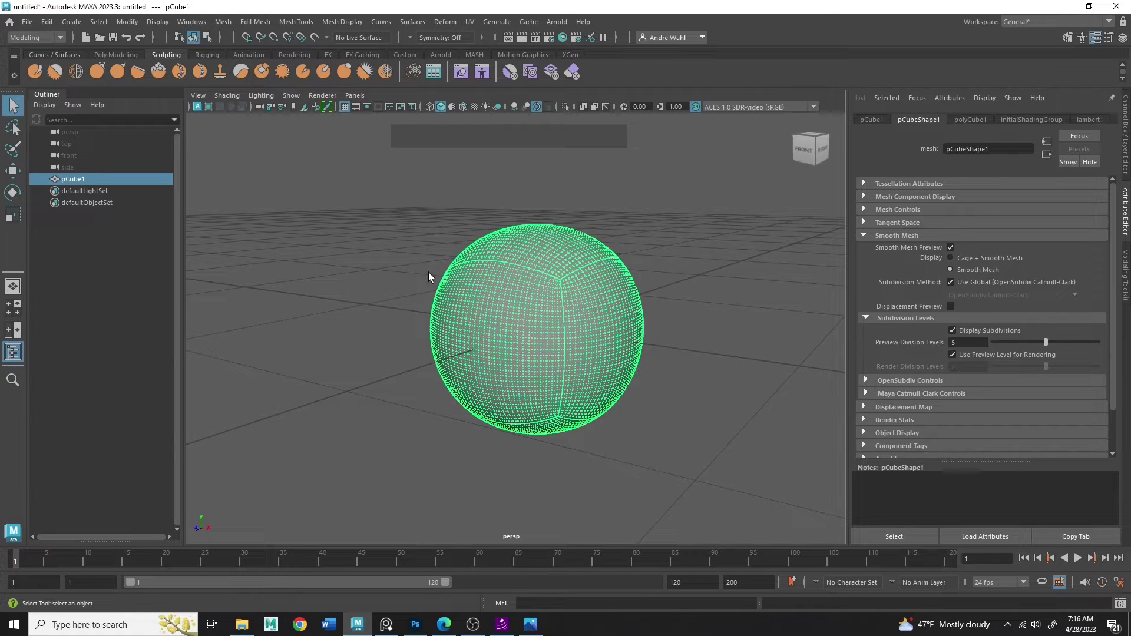
{"action": "left_click_drag", "start_coordinate": [429, 272], "coordinate": [489, 298], "text": "alt"}
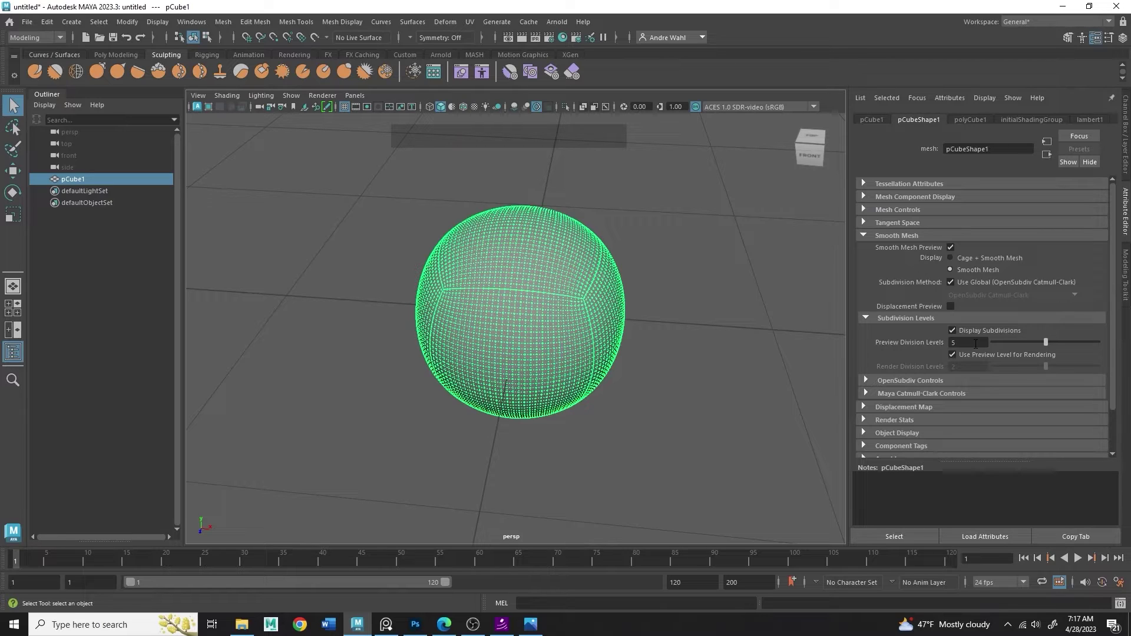
Return the cube to its unsmoothed display and handwrite the notes "1 = unsmooth" and "3 = smooth" over the viewport.
{"action": "left_click", "coordinate": [493, 334]}
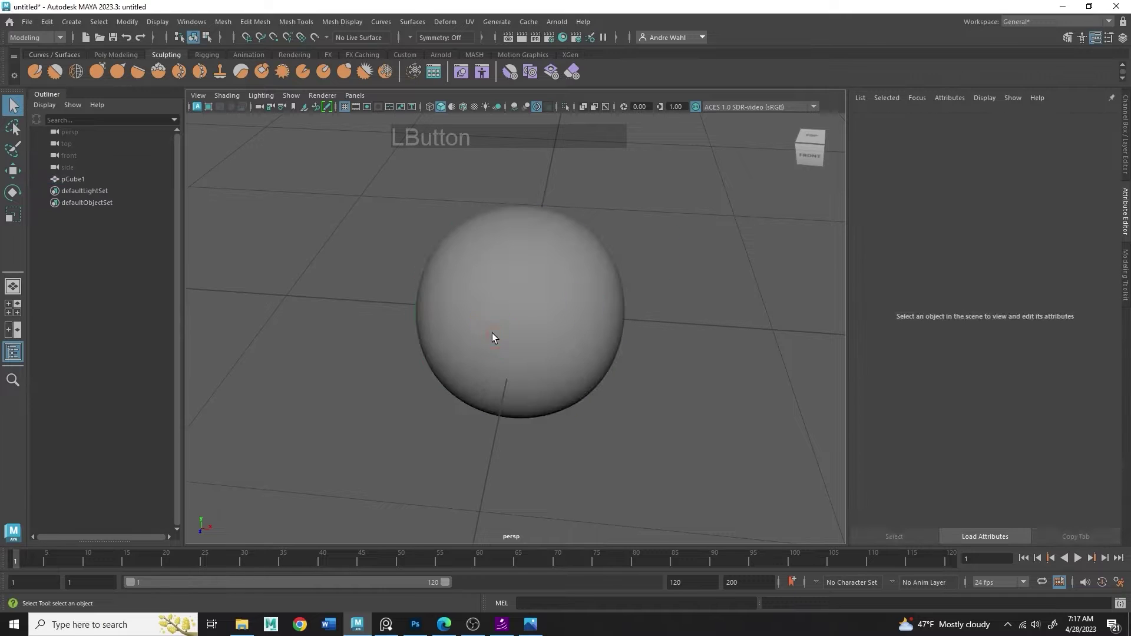
{"action": "left_click_drag", "start_coordinate": [651, 271], "coordinate": [616, 249], "text": "alt"}
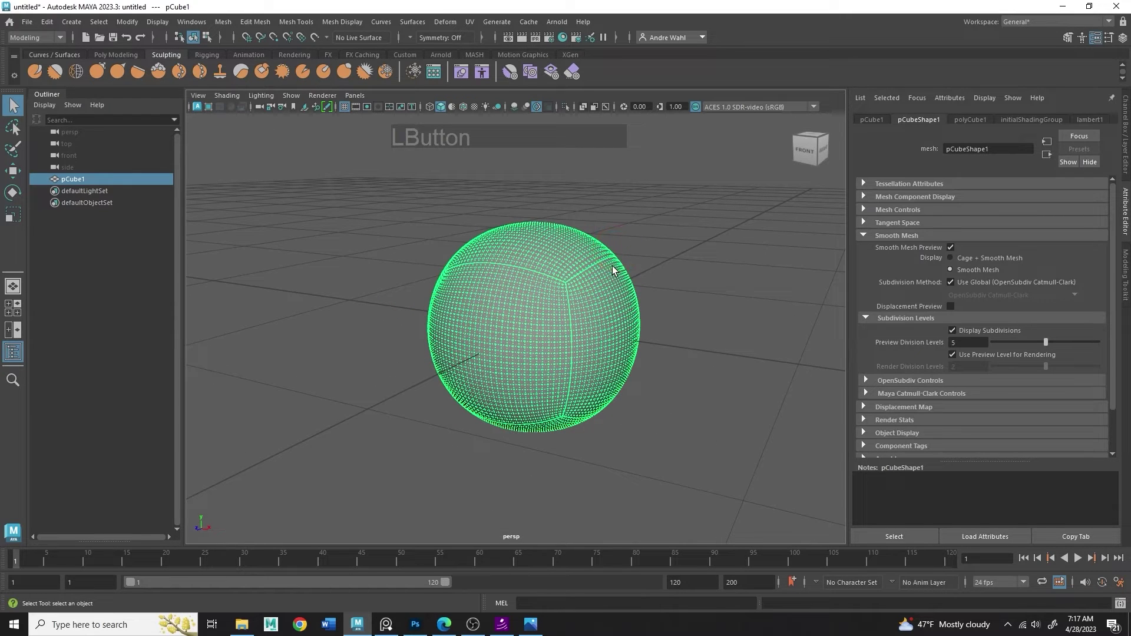
{"action": "key", "text": "1"}
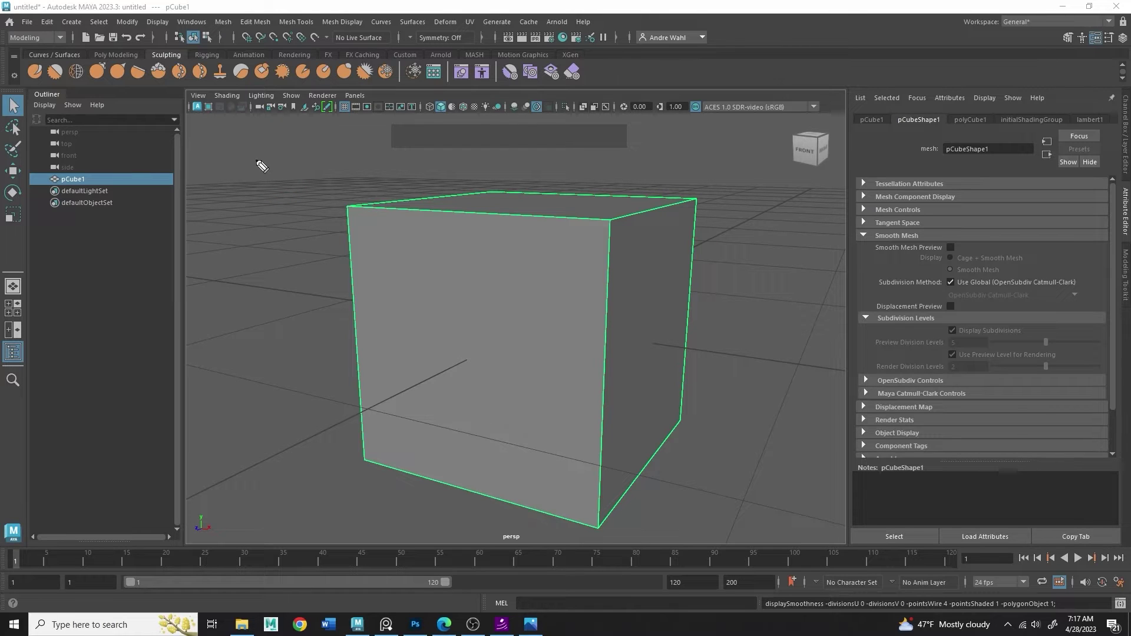
{"action": "mouse_move", "coordinate": [262, 167]}
{"action": "left_mouse_down"}
{"action": "mouse_move", "coordinate": [262, 189]}
{"action": "mouse_move", "coordinate": [445, 168]}
{"action": "left_mouse_up"}
{"action": "mouse_move", "coordinate": [263, 207]}
{"action": "left_mouse_down"}
{"action": "mouse_move", "coordinate": [268, 224]}
{"action": "mouse_move", "coordinate": [330, 207]}
{"action": "mouse_move", "coordinate": [378, 220]}
{"action": "mouse_move", "coordinate": [421, 209]}
{"action": "mouse_move", "coordinate": [453, 233]}
{"action": "left_mouse_up"}
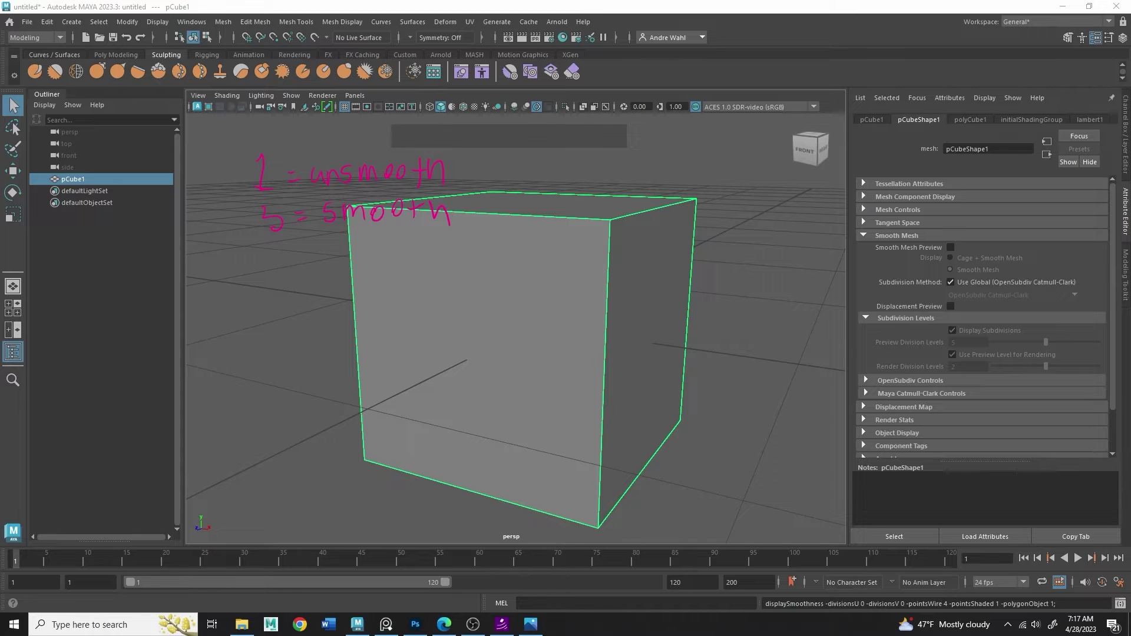
{"action": "left_click", "coordinate": [465, 262]}
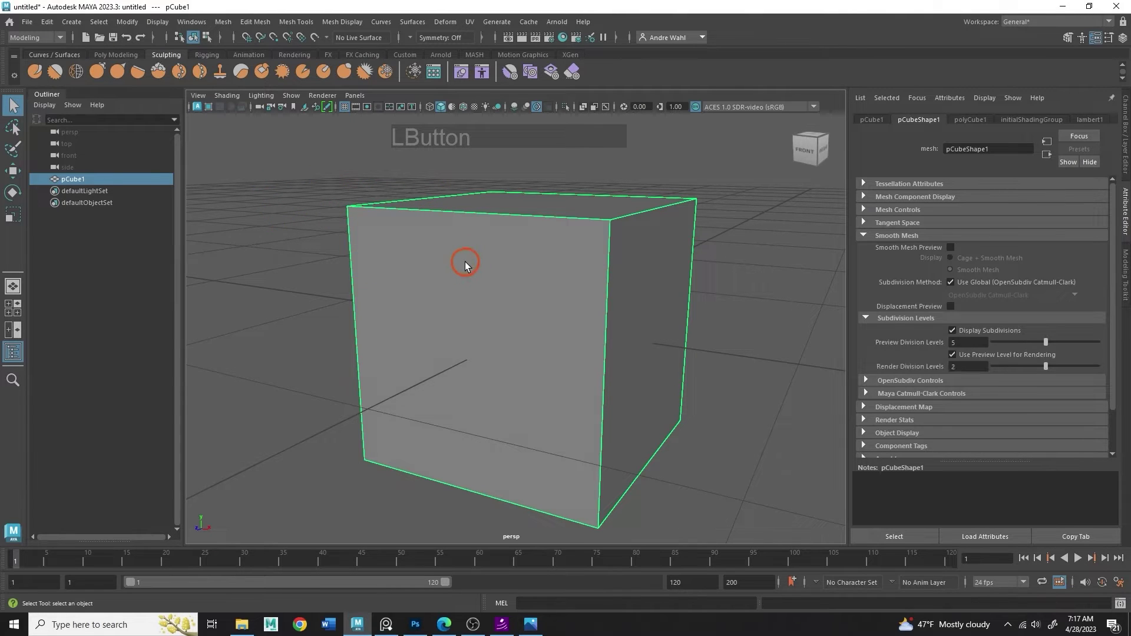
Display the cube as Cage + Smooth Mesh and check it both deselected and selected.
{"action": "key", "text": "2"}
{"action": "left_click", "coordinate": [469, 281]}
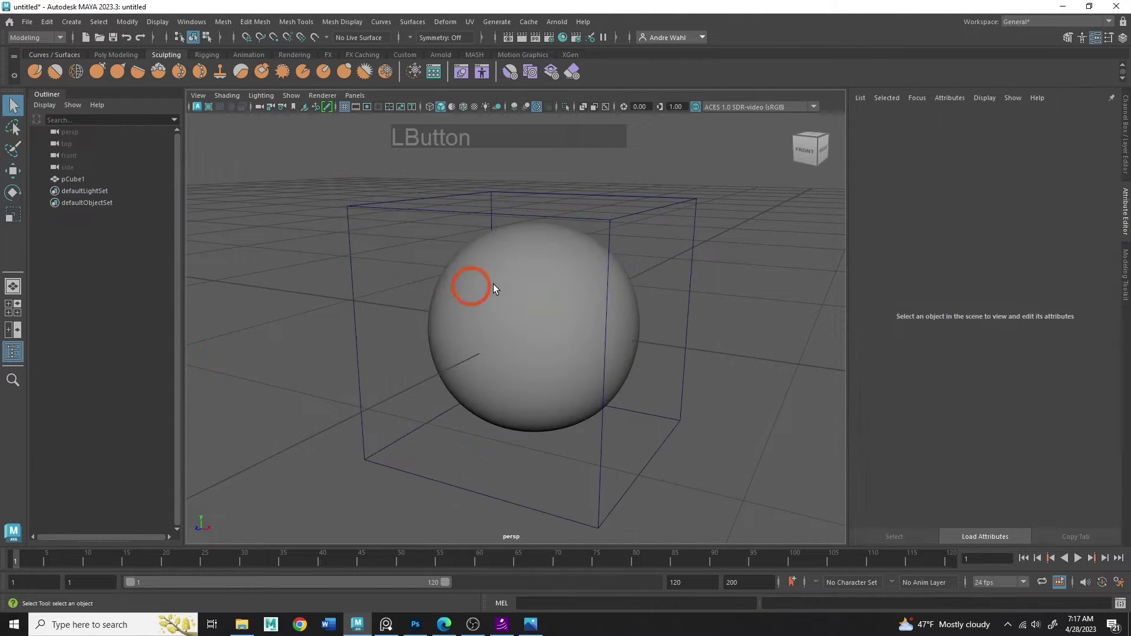
{"action": "left_click", "coordinate": [379, 310]}
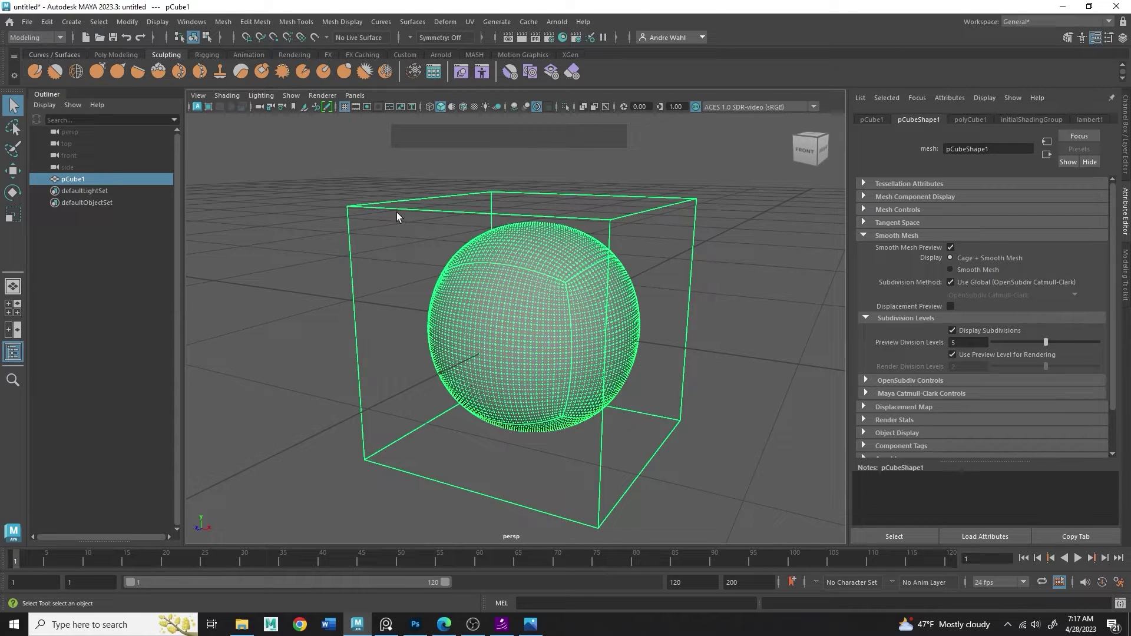
Compare the cube's smooth-only and unsmoothed displays, and return it to Cage + Smooth Mesh.
{"action": "key", "text": "3"}
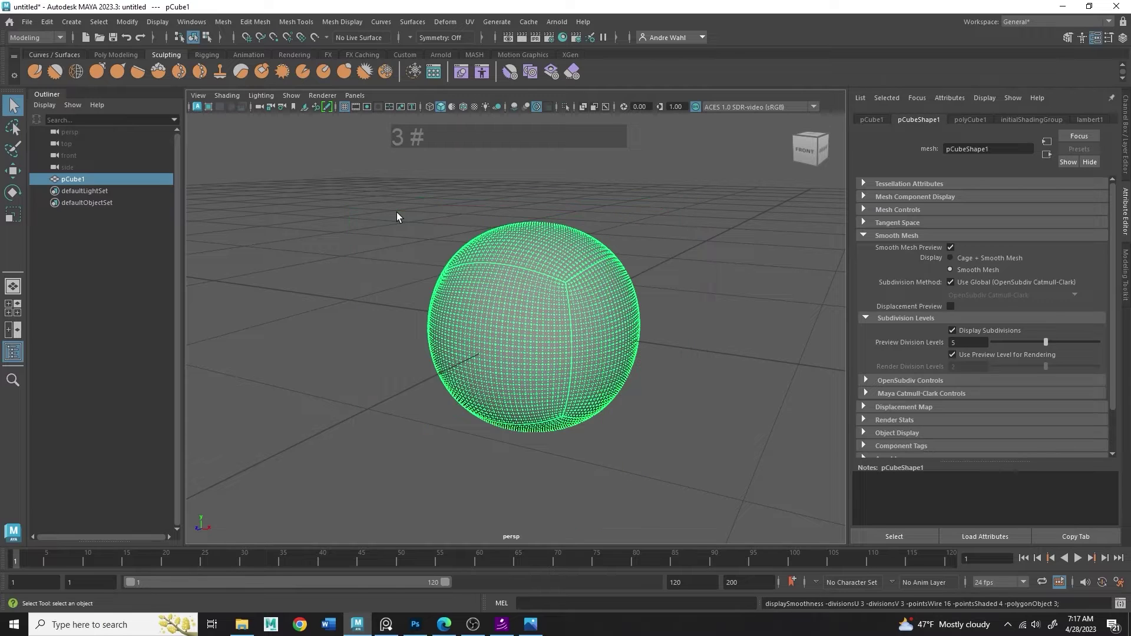
{"action": "key", "text": "1"}
{"action": "key", "text": "2"}
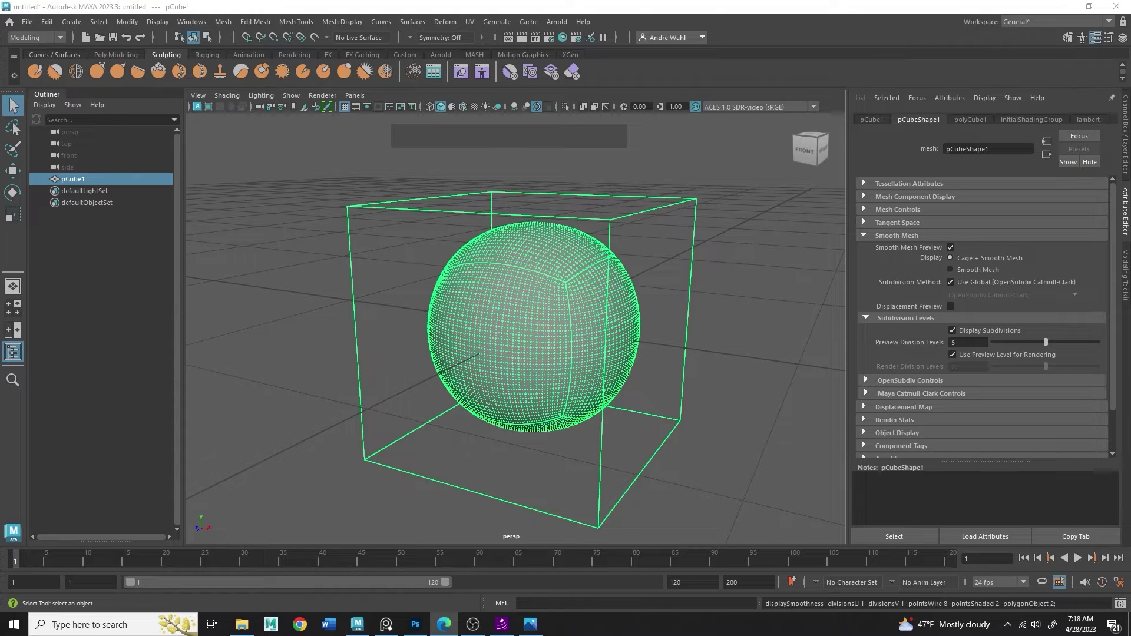
Set the cube's Preview Division Levels to 2 and replace the Attribute Editor with the Channel Box.
{"action": "left_click", "coordinate": [511, 147]}
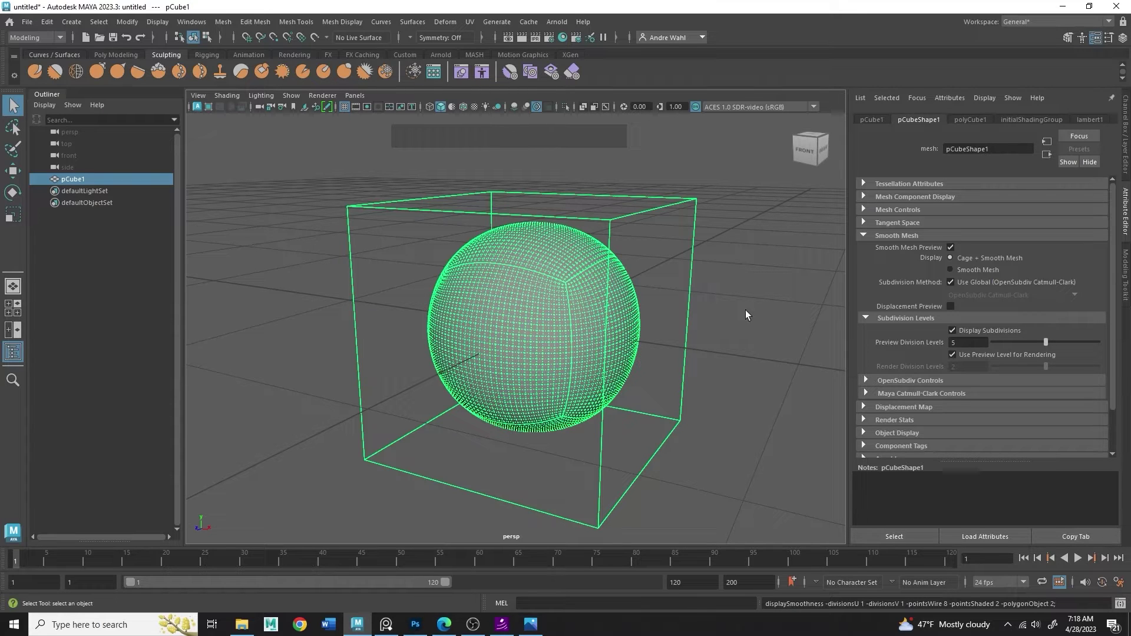
{"action": "left_click_drag", "start_coordinate": [983, 343], "coordinate": [828, 340]}
{"action": "type", "text": "2"}
{"action": "key", "text": "Return"}
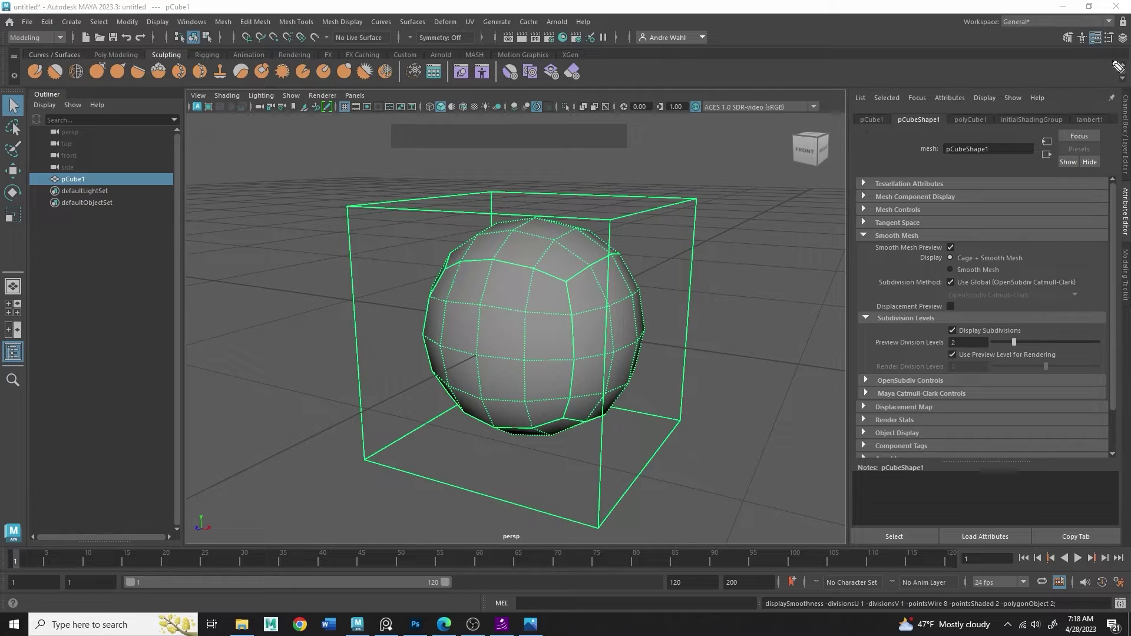
{"action": "left_click", "coordinate": [1122, 37]}
{"action": "left_click", "coordinate": [1122, 37]}
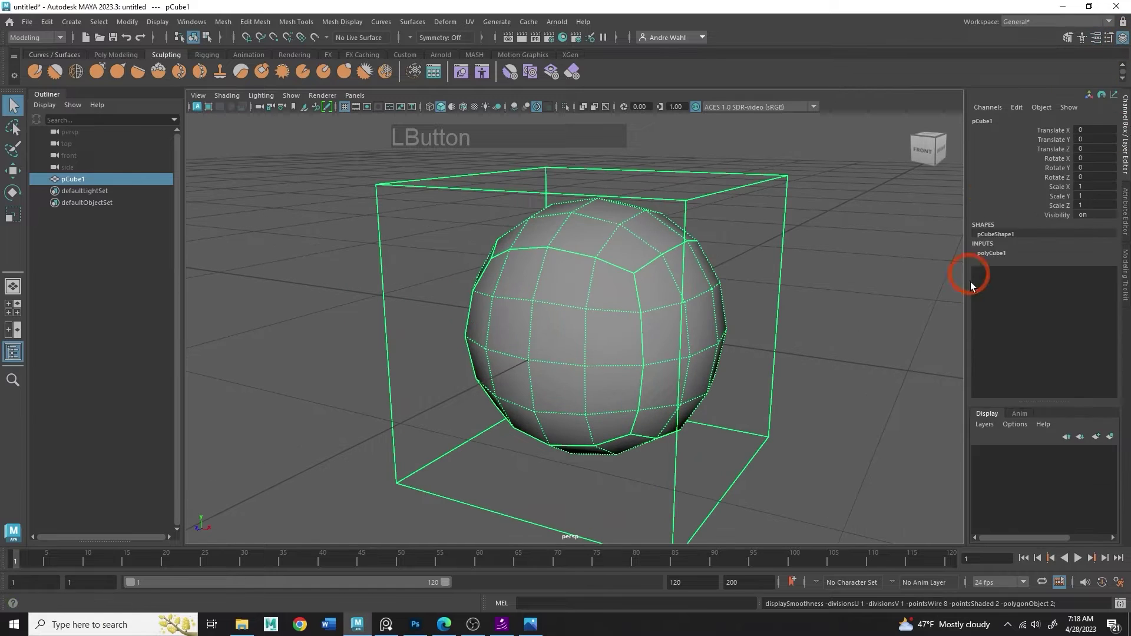
Show the polyCube1 input settings and circle the Subdivisions Width, Height and Depth values with the annotation pen.
{"action": "left_click", "coordinate": [995, 252]}
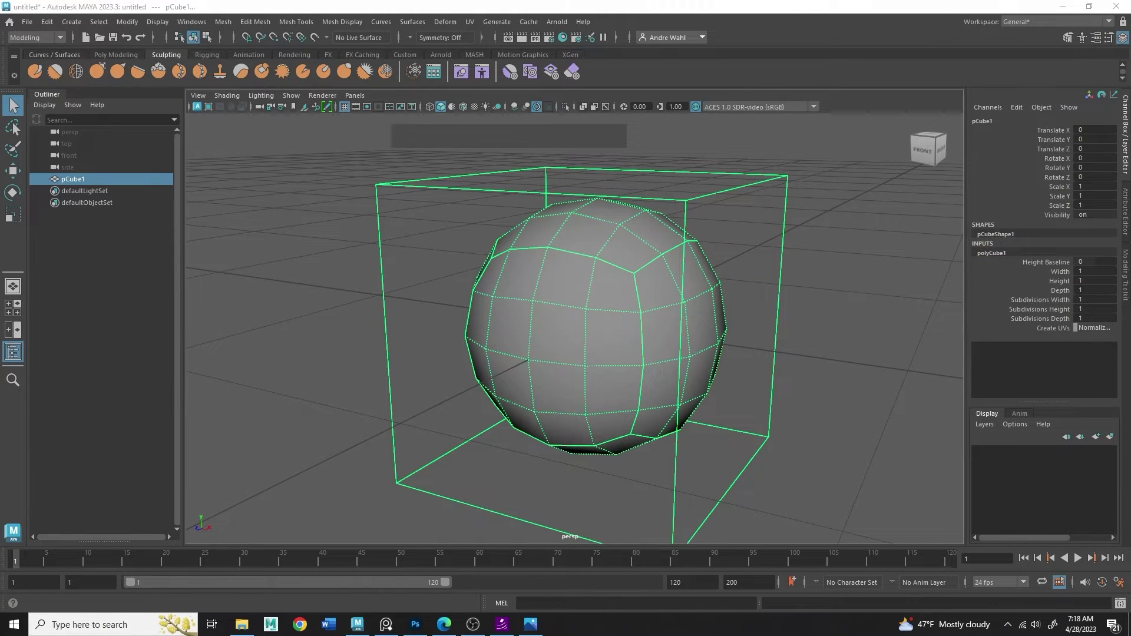
{"action": "mouse_move", "coordinate": [1041, 325]}
{"action": "left_mouse_down"}
{"action": "mouse_move", "coordinate": [1080, 294]}
{"action": "mouse_move", "coordinate": [1072, 321]}
{"action": "mouse_move", "coordinate": [1051, 282]}
{"action": "left_mouse_up"}
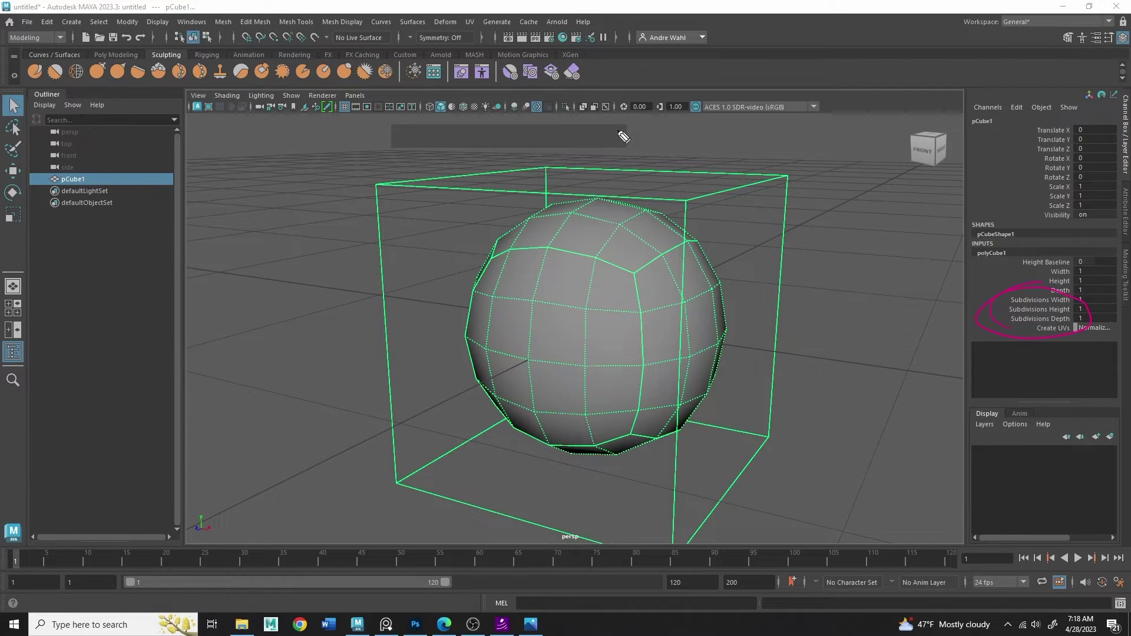
{"action": "left_click", "coordinate": [596, 204]}
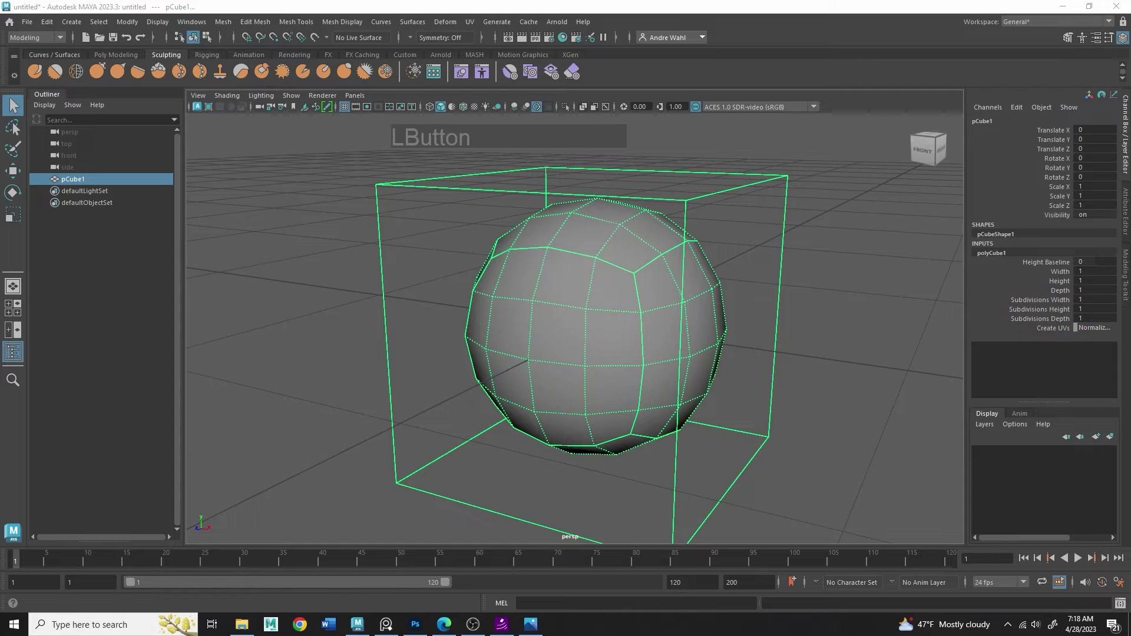
Set the cube's Subdivisions Width, Height and Depth each to 2.
{"action": "left_click", "coordinate": [1090, 300]}
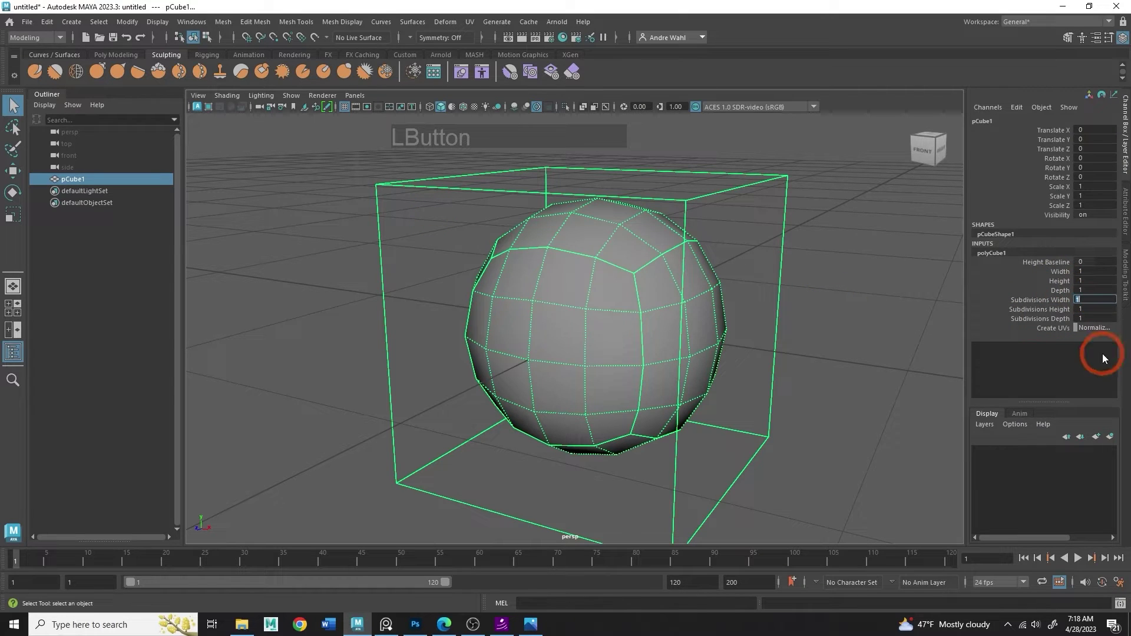
{"action": "type", "text": "2"}
{"action": "key", "text": "Return"}
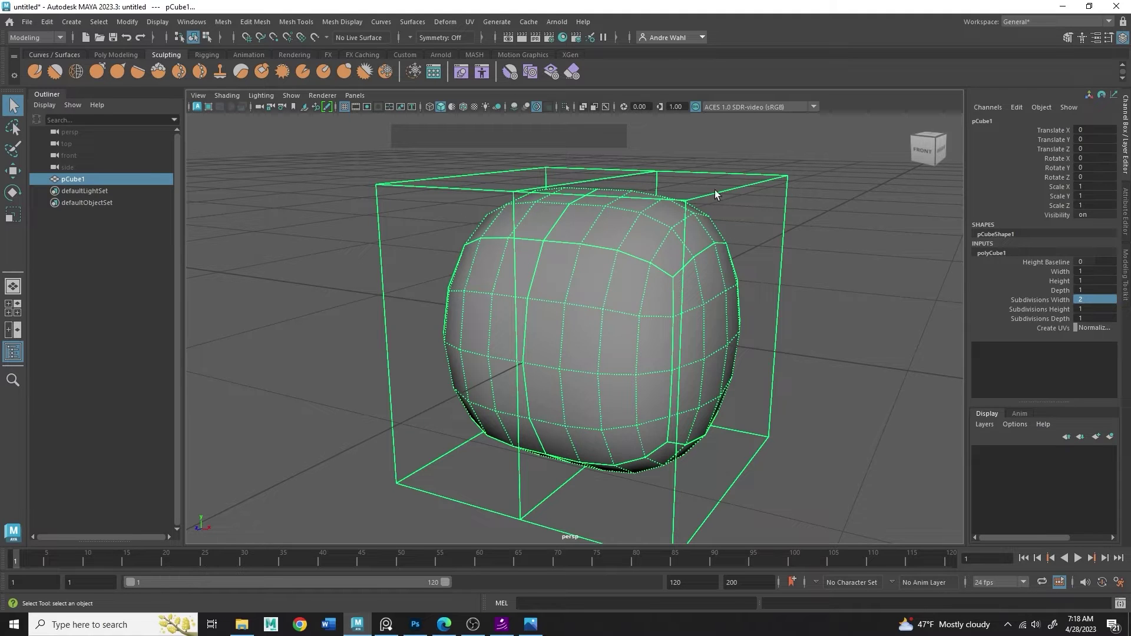
{"action": "left_click", "coordinate": [1094, 308]}
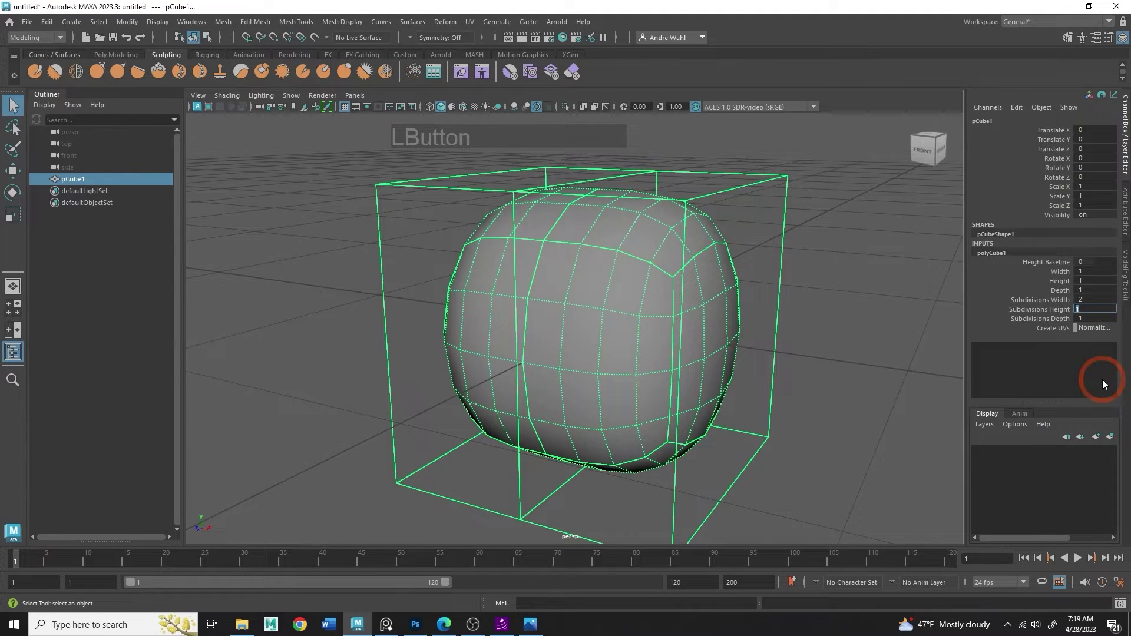
{"action": "type", "text": "2"}
{"action": "key", "text": "Return"}
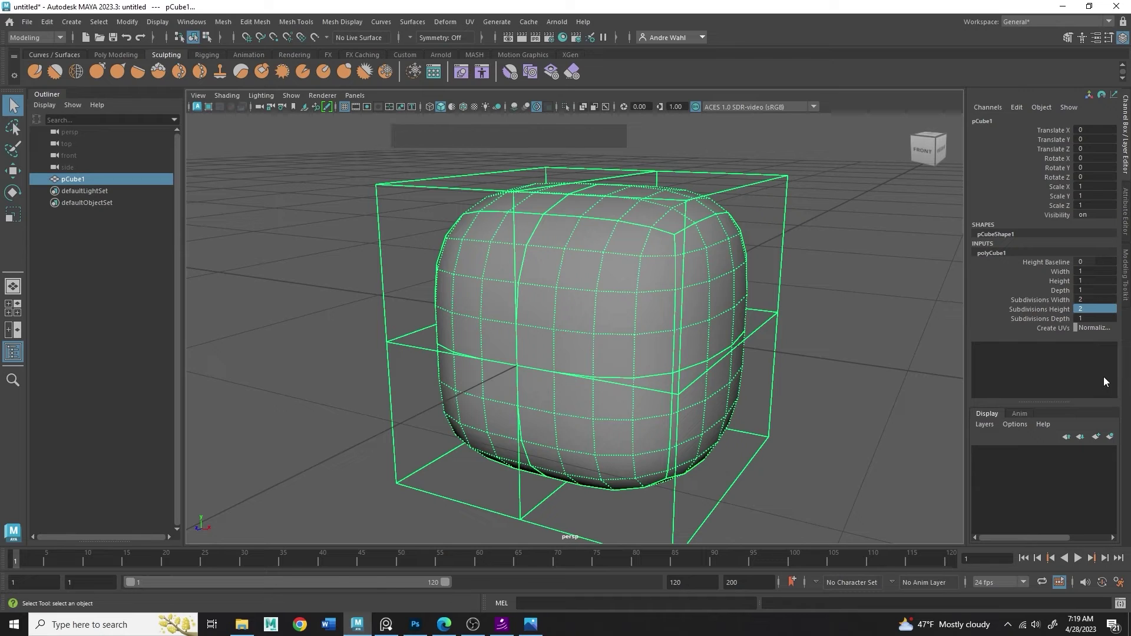
{"action": "left_click", "coordinate": [1093, 318]}
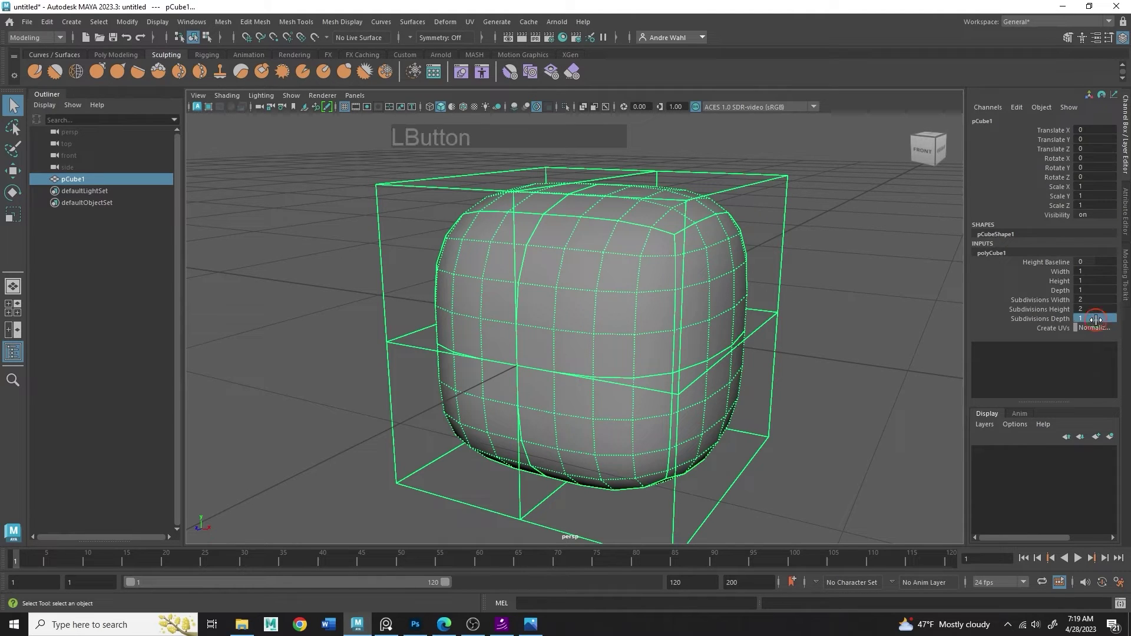
{"action": "type", "text": "2"}
{"action": "key", "text": "Return"}
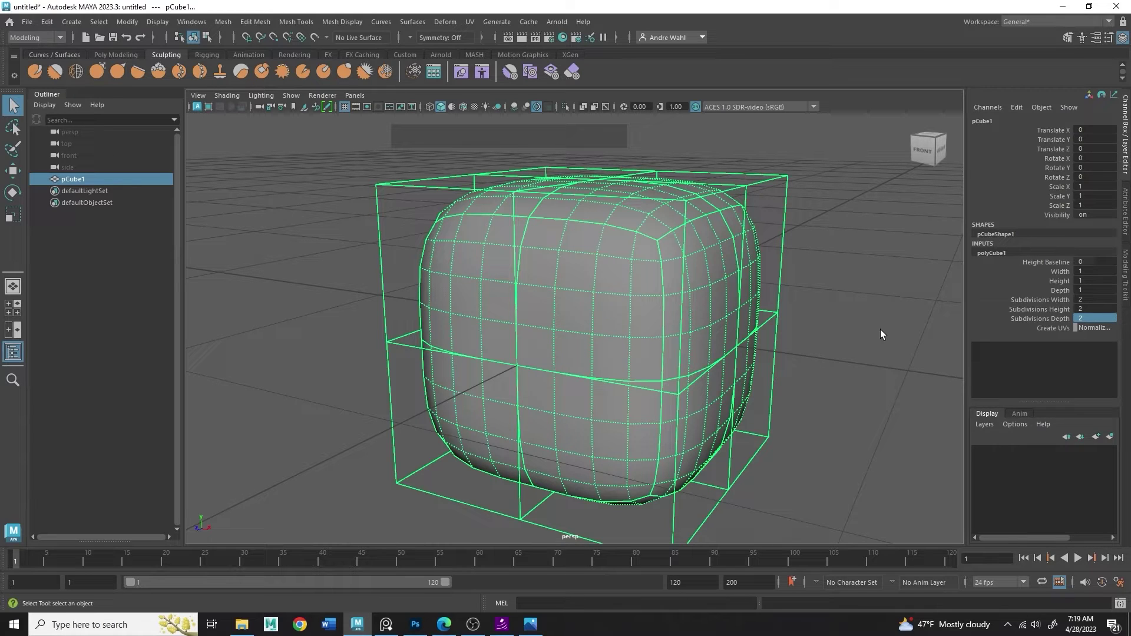
Display the cube unsmoothed and draw annotation arrows to the added dividing edges on its top and side.
{"action": "right_click_drag", "start_coordinate": [729, 276], "coordinate": [598, 277], "text": "alt"}
{"action": "middle_click_drag", "start_coordinate": [599, 278], "coordinate": [642, 271], "text": "alt"}
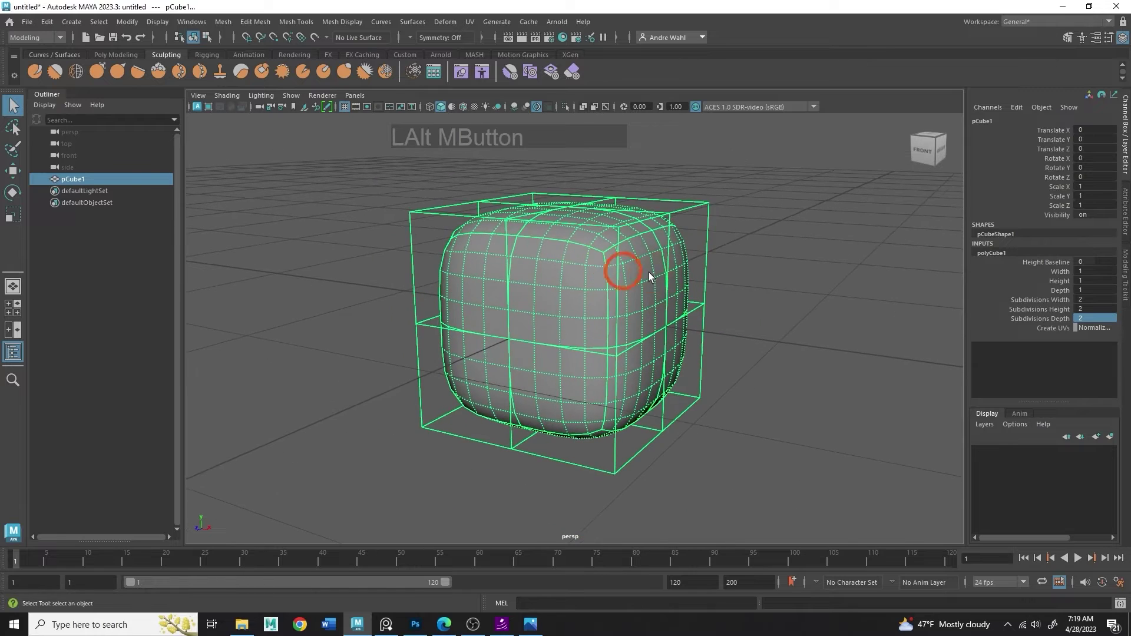
{"action": "left_click_drag", "start_coordinate": [642, 270], "coordinate": [662, 275], "text": "alt"}
{"action": "key", "text": "1"}
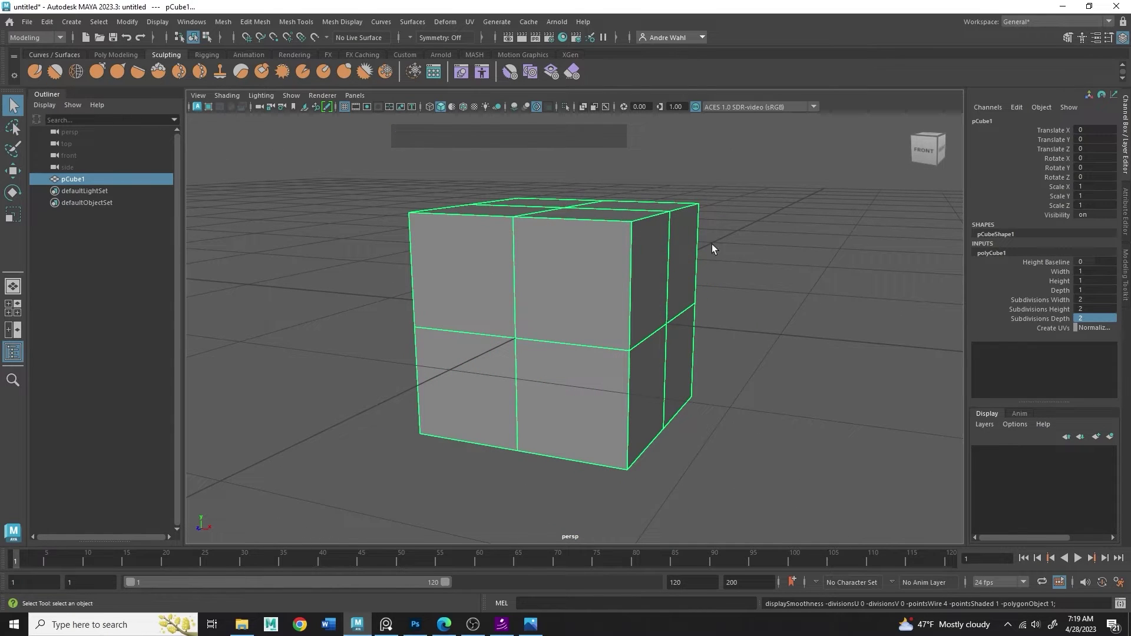
{"action": "middle_click_drag", "start_coordinate": [712, 245], "coordinate": [642, 269], "text": "alt"}
{"action": "left_click_drag", "start_coordinate": [642, 270], "coordinate": [355, 283], "text": "alt"}
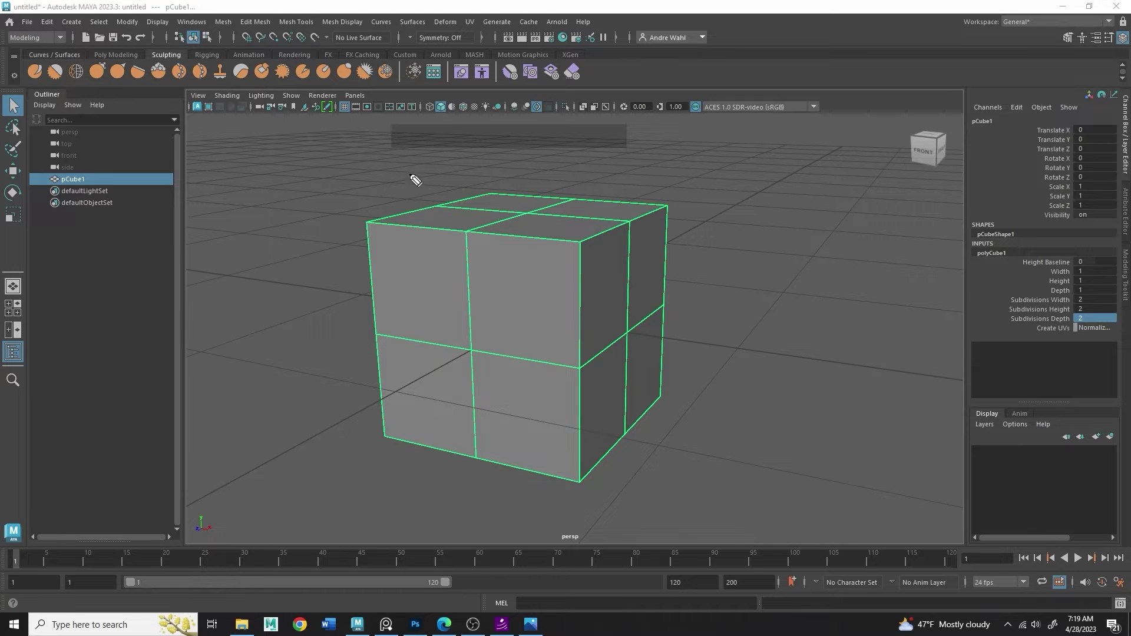
{"action": "left_click_drag", "start_coordinate": [476, 190], "coordinate": [475, 218]}
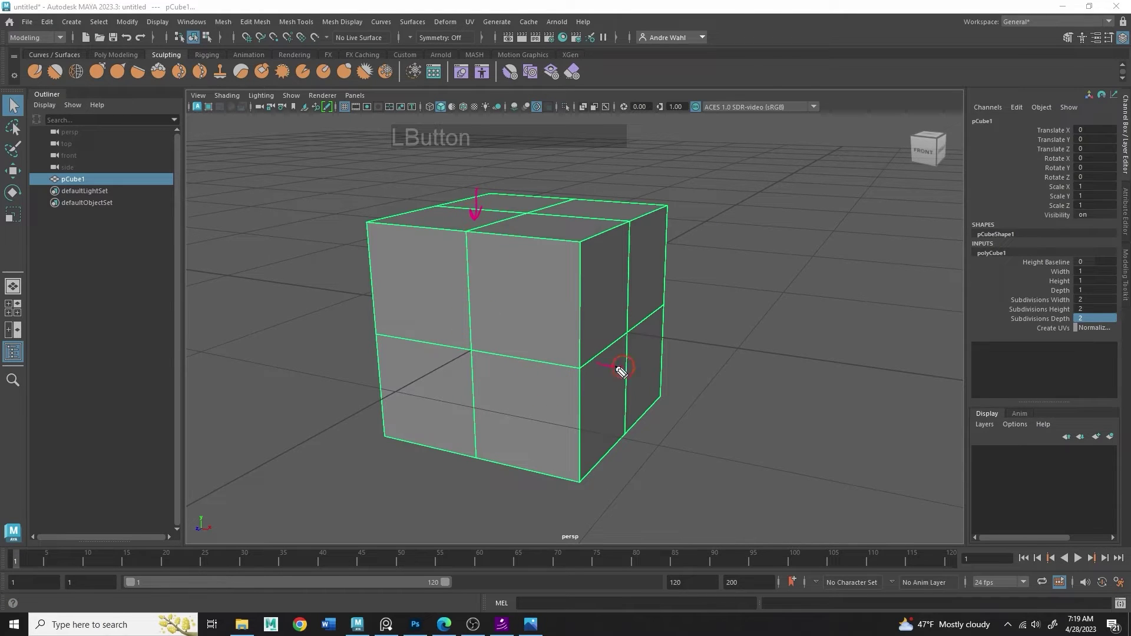
{"action": "left_click_drag", "start_coordinate": [622, 366], "coordinate": [591, 362]}
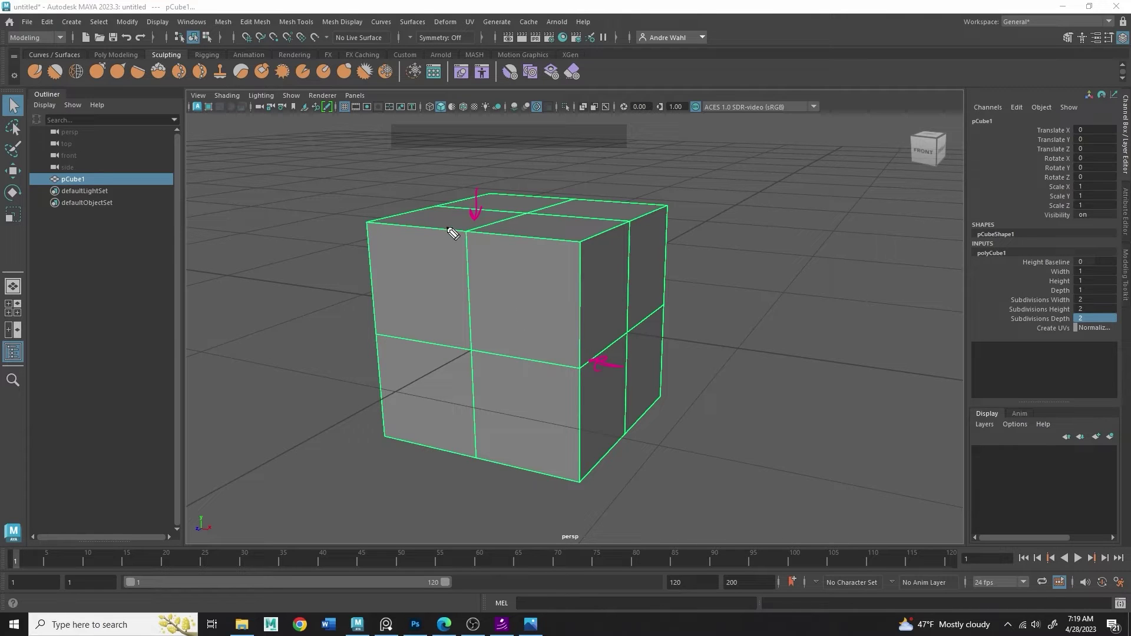
Sketch a circle diagram beside the cube with four corner points, a centre point and arrows linking the corners to the circle.
{"action": "left_click_drag", "start_coordinate": [778, 182], "coordinate": [776, 175]}
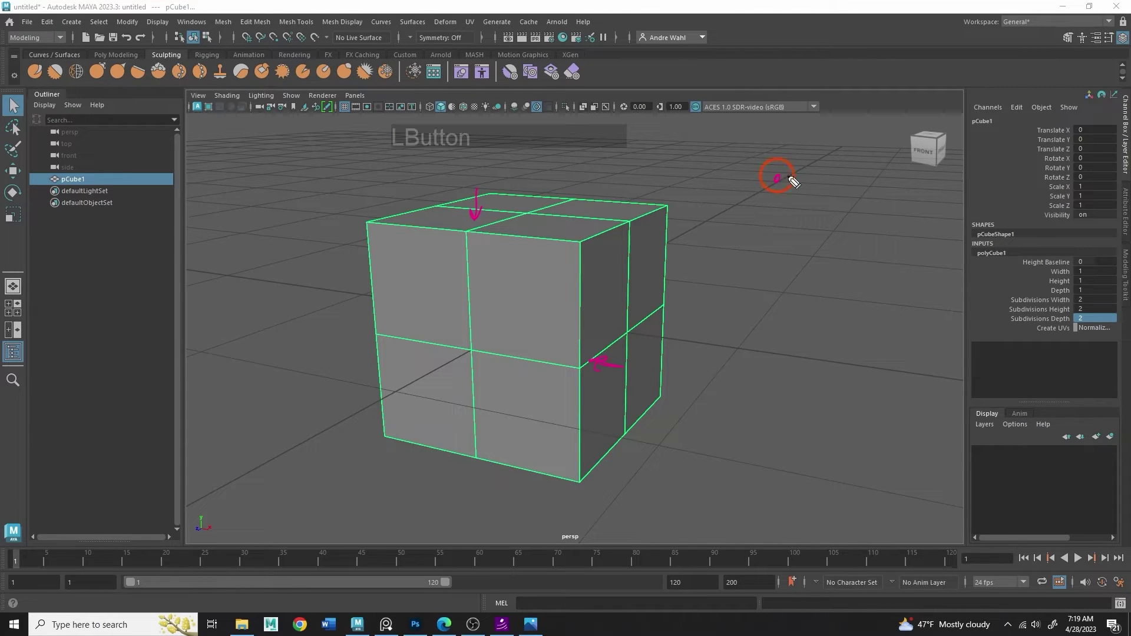
{"action": "left_click", "coordinate": [849, 190]}
{"action": "left_click", "coordinate": [770, 248]}
{"action": "left_click", "coordinate": [840, 254]}
{"action": "left_click", "coordinate": [804, 211]}
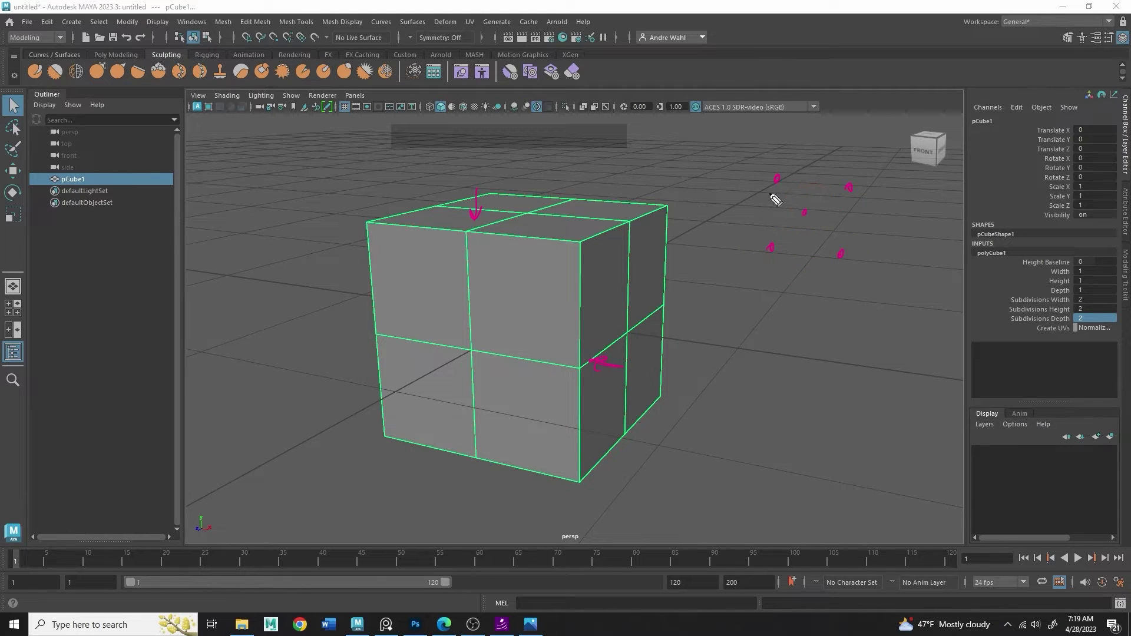
{"action": "left_click_drag", "start_coordinate": [778, 180], "coordinate": [784, 189]}
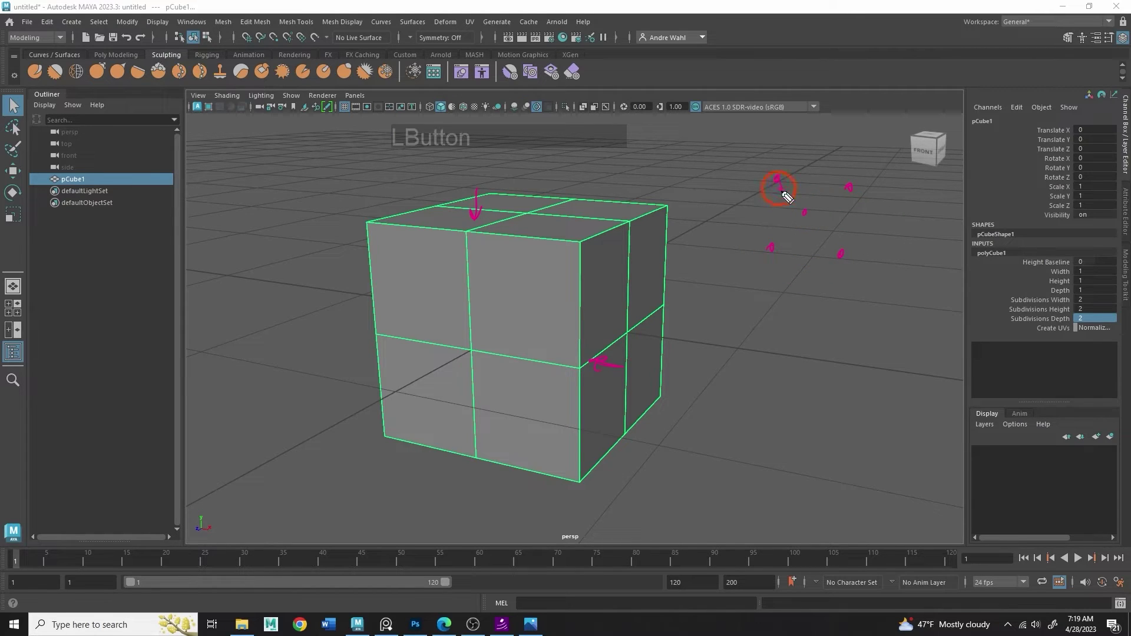
{"action": "left_click_drag", "start_coordinate": [830, 243], "coordinate": [842, 257]}
{"action": "left_click_drag", "start_coordinate": [852, 186], "coordinate": [836, 196]}
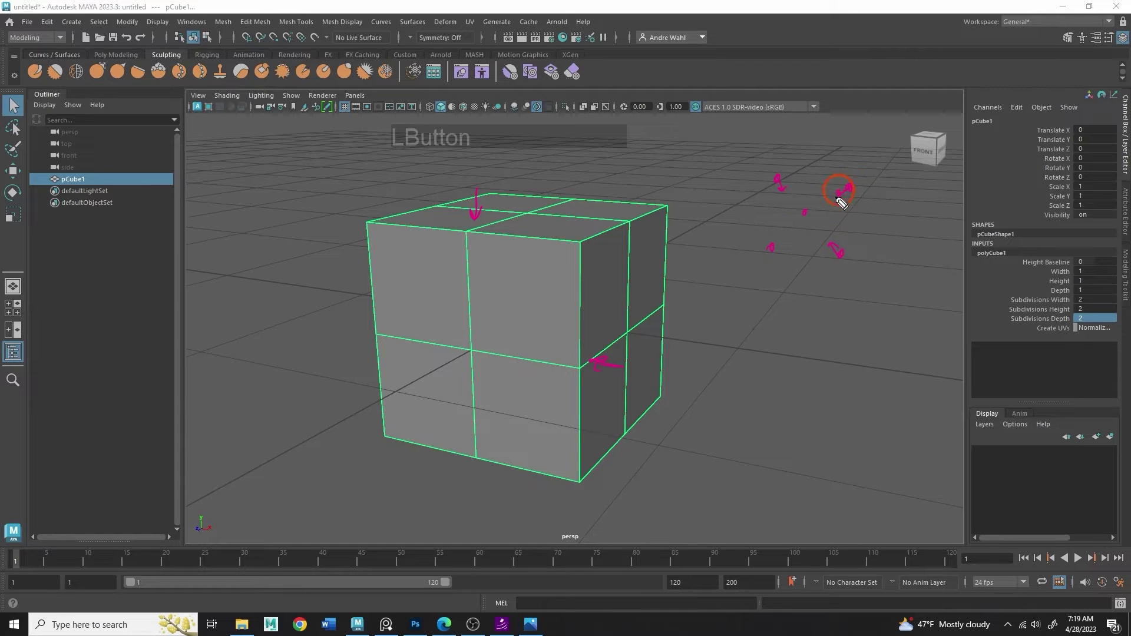
{"action": "mouse_move", "coordinate": [769, 244]}
{"action": "left_mouse_down"}
{"action": "mouse_move", "coordinate": [794, 240]}
{"action": "mouse_move", "coordinate": [780, 206]}
{"action": "left_mouse_up"}
Sketch a square split into four below the circle diagram, with a blue dot in each quarter and a rounded blue outline inside.
{"action": "mouse_move", "coordinate": [760, 354]}
{"action": "left_mouse_down"}
{"action": "mouse_move", "coordinate": [759, 300]}
{"action": "mouse_move", "coordinate": [847, 361]}
{"action": "mouse_move", "coordinate": [760, 353]}
{"action": "left_mouse_up"}
{"action": "left_click_drag", "start_coordinate": [800, 302], "coordinate": [798, 361]}
{"action": "left_click_drag", "start_coordinate": [760, 329], "coordinate": [831, 342]}
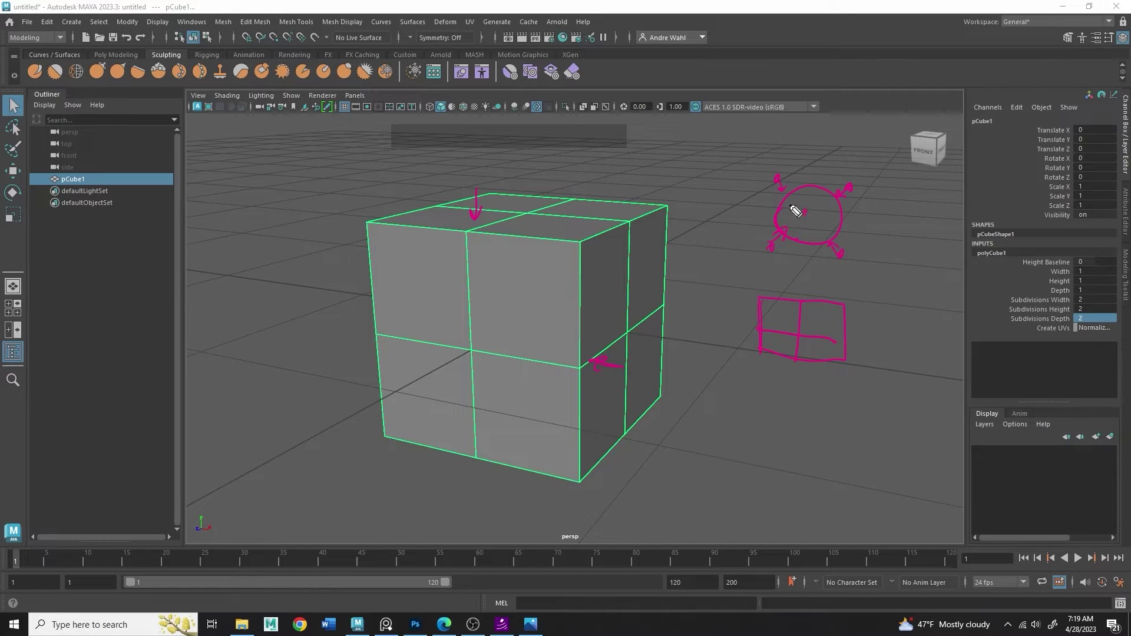
{"action": "left_click_drag", "start_coordinate": [778, 310], "coordinate": [823, 318]}
{"action": "left_click", "coordinate": [817, 348]}
{"action": "left_click", "coordinate": [776, 339]}
{"action": "mouse_move", "coordinate": [760, 330]}
{"action": "left_mouse_down"}
{"action": "mouse_move", "coordinate": [792, 302]}
{"action": "mouse_move", "coordinate": [827, 306]}
{"action": "mouse_move", "coordinate": [841, 347]}
{"action": "mouse_move", "coordinate": [795, 355]}
{"action": "mouse_move", "coordinate": [762, 333]}
{"action": "mouse_move", "coordinate": [783, 348]}
{"action": "mouse_move", "coordinate": [816, 345]}
{"action": "left_mouse_up"}
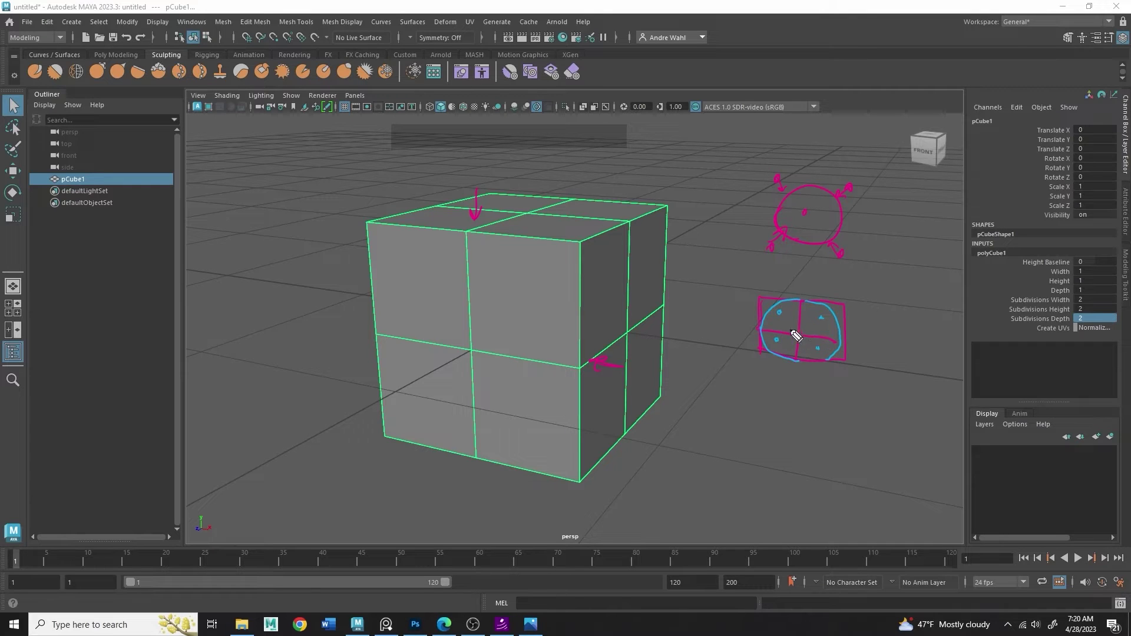
Display the cube smoothed and set its Subdivisions Width, Height and Depth each to 4.
{"action": "key", "text": "3"}
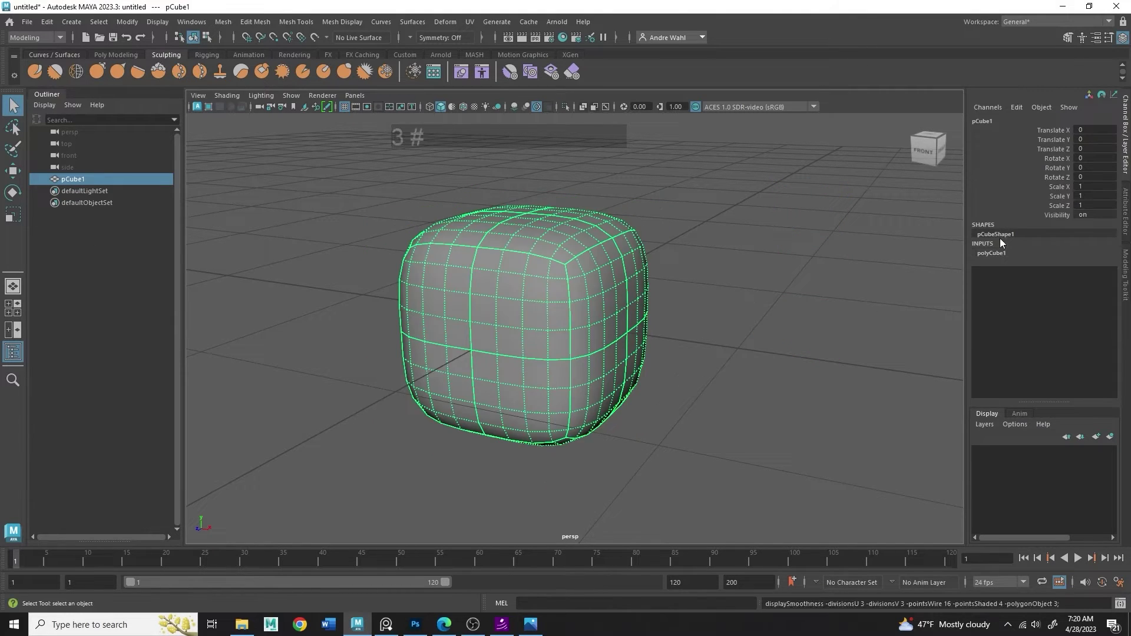
{"action": "left_click", "coordinate": [991, 253]}
{"action": "left_click", "coordinate": [1095, 299]}
{"action": "type", "text": "4"}
{"action": "left_click", "coordinate": [1095, 309]}
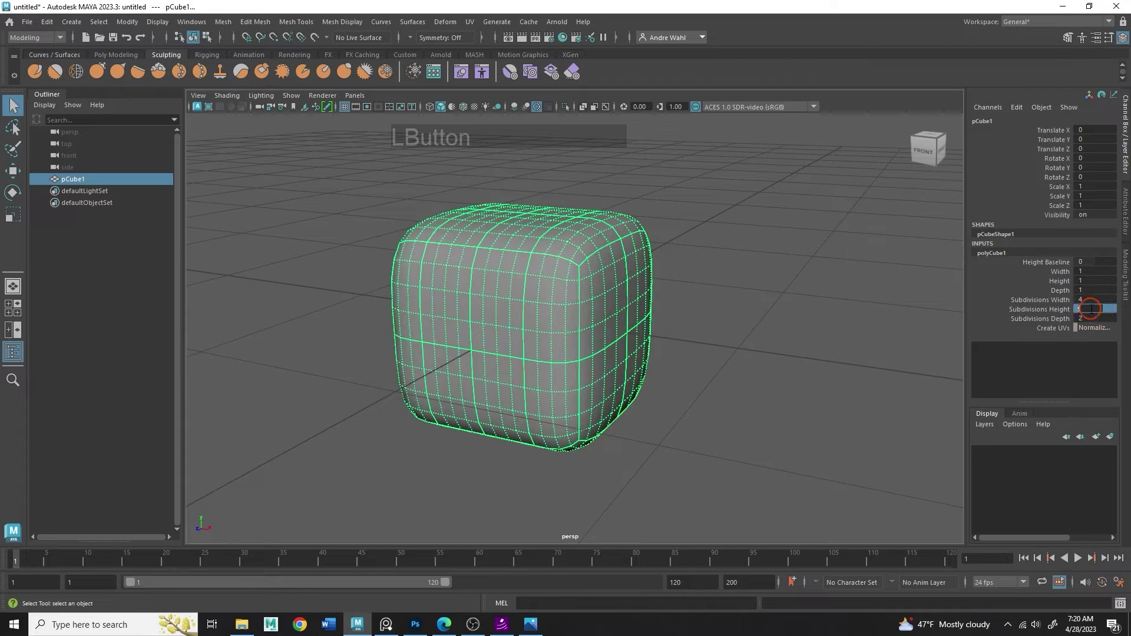
{"action": "type", "text": "4"}
{"action": "left_click", "coordinate": [1097, 318]}
{"action": "type", "text": "4"}
{"action": "key", "text": "Return"}
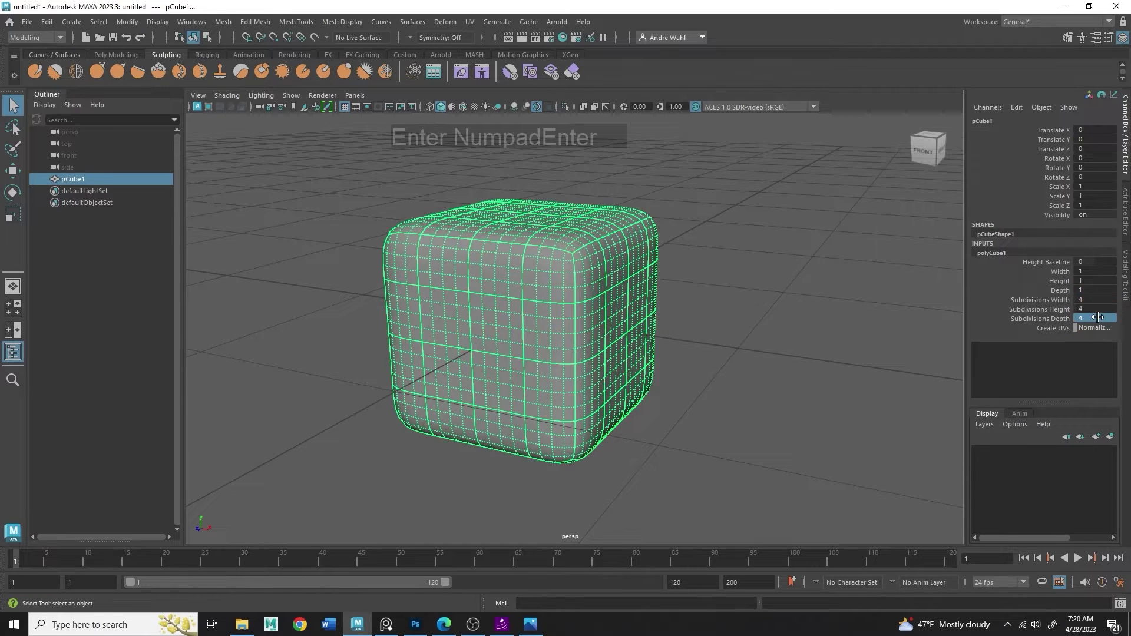
Set the cube's Subdivisions Width, Height and Depth each to 8 and compare its unsmoothed and smoothed displays.
{"action": "left_click", "coordinate": [1096, 299]}
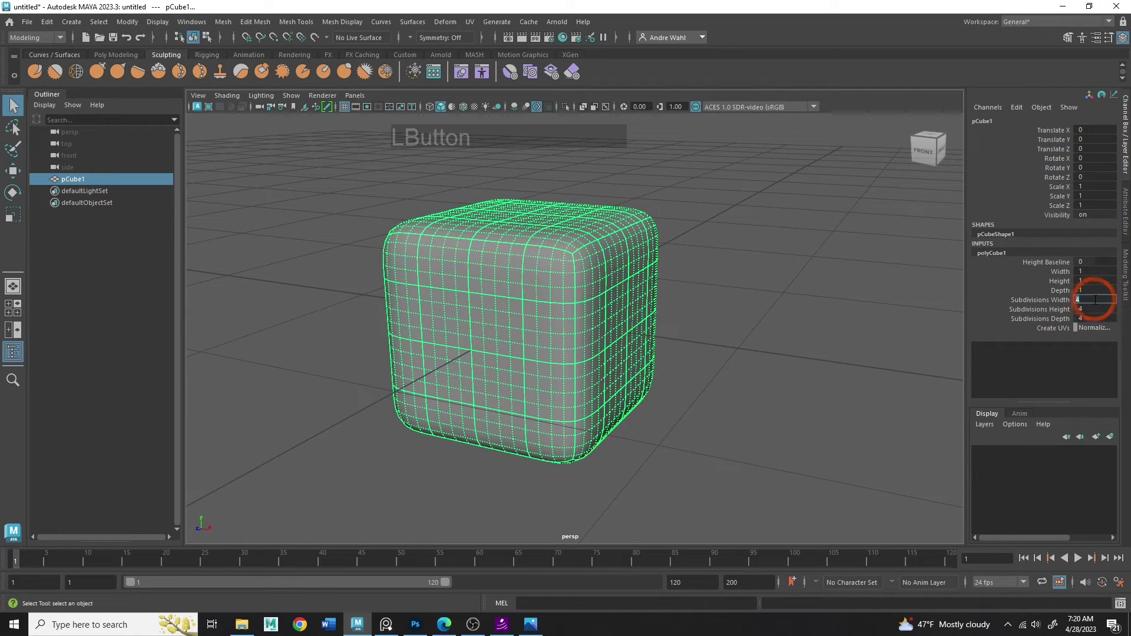
{"action": "type", "text": "8"}
{"action": "left_click", "coordinate": [1096, 309]}
{"action": "type", "text": "8"}
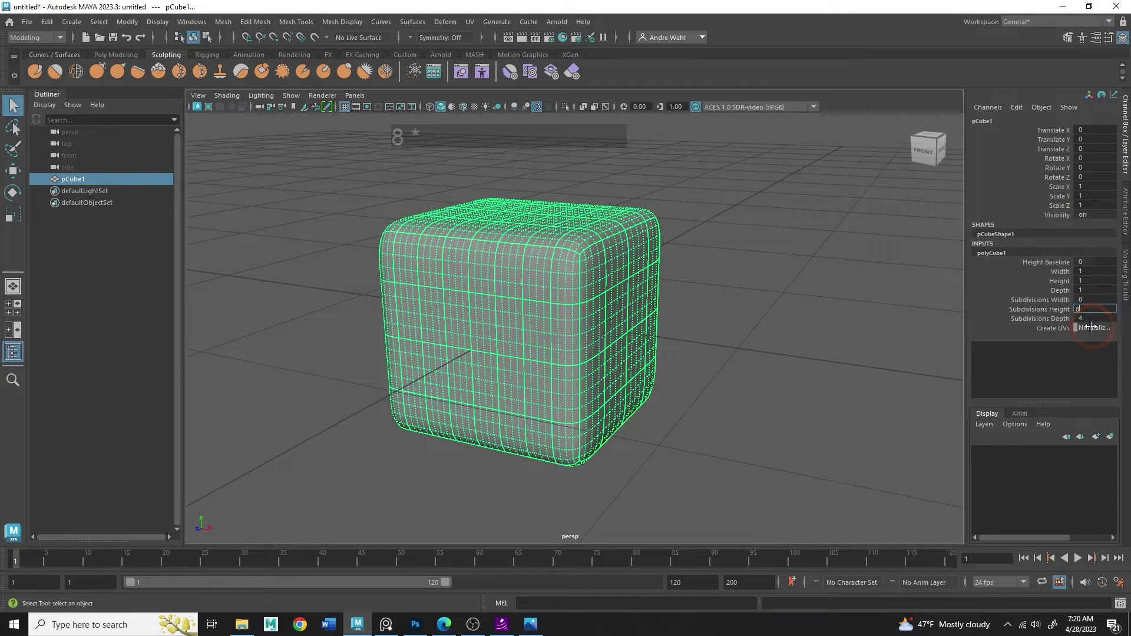
{"action": "left_click", "coordinate": [1087, 327]}
{"action": "left_click", "coordinate": [1086, 318]}
{"action": "type", "text": "8"}
{"action": "key", "text": "Return"}
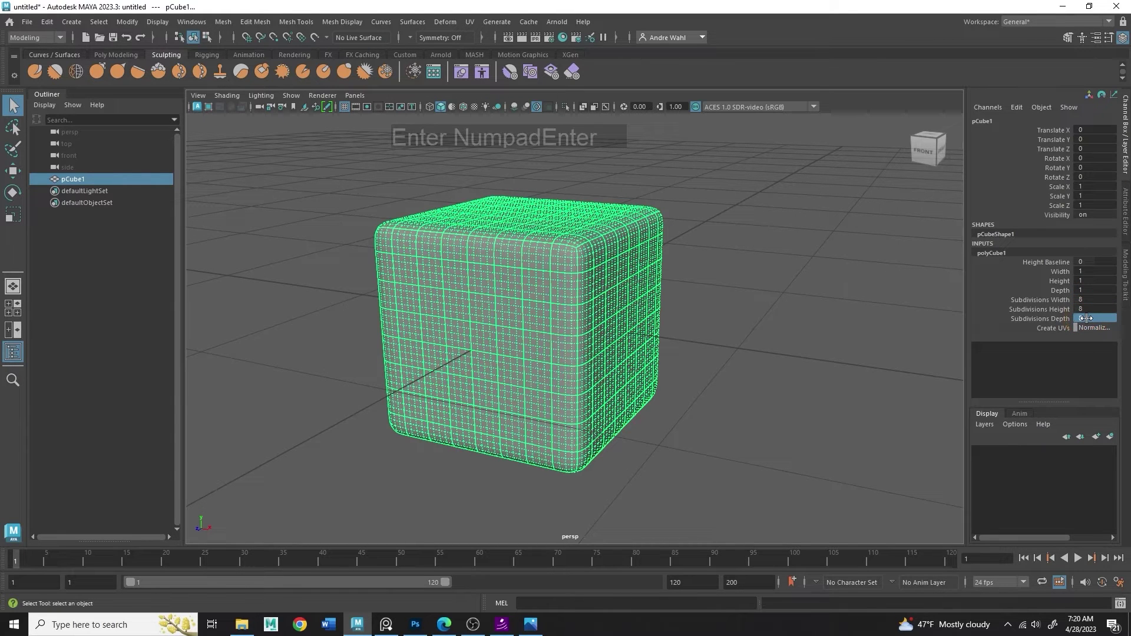
{"action": "key", "text": "1"}
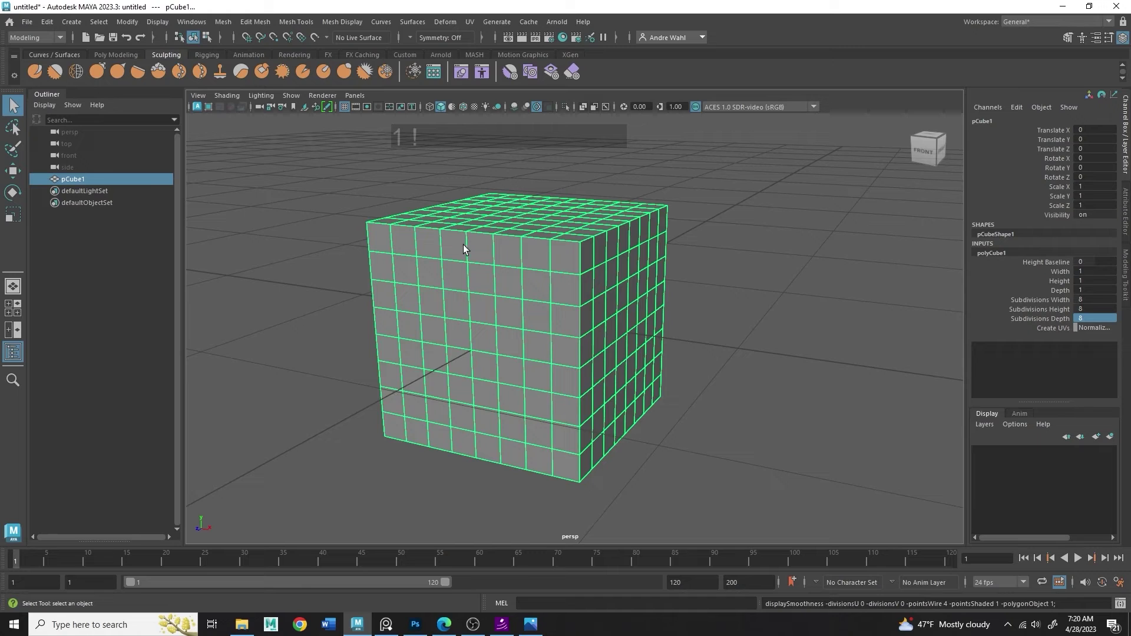
{"action": "key", "text": "3"}
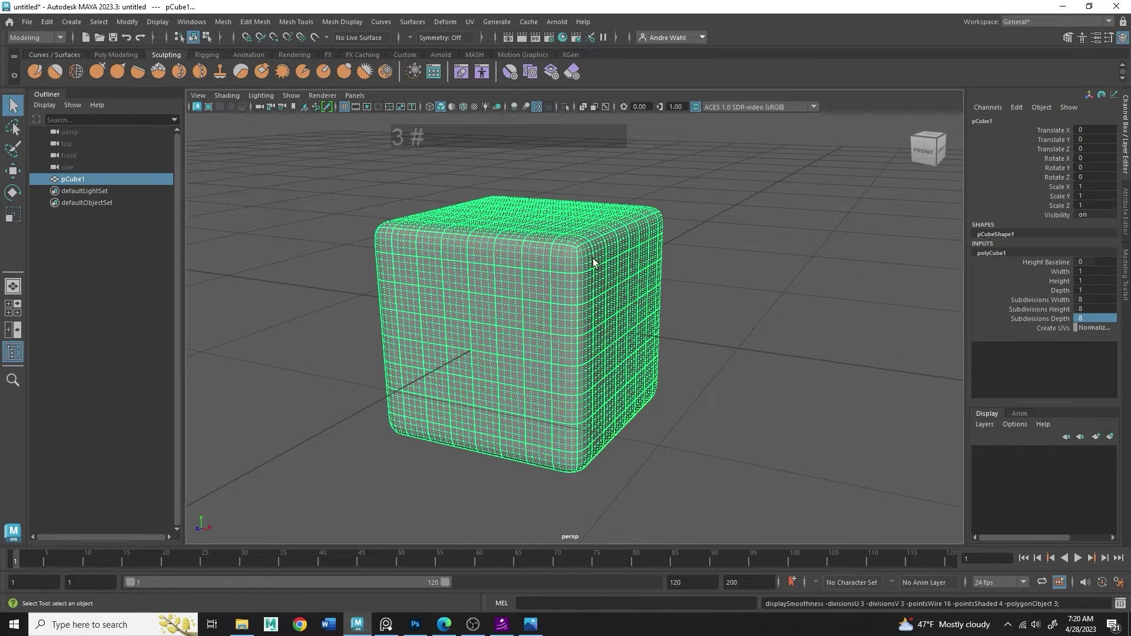
Set the cube's Subdivisions Width, Height and Depth each to 20.
{"action": "left_click", "coordinate": [1096, 300]}
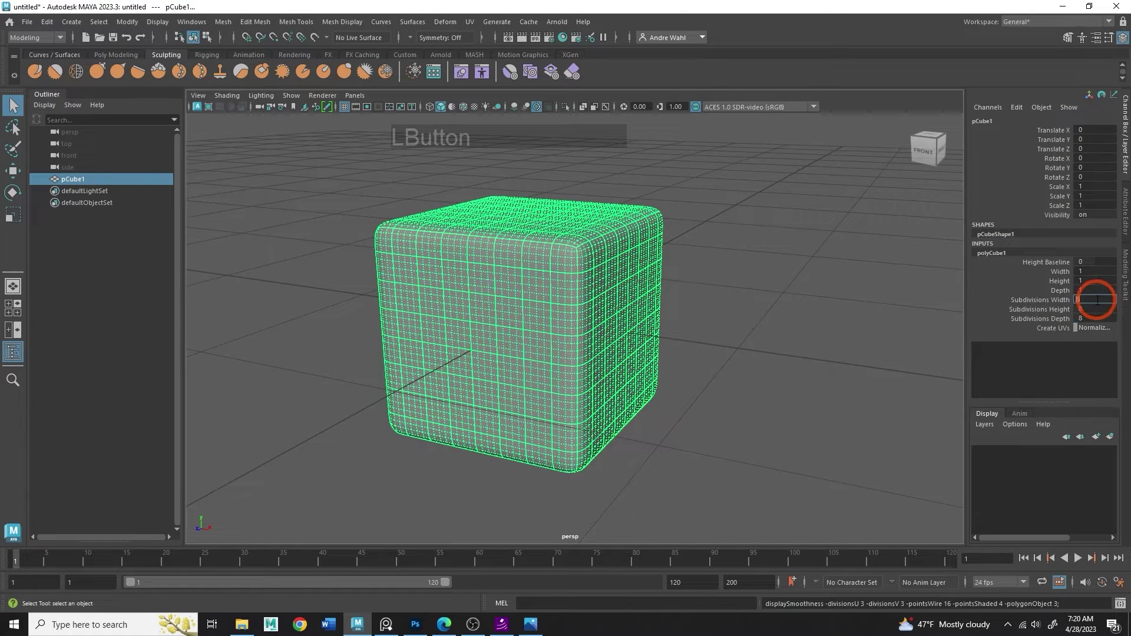
{"action": "type", "text": "20"}
{"action": "key", "text": "KP_Enter"}
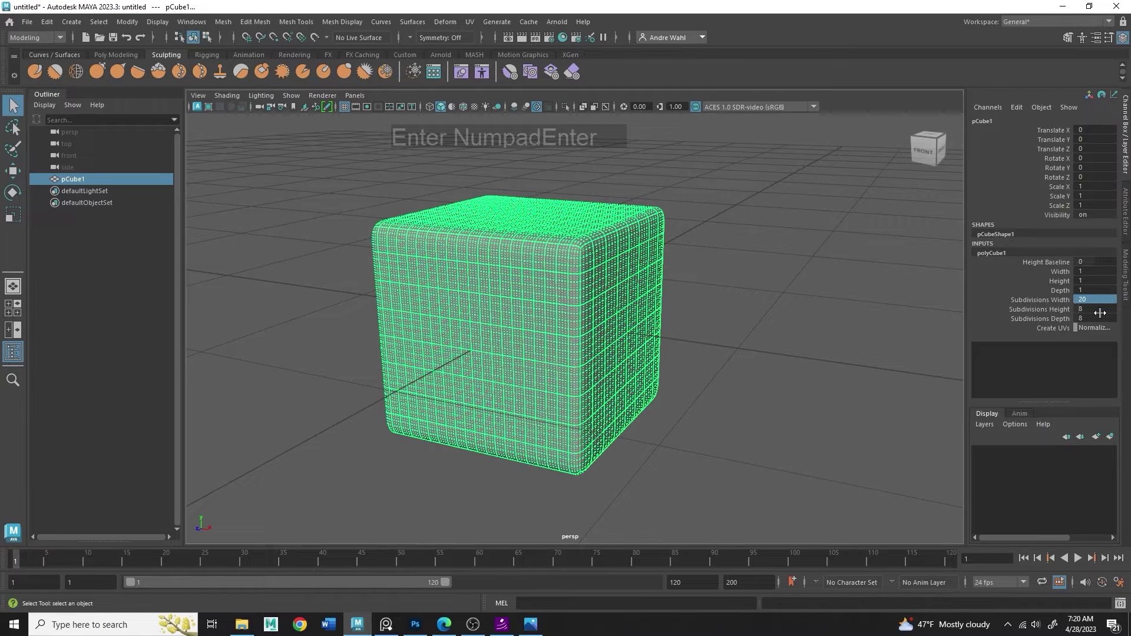
{"action": "left_click", "coordinate": [1095, 309]}
{"action": "type", "text": "20"}
{"action": "key", "text": "Return"}
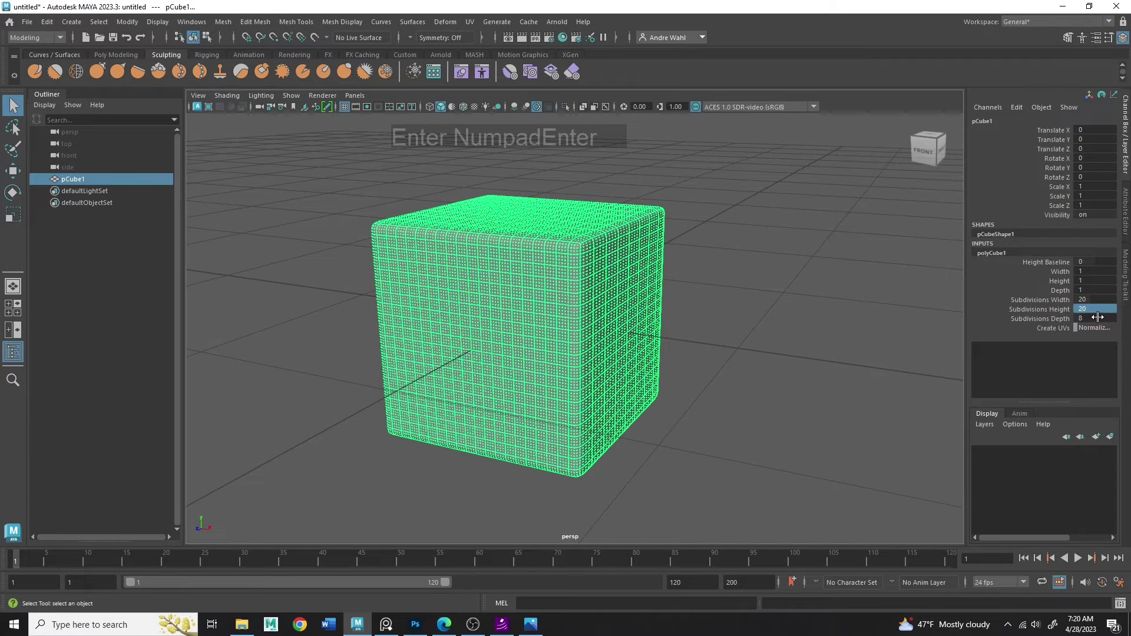
{"action": "left_click", "coordinate": [1097, 318]}
{"action": "type", "text": "20"}
{"action": "key", "text": "KP_Enter"}
Deselect the smoothed cube and mark its rounded upper edge with the annotation pen.
{"action": "left_click", "coordinate": [805, 303]}
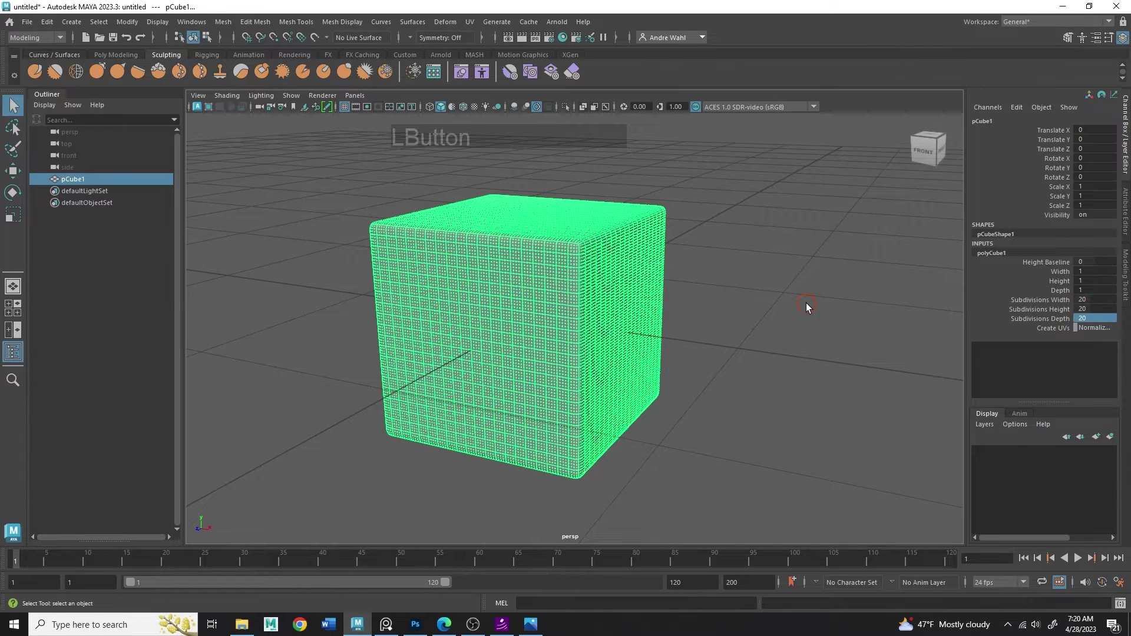
{"action": "middle_click_drag", "start_coordinate": [701, 268], "coordinate": [795, 257], "text": "alt"}
{"action": "mouse_move", "coordinate": [795, 258]}
{"action": "left_mouse_down", "text": "alt"}
{"action": "mouse_move", "coordinate": [865, 258]}
{"action": "mouse_move", "coordinate": [778, 268]}
{"action": "left_mouse_up", "text": "alt"}
{"action": "left_click", "coordinate": [778, 268]}
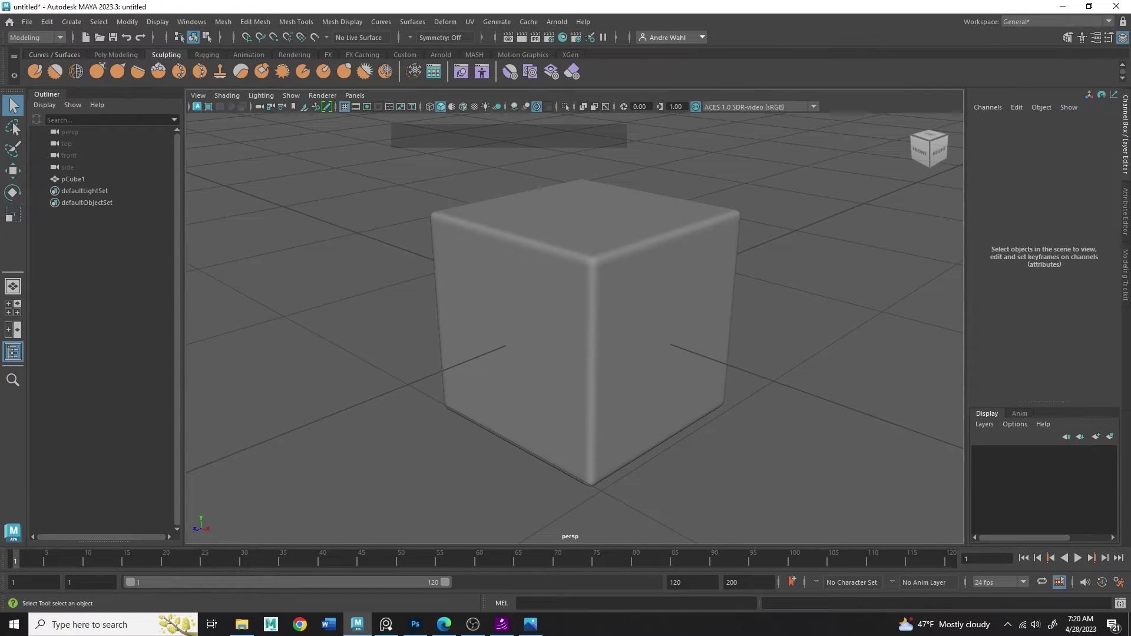
{"action": "left_click", "coordinate": [1, 138]}
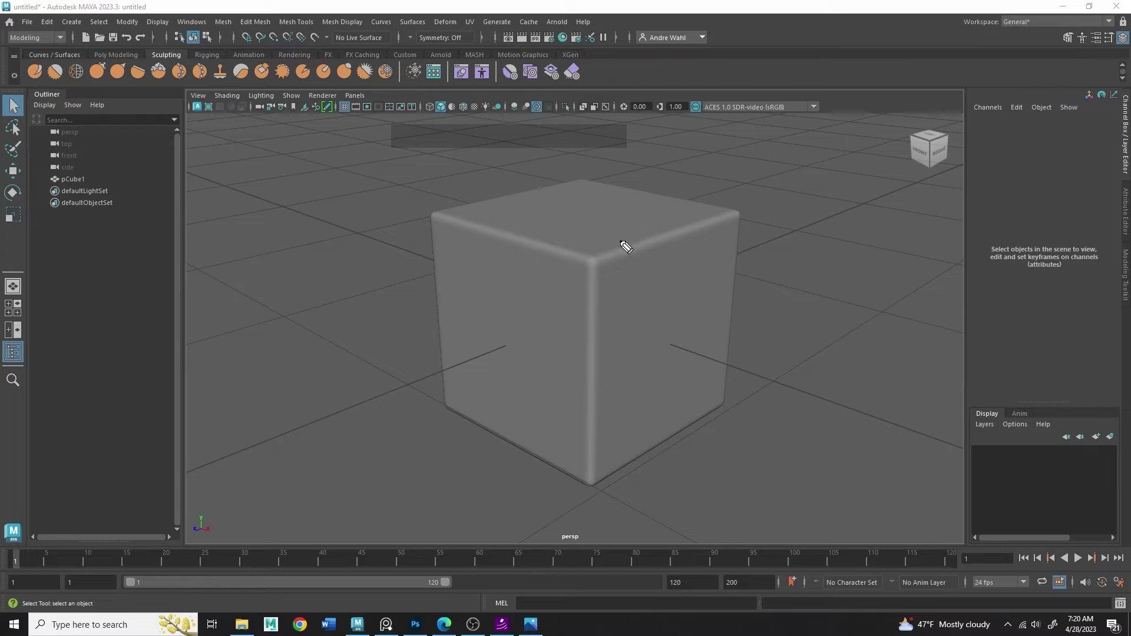
{"action": "mouse_move", "coordinate": [621, 241]}
{"action": "left_mouse_down"}
{"action": "mouse_move", "coordinate": [626, 259]}
{"action": "mouse_move", "coordinate": [725, 226]}
{"action": "left_mouse_up"}
Select the cube again and display it unsmoothed to check its dense subdivision grid.
{"action": "left_click", "coordinate": [310, 252]}
{"action": "left_click", "coordinate": [556, 245]}
{"action": "mouse_move", "coordinate": [556, 245]}
{"action": "left_mouse_down", "text": "alt"}
{"action": "mouse_move", "coordinate": [566, 265]}
{"action": "mouse_move", "coordinate": [764, 220]}
{"action": "mouse_move", "coordinate": [755, 228]}
{"action": "left_mouse_up", "text": "alt"}
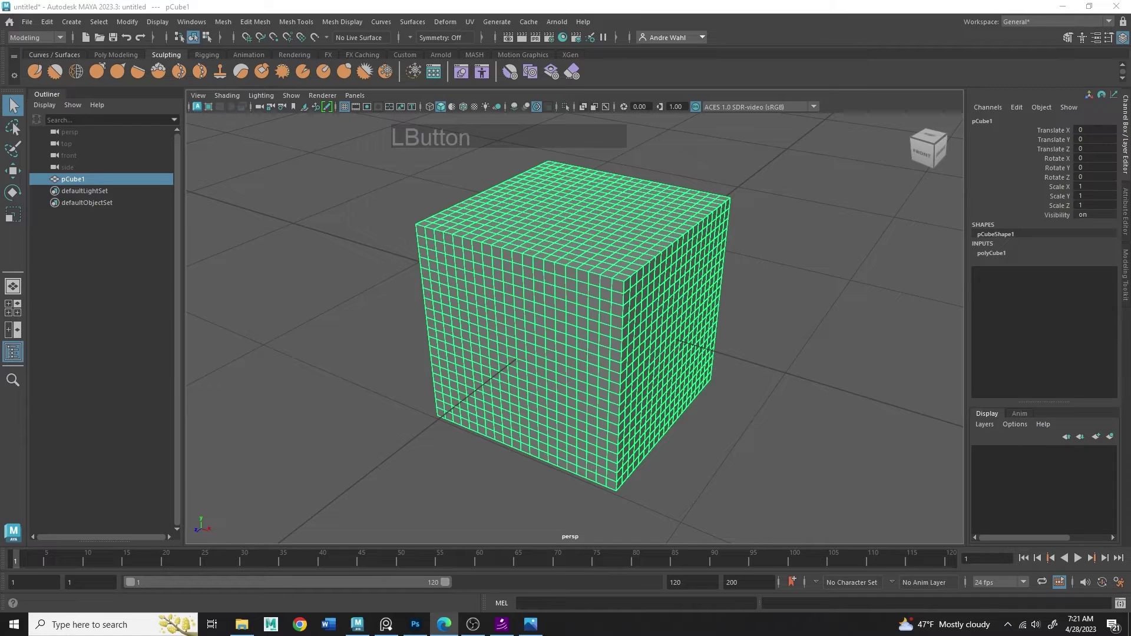
Delete the densely subdivided cube from the scene.
{"action": "left_click", "coordinate": [459, 307]}
{"action": "left_click", "coordinate": [689, 257]}
{"action": "left_click", "coordinate": [598, 247]}
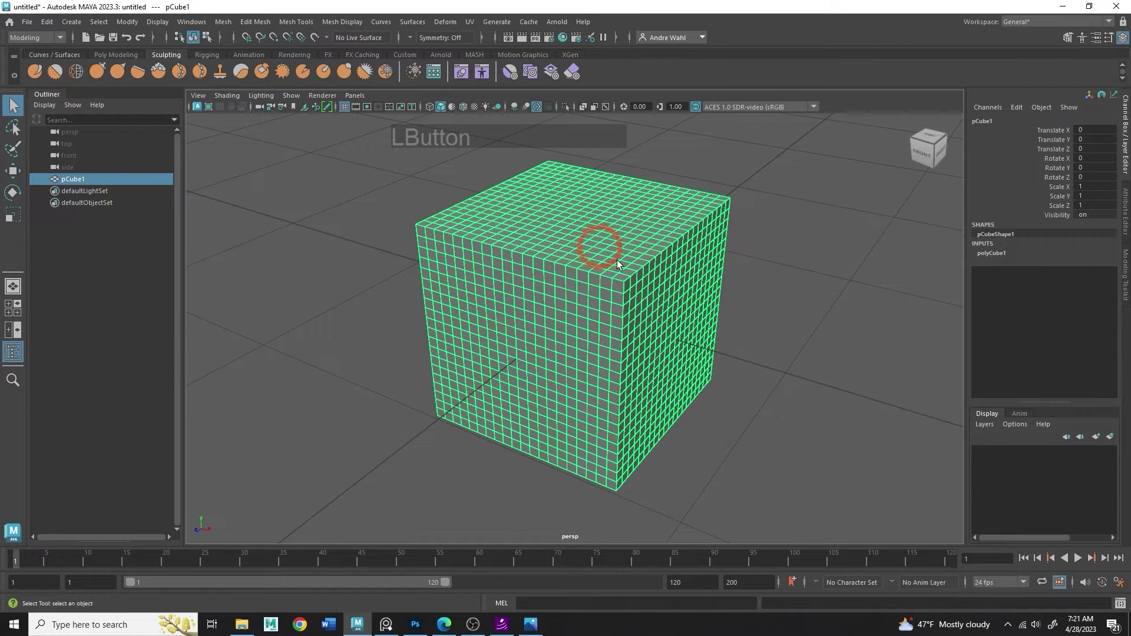
{"action": "key", "text": "Delete"}
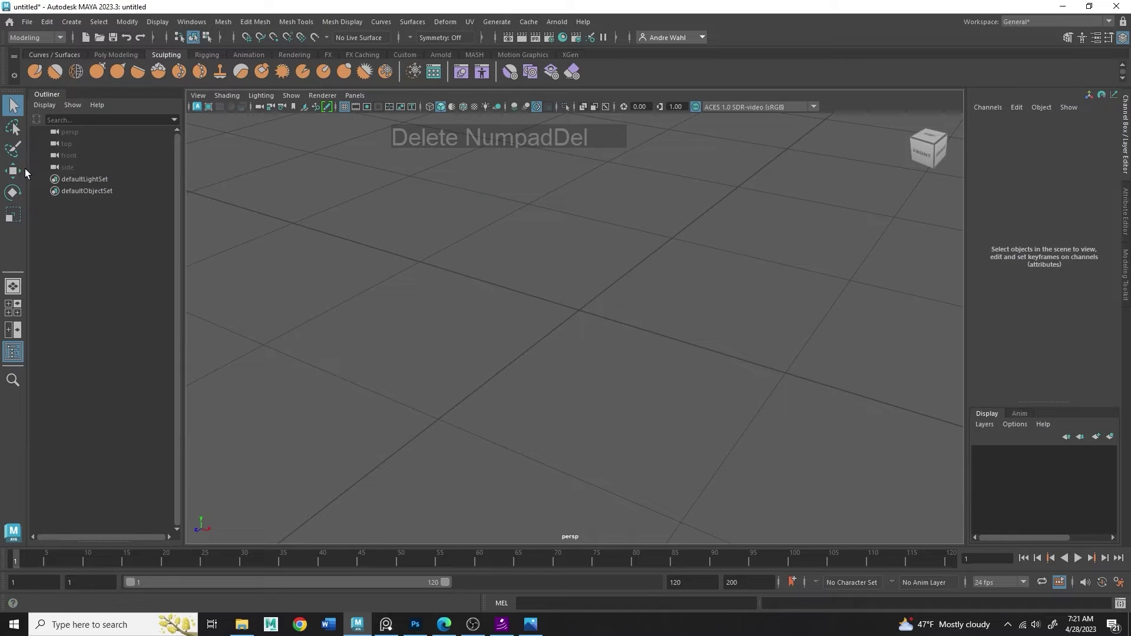
{"action": "left_click", "coordinate": [672, 236]}
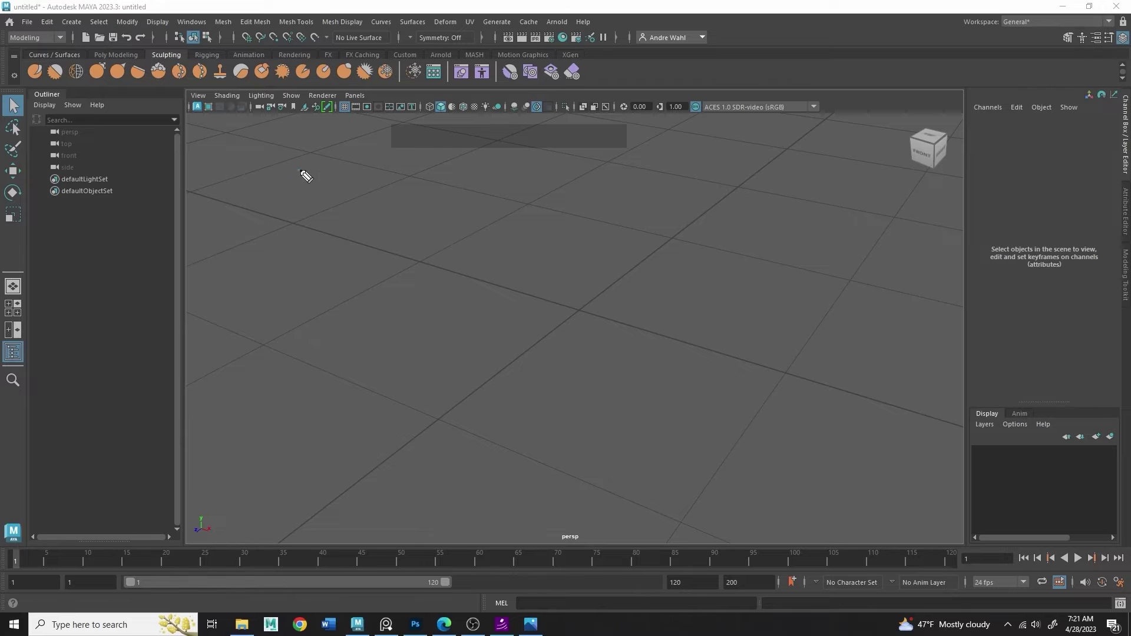
Sketch a square labelled "Quad" with the annotation pen, marking its four corners in magenta and adding a yellow star beside the label.
{"action": "mouse_move", "coordinate": [302, 177]}
{"action": "left_mouse_down"}
{"action": "mouse_move", "coordinate": [345, 170]}
{"action": "mouse_move", "coordinate": [312, 221]}
{"action": "left_mouse_up"}
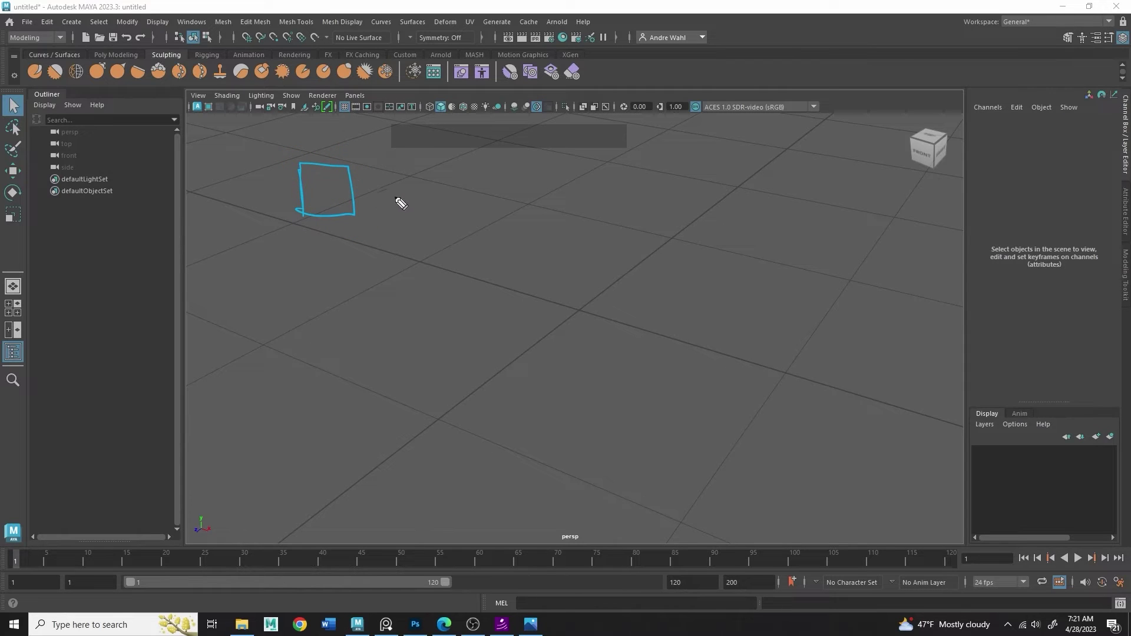
{"action": "mouse_move", "coordinate": [396, 202]}
{"action": "left_mouse_down"}
{"action": "mouse_move", "coordinate": [443, 207]}
{"action": "mouse_move", "coordinate": [462, 190]}
{"action": "mouse_move", "coordinate": [478, 216]}
{"action": "left_mouse_up"}
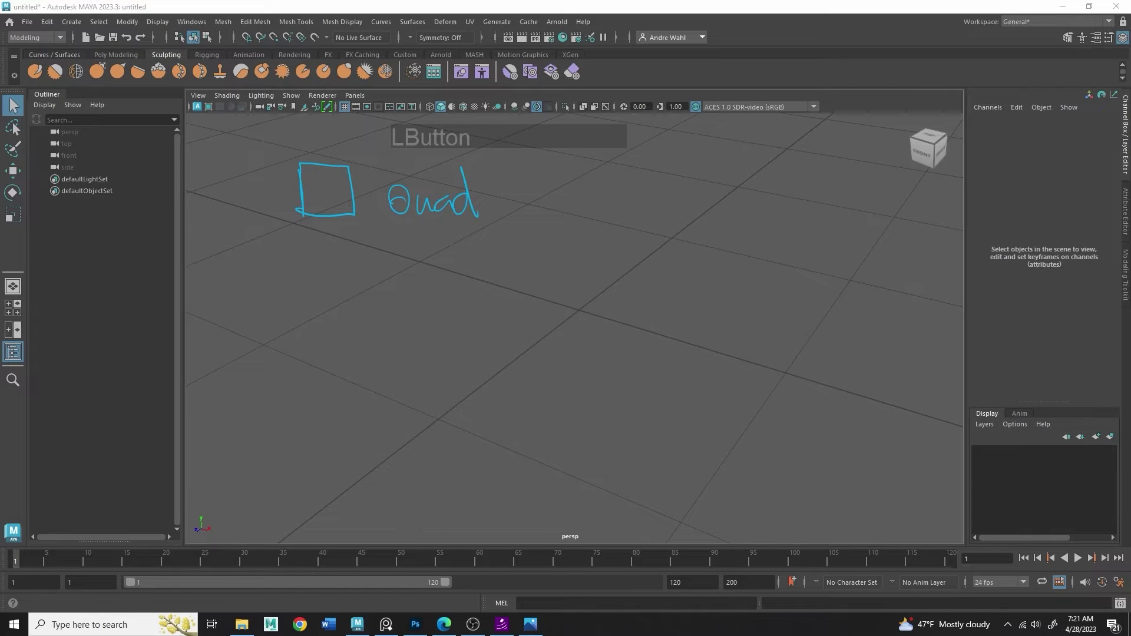
{"action": "left_click", "coordinate": [301, 165]}
{"action": "left_click", "coordinate": [302, 212]}
{"action": "left_click", "coordinate": [346, 169]}
{"action": "left_click", "coordinate": [353, 214]}
{"action": "left_click_drag", "start_coordinate": [484, 175], "coordinate": [490, 171]}
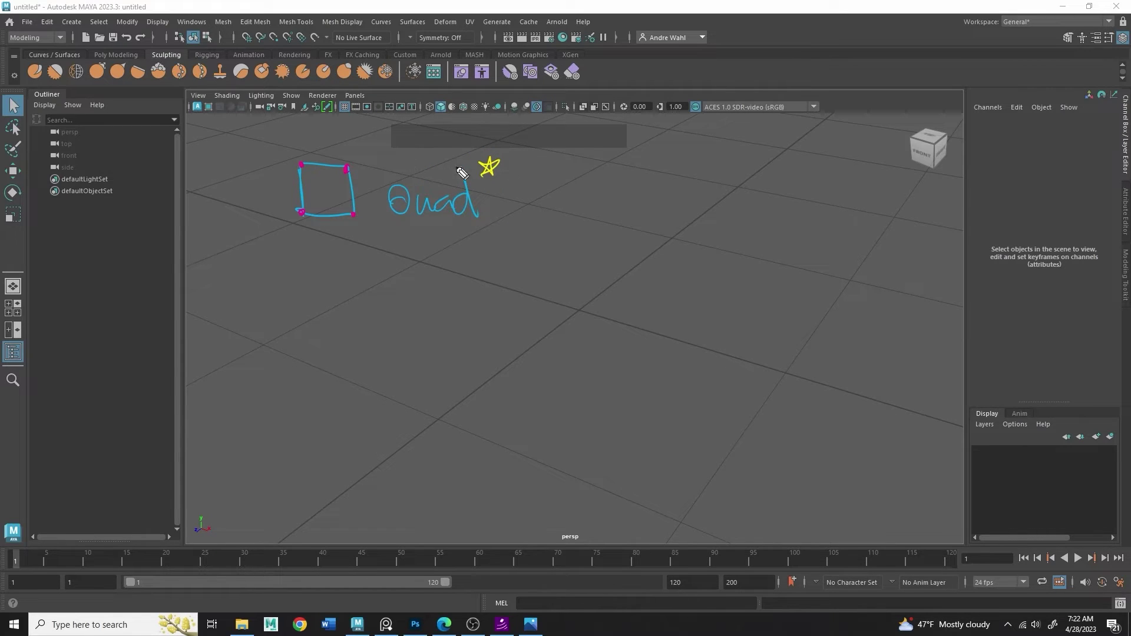
Write the yellow note "- Subdivision" under the Quad label and divide the sketched square into four with a cross.
{"action": "left_click_drag", "start_coordinate": [379, 239], "coordinate": [441, 249]}
{"action": "mouse_move", "coordinate": [443, 227]}
{"action": "left_mouse_down"}
{"action": "mouse_move", "coordinate": [447, 249]}
{"action": "mouse_move", "coordinate": [473, 232]}
{"action": "mouse_move", "coordinate": [587, 241]}
{"action": "left_mouse_up"}
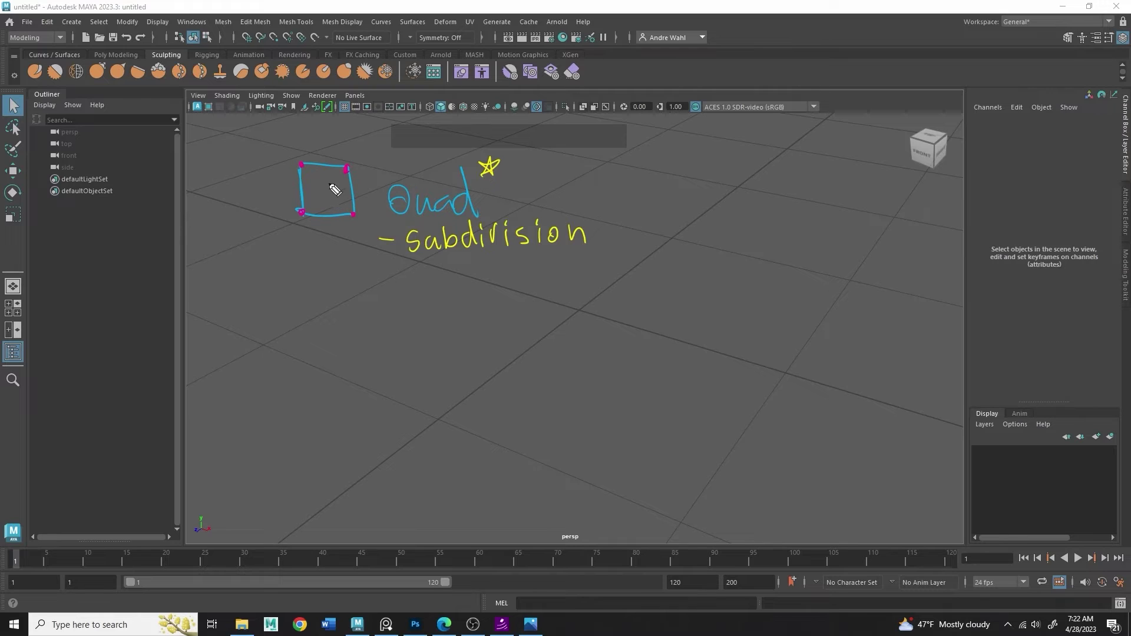
{"action": "mouse_move", "coordinate": [326, 166]}
{"action": "left_mouse_down"}
{"action": "mouse_move", "coordinate": [328, 208]}
{"action": "mouse_move", "coordinate": [333, 188]}
{"action": "mouse_move", "coordinate": [352, 187]}
{"action": "left_mouse_up"}
Sketch a magenta triangle below the square, label it "Tri" and add the blue note "- OK" beneath the label.
{"action": "mouse_move", "coordinate": [297, 322]}
{"action": "left_mouse_down"}
{"action": "mouse_move", "coordinate": [334, 273]}
{"action": "mouse_move", "coordinate": [298, 316]}
{"action": "left_mouse_up"}
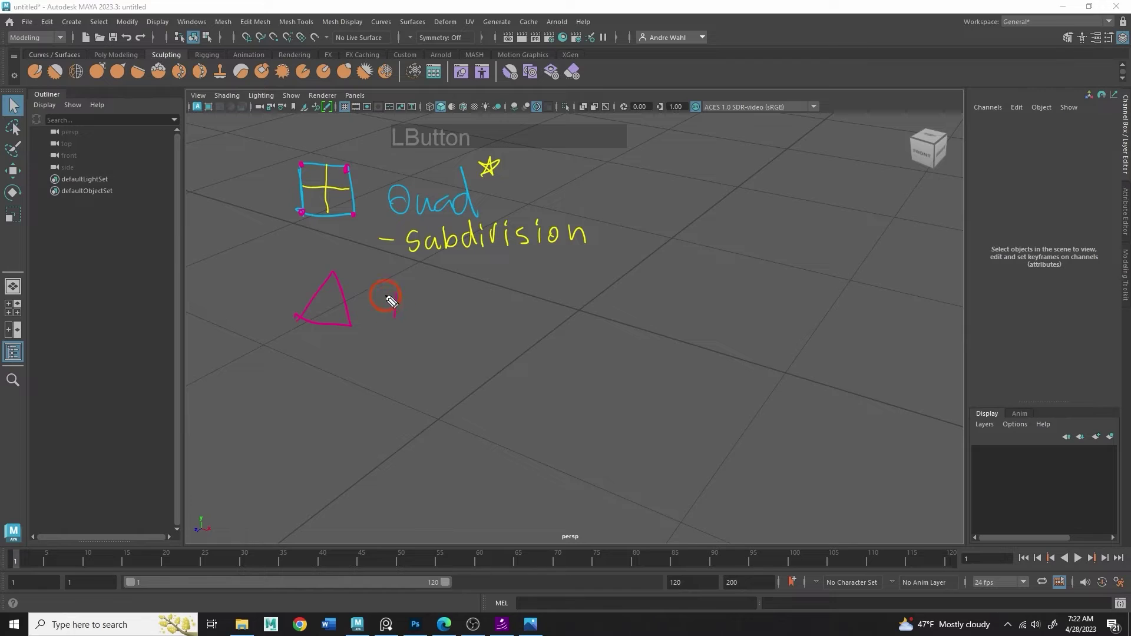
{"action": "left_click_drag", "start_coordinate": [385, 293], "coordinate": [413, 291]}
{"action": "left_click_drag", "start_coordinate": [400, 293], "coordinate": [395, 319]}
{"action": "left_click_drag", "start_coordinate": [410, 319], "coordinate": [433, 316]}
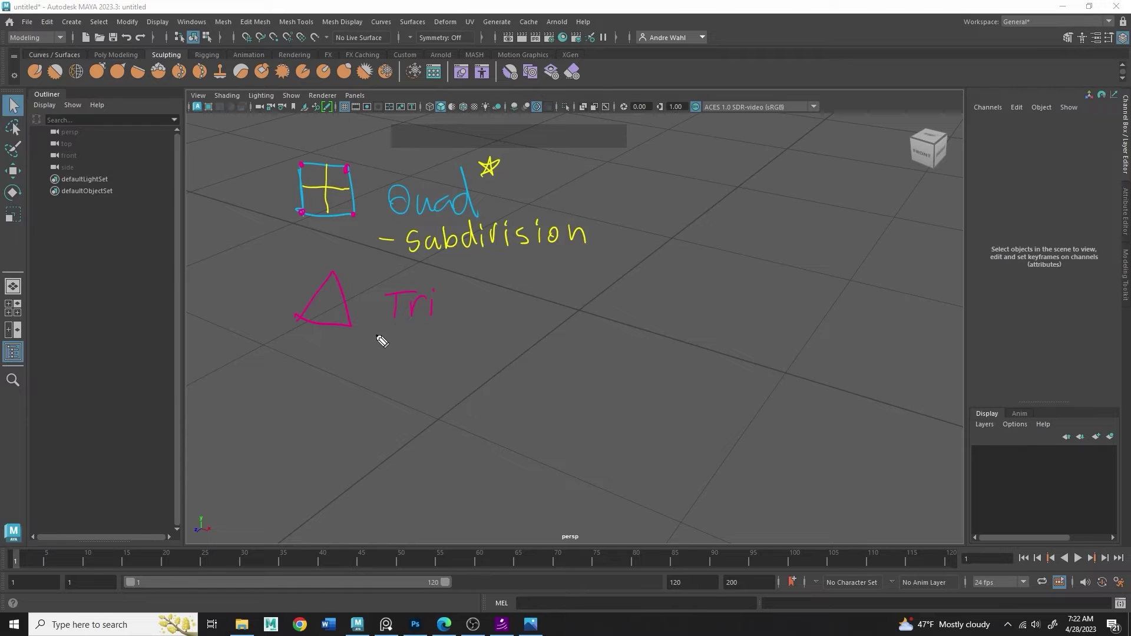
{"action": "left_click_drag", "start_coordinate": [376, 335], "coordinate": [393, 335]}
{"action": "mouse_move", "coordinate": [409, 325]}
{"action": "left_mouse_down"}
{"action": "mouse_move", "coordinate": [398, 344]}
{"action": "mouse_move", "coordinate": [409, 325]}
{"action": "left_mouse_up"}
{"action": "mouse_move", "coordinate": [422, 325]}
{"action": "left_mouse_down"}
{"action": "mouse_move", "coordinate": [421, 345]}
{"action": "mouse_move", "coordinate": [434, 337]}
{"action": "left_mouse_up"}
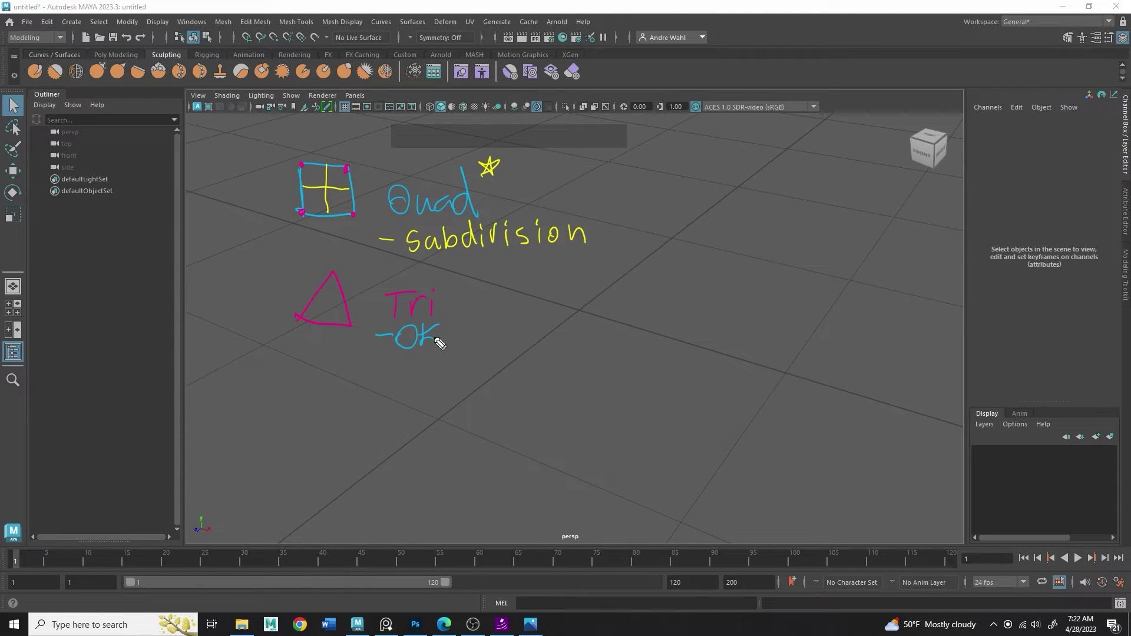
Sketch two blue squares beside the Tri label, each split into triangles by a magenta diagonal running in opposite directions.
{"action": "mouse_move", "coordinate": [498, 322]}
{"action": "left_mouse_down"}
{"action": "mouse_move", "coordinate": [498, 273]}
{"action": "mouse_move", "coordinate": [543, 289]}
{"action": "mouse_move", "coordinate": [505, 321]}
{"action": "left_mouse_up"}
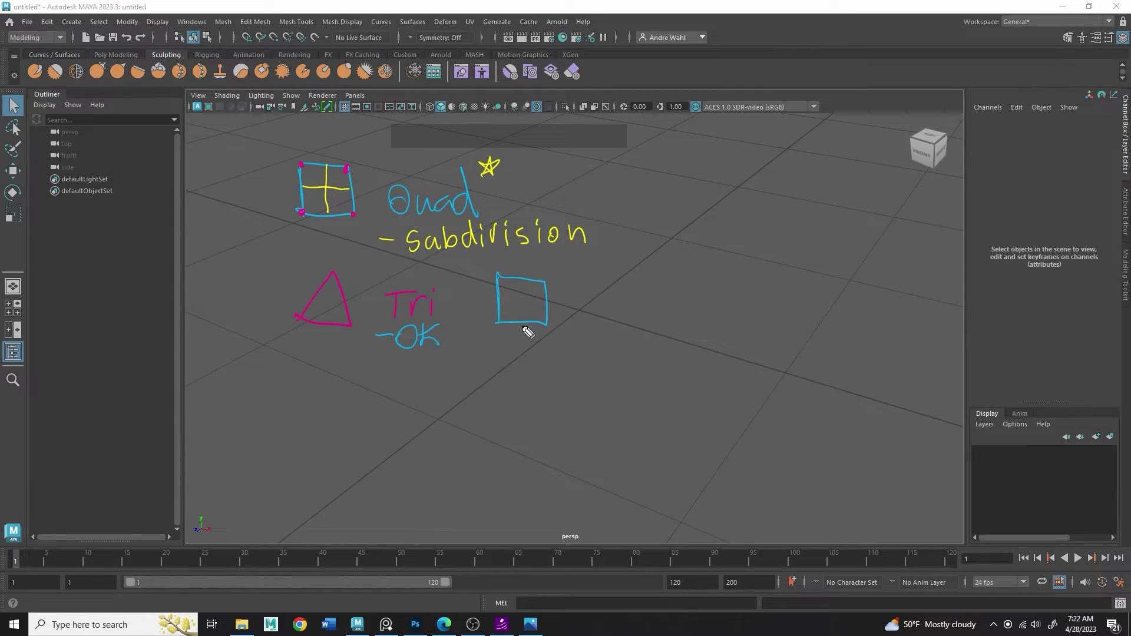
{"action": "left_click_drag", "start_coordinate": [505, 320], "coordinate": [550, 282]}
{"action": "mouse_move", "coordinate": [596, 279]}
{"action": "left_mouse_down"}
{"action": "mouse_move", "coordinate": [599, 327]}
{"action": "mouse_move", "coordinate": [656, 298]}
{"action": "mouse_move", "coordinate": [598, 324]}
{"action": "left_mouse_up"}
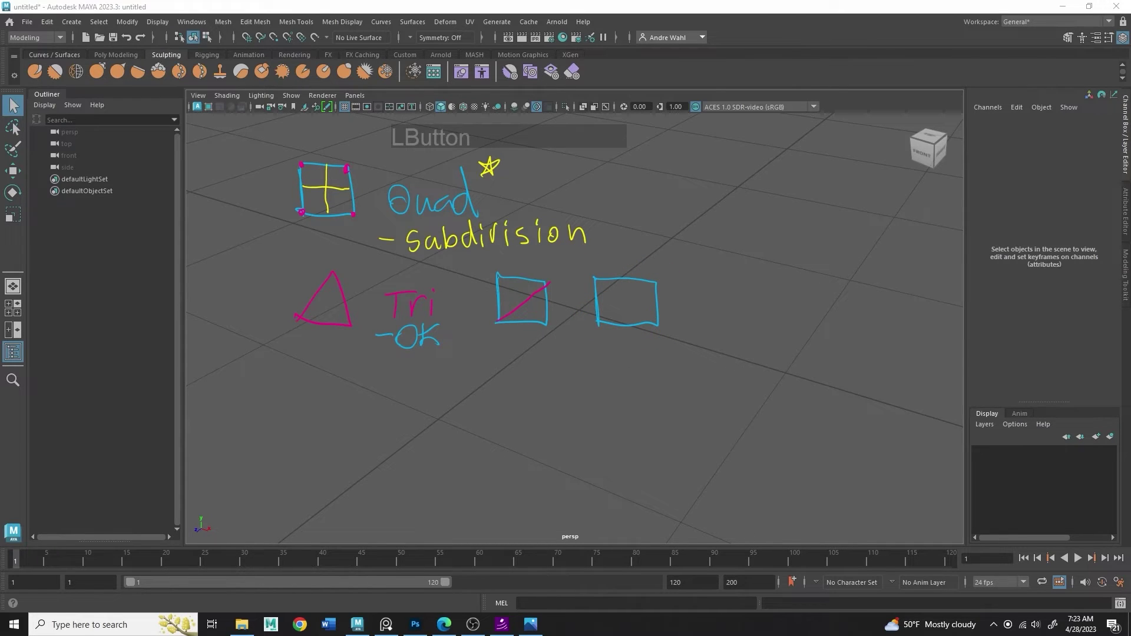
{"action": "left_click_drag", "start_coordinate": [596, 279], "coordinate": [652, 325]}
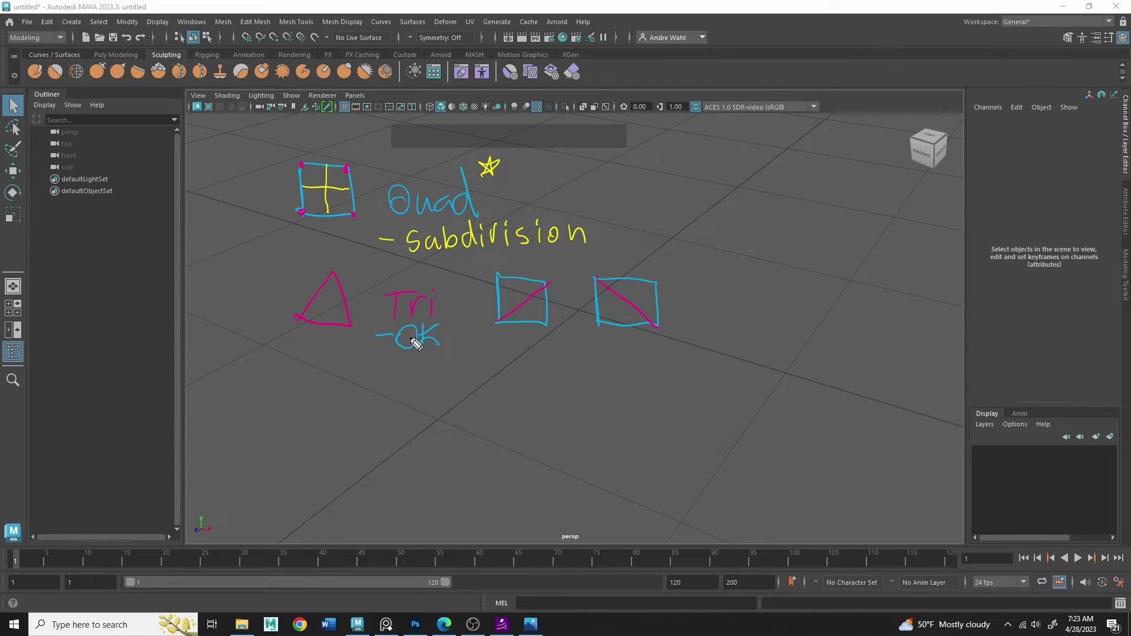
{"action": "left_click", "coordinate": [439, 343]}
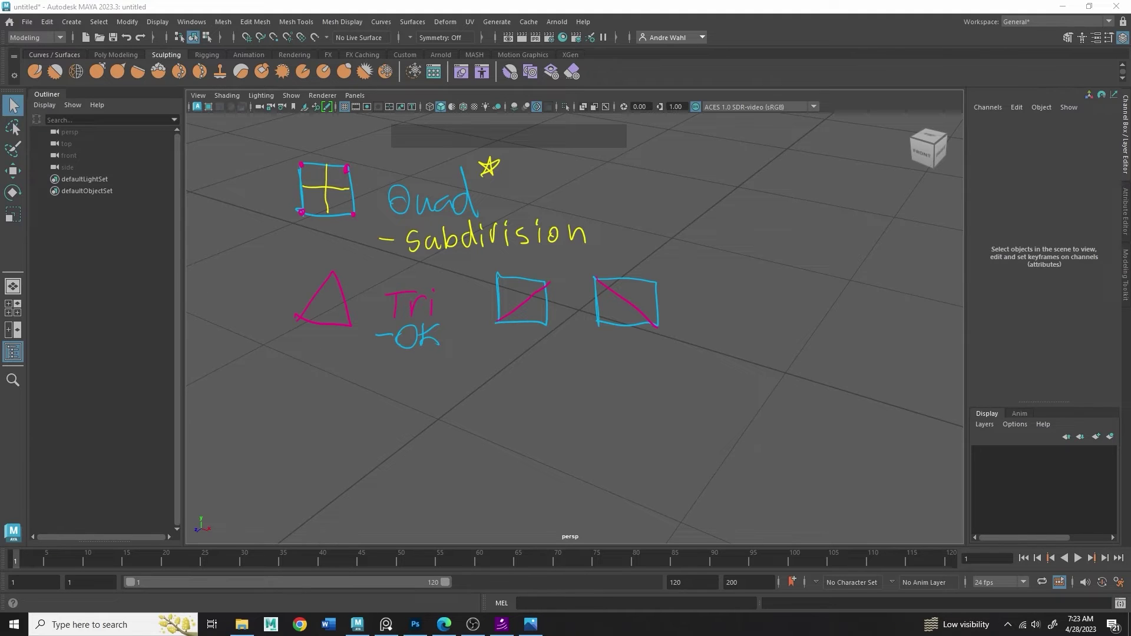
Mark the triangle's centre and edge midpoints in yellow and join them with blue lines to subdivide it.
{"action": "left_click", "coordinate": [327, 303]}
{"action": "right_click", "coordinate": [379, 363]}
{"action": "left_click_drag", "start_coordinate": [308, 297], "coordinate": [312, 301]}
{"action": "left_click", "coordinate": [321, 322]}
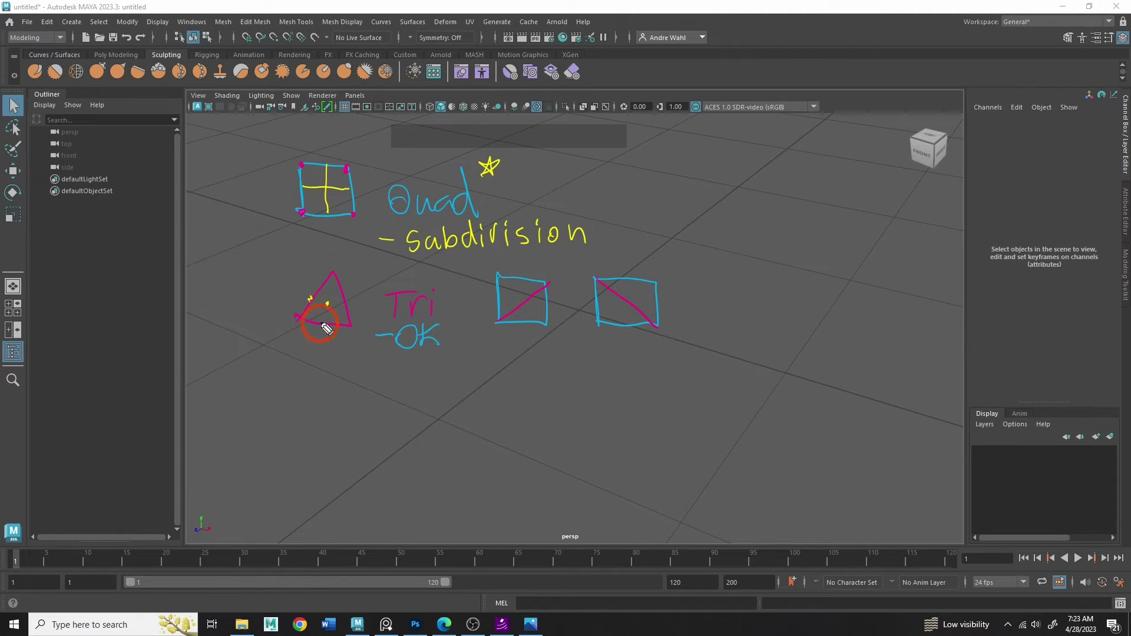
{"action": "left_click", "coordinate": [350, 312]}
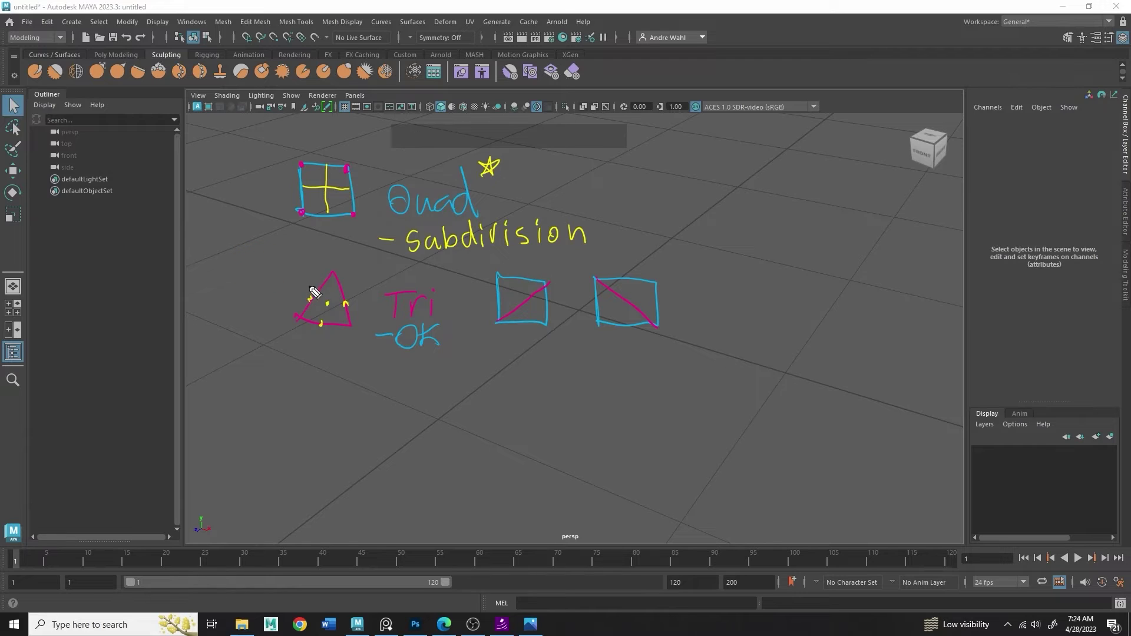
{"action": "left_click_drag", "start_coordinate": [309, 299], "coordinate": [348, 303]}
{"action": "left_click_drag", "start_coordinate": [326, 305], "coordinate": [318, 322]}
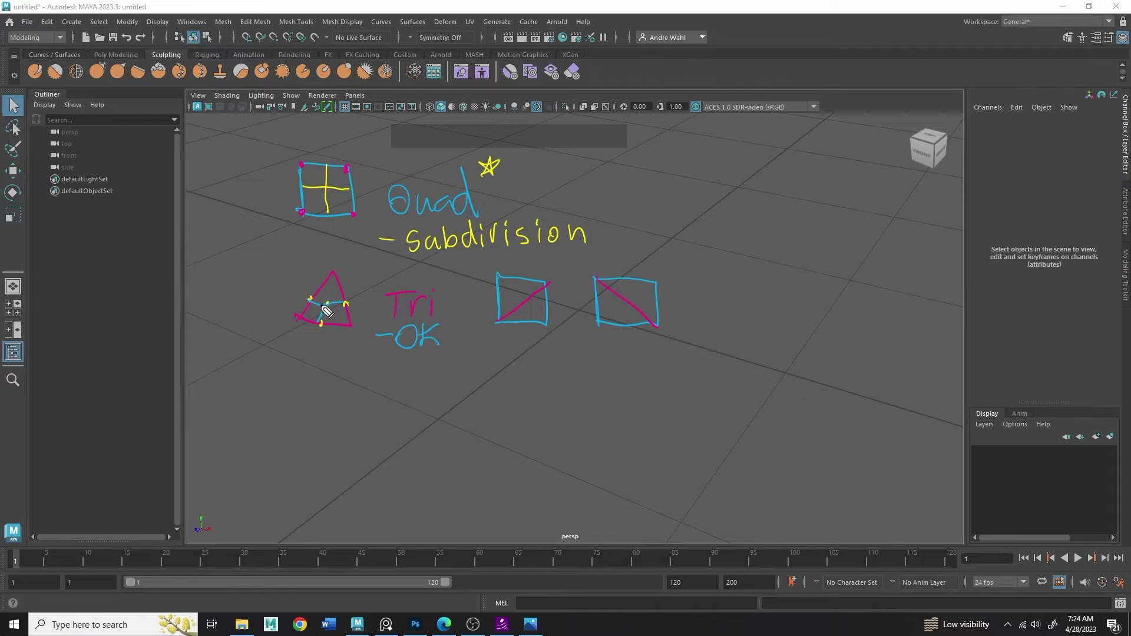
Sketch a small three-way junction under the triangle and write the magenta notes "- Flat OK" and "Curve Avoid" under Tri.
{"action": "mouse_move", "coordinate": [321, 358]}
{"action": "left_mouse_down"}
{"action": "mouse_move", "coordinate": [330, 350]}
{"action": "mouse_move", "coordinate": [337, 360]}
{"action": "left_mouse_up"}
{"action": "left_click", "coordinate": [340, 357]}
{"action": "mouse_move", "coordinate": [383, 372]}
{"action": "left_mouse_down"}
{"action": "mouse_move", "coordinate": [450, 353]}
{"action": "mouse_move", "coordinate": [470, 371]}
{"action": "left_mouse_up"}
{"action": "left_click_drag", "start_coordinate": [454, 356], "coordinate": [512, 354]}
{"action": "left_click_drag", "start_coordinate": [526, 346], "coordinate": [539, 368]}
{"action": "mouse_move", "coordinate": [430, 393]}
{"action": "left_mouse_down"}
{"action": "mouse_move", "coordinate": [460, 405]}
{"action": "mouse_move", "coordinate": [617, 383]}
{"action": "mouse_move", "coordinate": [623, 394]}
{"action": "left_mouse_up"}
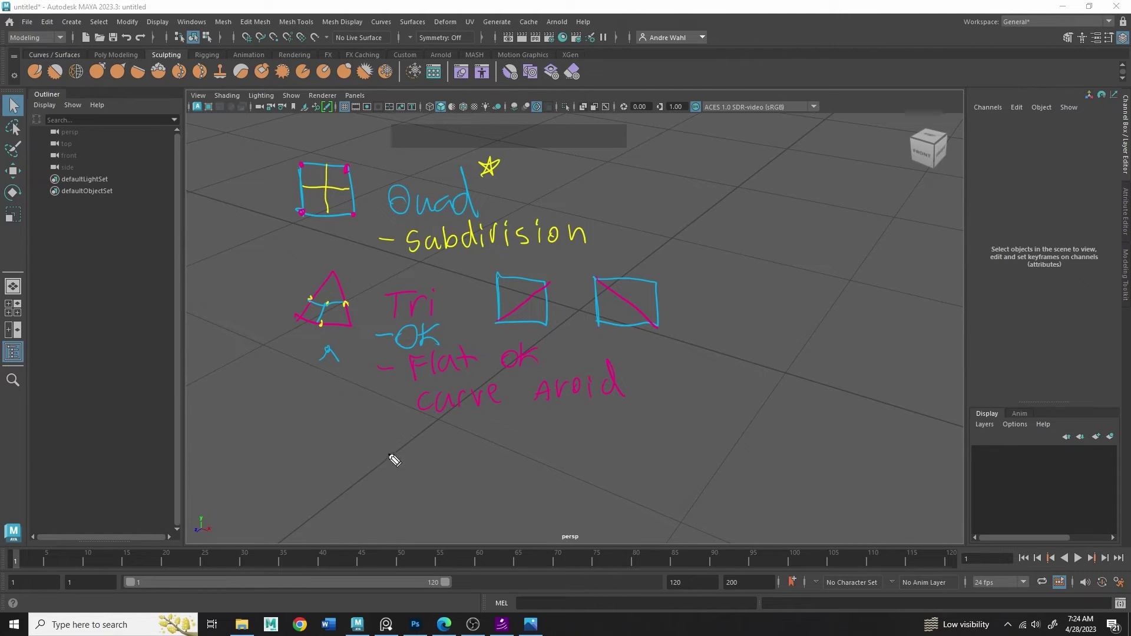
Write "Ngon - more than 4 sides" in yellow below the Tri notes and sketch a pentagon with marked corners beside it.
{"action": "mouse_move", "coordinate": [383, 462]}
{"action": "left_mouse_down"}
{"action": "mouse_move", "coordinate": [415, 433]}
{"action": "mouse_move", "coordinate": [427, 447]}
{"action": "mouse_move", "coordinate": [465, 441]}
{"action": "mouse_move", "coordinate": [485, 454]}
{"action": "left_mouse_up"}
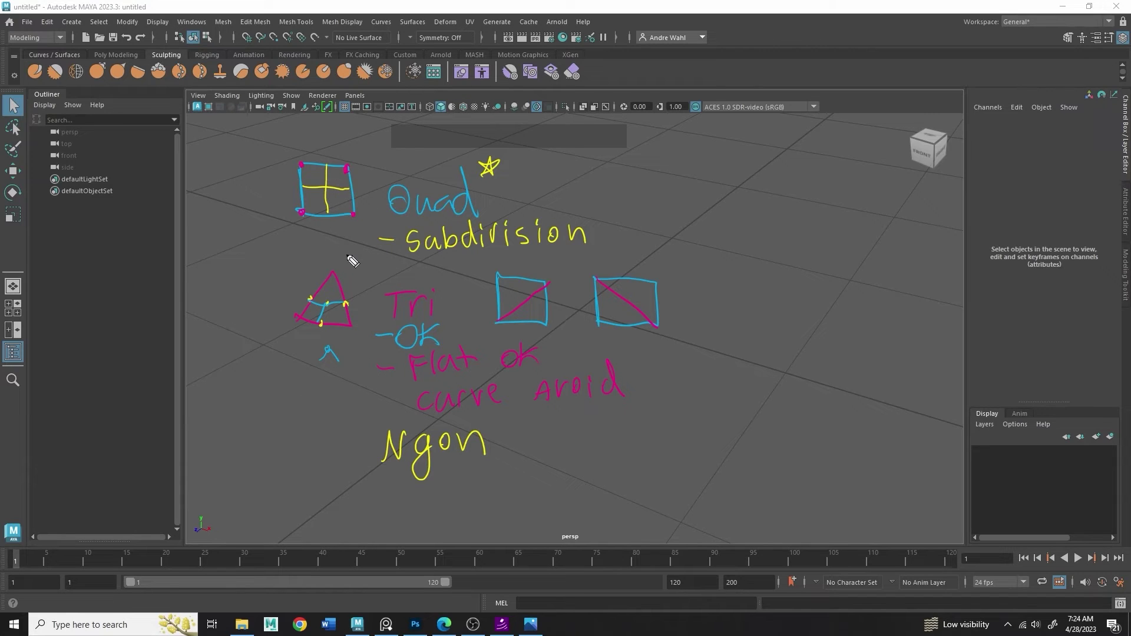
{"action": "mouse_move", "coordinate": [318, 407]}
{"action": "left_mouse_down"}
{"action": "mouse_move", "coordinate": [339, 432]}
{"action": "mouse_move", "coordinate": [327, 453]}
{"action": "mouse_move", "coordinate": [304, 447]}
{"action": "mouse_move", "coordinate": [301, 432]}
{"action": "left_mouse_up"}
{"action": "mouse_move", "coordinate": [302, 430]}
{"action": "left_mouse_down"}
{"action": "mouse_move", "coordinate": [327, 409]}
{"action": "mouse_move", "coordinate": [328, 449]}
{"action": "mouse_move", "coordinate": [309, 439]}
{"action": "left_mouse_up"}
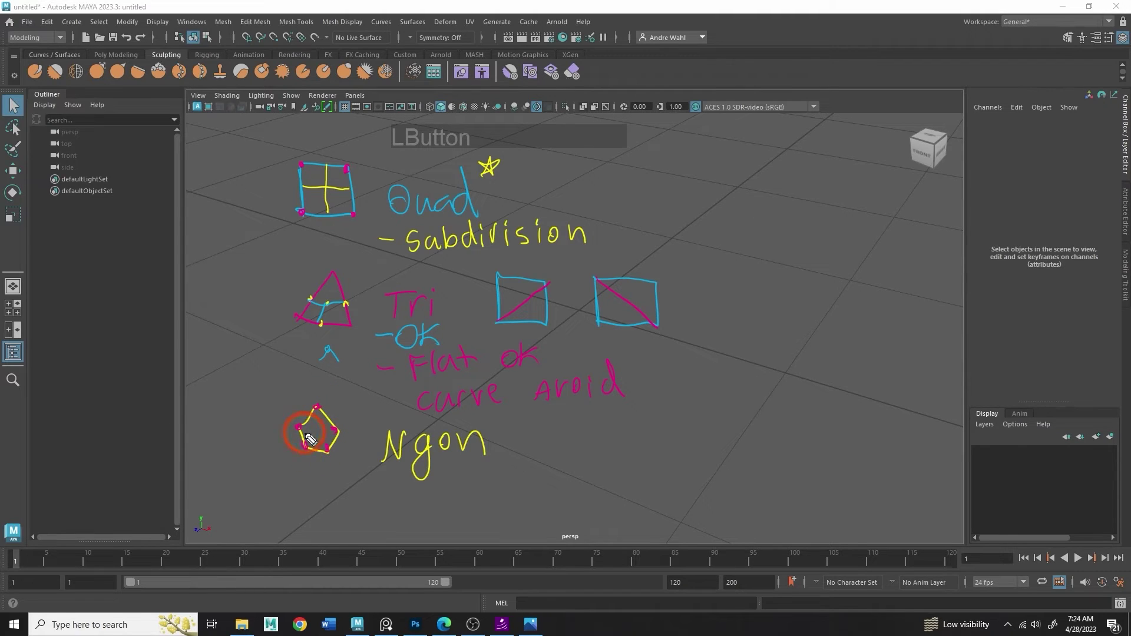
{"action": "mouse_move", "coordinate": [477, 436]}
{"action": "left_mouse_down"}
{"action": "mouse_move", "coordinate": [505, 449]}
{"action": "mouse_move", "coordinate": [598, 434]}
{"action": "mouse_move", "coordinate": [685, 444]}
{"action": "mouse_move", "coordinate": [739, 419]}
{"action": "mouse_move", "coordinate": [830, 422]}
{"action": "mouse_move", "coordinate": [832, 432]}
{"action": "left_mouse_up"}
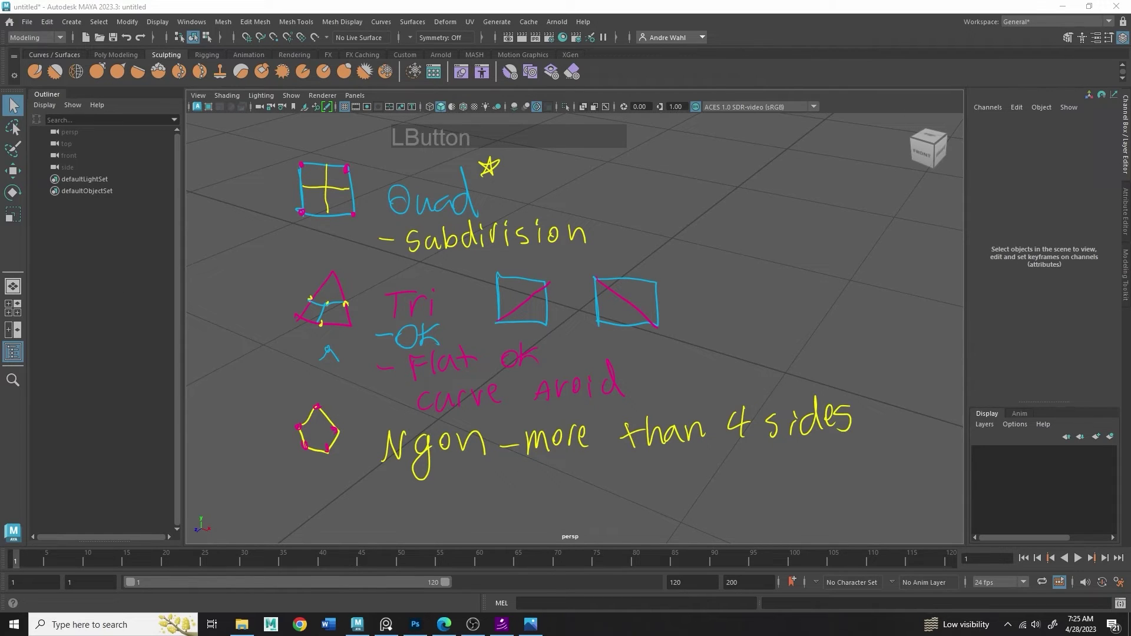
Add the blue bullet note "Built of triangles" under the Ngon heading.
{"action": "left_click", "coordinate": [377, 498]}
{"action": "left_click_drag", "start_coordinate": [391, 483], "coordinate": [394, 503]}
{"action": "mouse_move", "coordinate": [391, 482]}
{"action": "left_mouse_down"}
{"action": "mouse_move", "coordinate": [401, 500]}
{"action": "mouse_move", "coordinate": [445, 500]}
{"action": "left_mouse_up"}
{"action": "left_click_drag", "start_coordinate": [454, 476], "coordinate": [456, 501]}
{"action": "mouse_move", "coordinate": [448, 486]}
{"action": "left_mouse_down"}
{"action": "mouse_move", "coordinate": [493, 483]}
{"action": "mouse_move", "coordinate": [507, 502]}
{"action": "mouse_move", "coordinate": [606, 482]}
{"action": "mouse_move", "coordinate": [616, 513]}
{"action": "mouse_move", "coordinate": [666, 487]}
{"action": "left_mouse_up"}
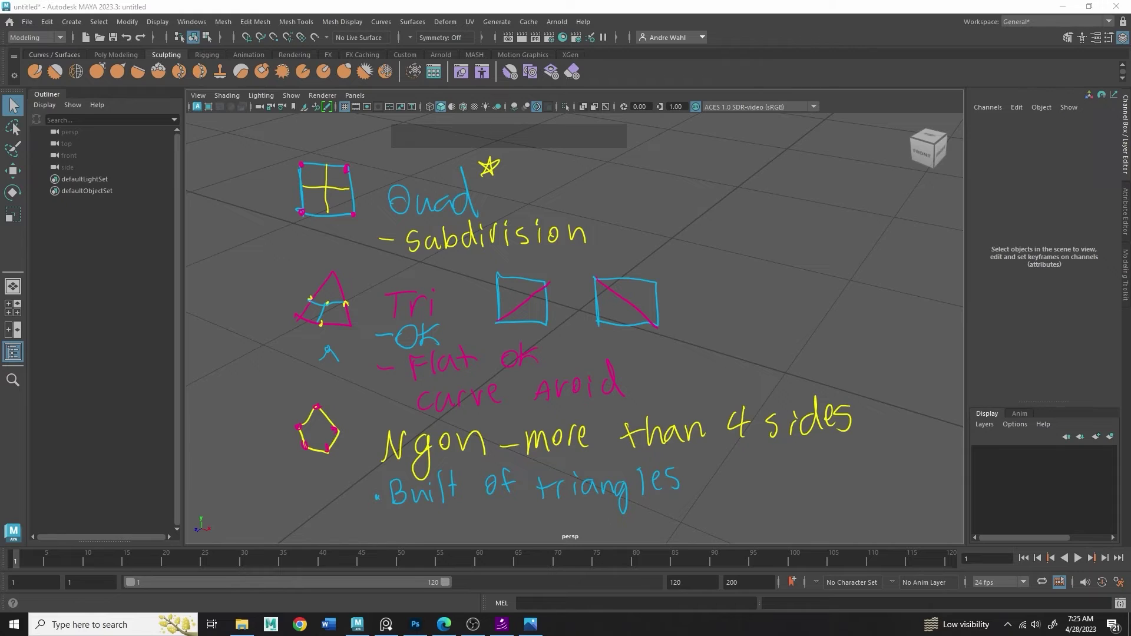
Sketch two small magenta pentagons after the triangles note and split each into triangles with differently oriented blue lines.
{"action": "mouse_move", "coordinate": [724, 452]}
{"action": "left_mouse_down"}
{"action": "mouse_move", "coordinate": [719, 483]}
{"action": "mouse_move", "coordinate": [739, 484]}
{"action": "mouse_move", "coordinate": [735, 456]}
{"action": "mouse_move", "coordinate": [795, 487]}
{"action": "mouse_move", "coordinate": [801, 471]}
{"action": "mouse_move", "coordinate": [784, 453]}
{"action": "left_mouse_up"}
{"action": "left_click", "coordinate": [661, 424]}
{"action": "mouse_move", "coordinate": [714, 463]}
{"action": "left_mouse_down"}
{"action": "mouse_move", "coordinate": [739, 472]}
{"action": "mouse_move", "coordinate": [713, 479]}
{"action": "left_mouse_up"}
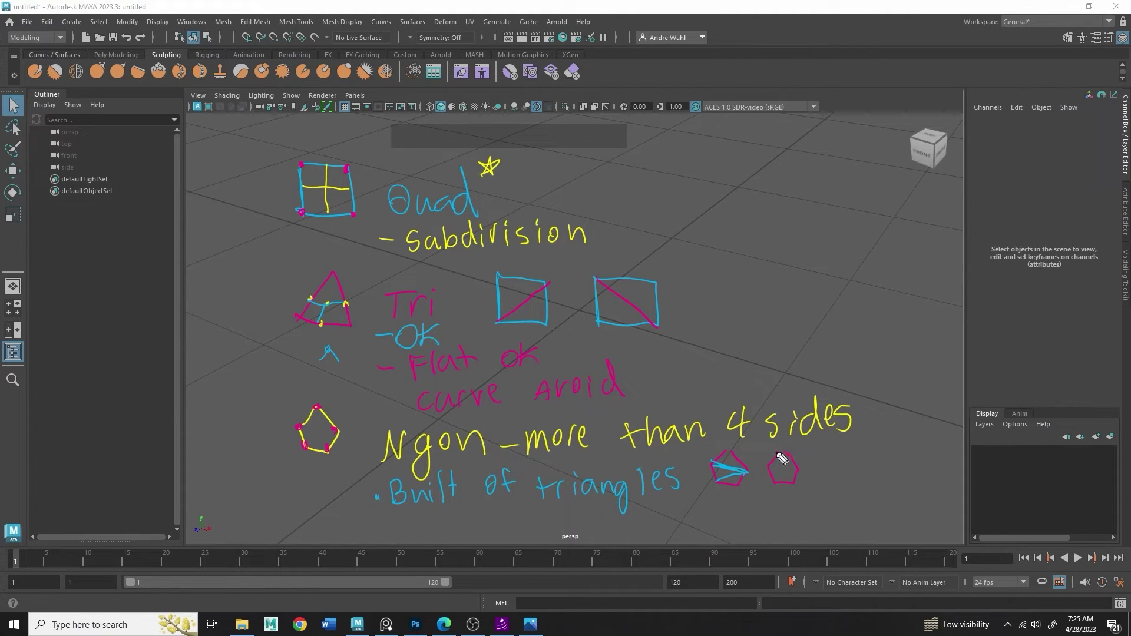
{"action": "mouse_move", "coordinate": [776, 454]}
{"action": "left_mouse_down"}
{"action": "mouse_move", "coordinate": [792, 484]}
{"action": "mouse_move", "coordinate": [780, 455]}
{"action": "mouse_move", "coordinate": [771, 484]}
{"action": "left_mouse_up"}
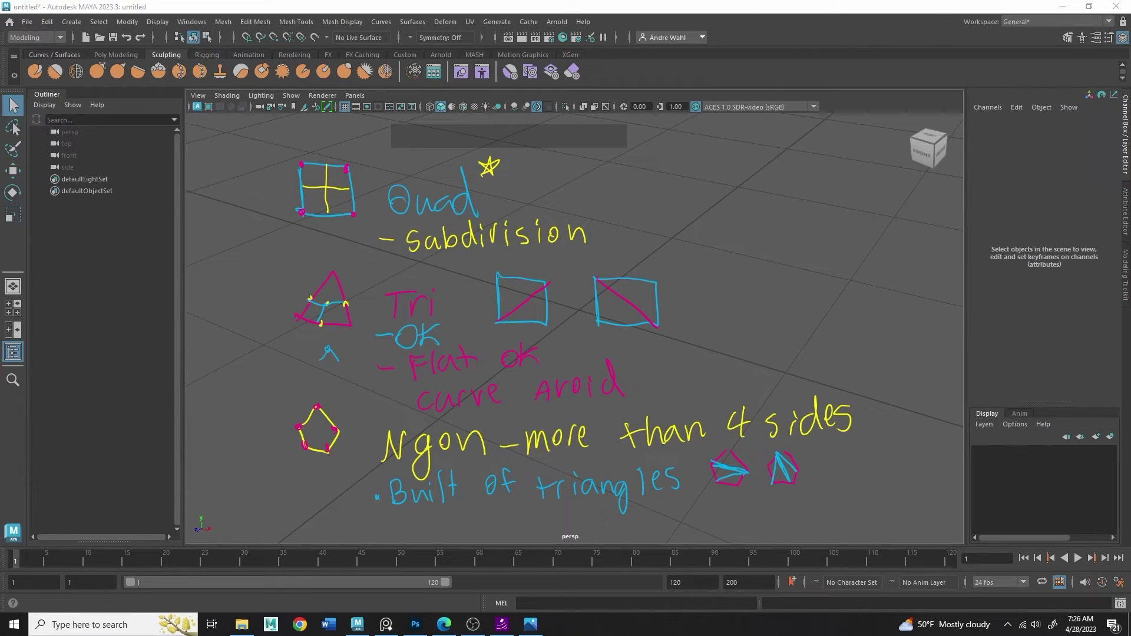
Clear the annotations and create a polygon cylinder, framing it from above to show its cap.
{"action": "left_click", "coordinate": [566, 318]}
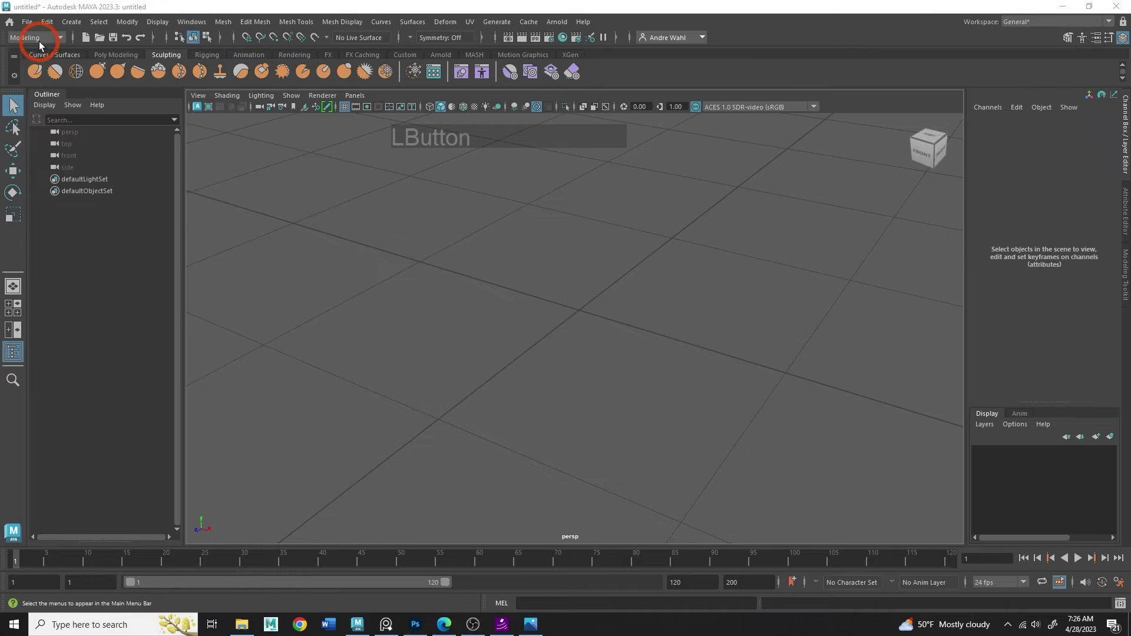
{"action": "left_click", "coordinate": [71, 22]}
{"action": "mouse_move", "coordinate": [105, 69]}
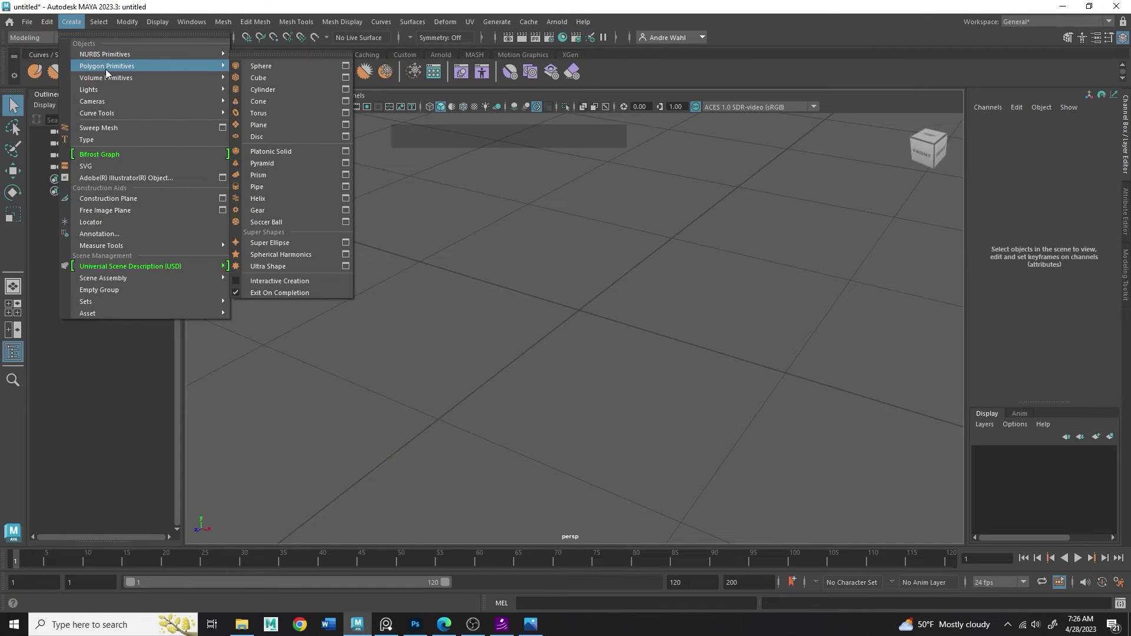
{"action": "left_click", "coordinate": [309, 90]}
{"action": "right_click_drag", "start_coordinate": [653, 267], "coordinate": [381, 234], "text": "alt"}
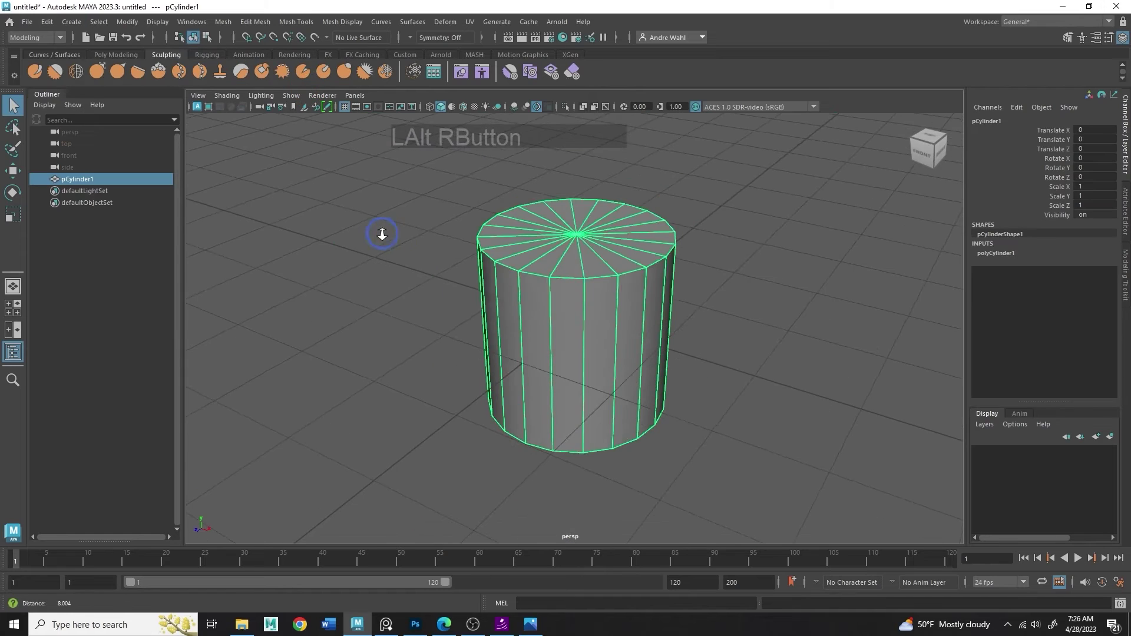
{"action": "left_click_drag", "start_coordinate": [381, 235], "coordinate": [429, 300], "text": "alt"}
{"action": "right_click_drag", "start_coordinate": [429, 300], "coordinate": [525, 308], "text": "alt"}
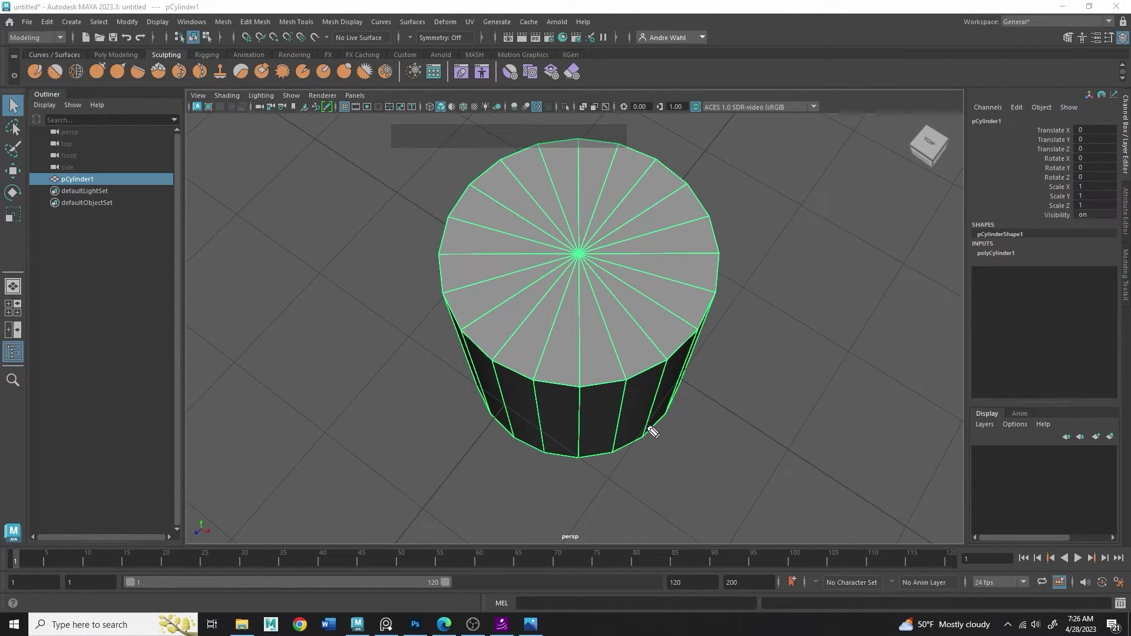
Annotate the cylinder's side faces with an arrow, "Quads" and a star, and its cap faces with an arrow and "Tri ?".
{"action": "mouse_move", "coordinate": [651, 429]}
{"action": "left_mouse_down"}
{"action": "mouse_move", "coordinate": [733, 443]}
{"action": "mouse_move", "coordinate": [775, 424]}
{"action": "mouse_move", "coordinate": [800, 390]}
{"action": "left_mouse_up"}
{"action": "mouse_move", "coordinate": [833, 375]}
{"action": "left_mouse_down"}
{"action": "mouse_move", "coordinate": [836, 355]}
{"action": "mouse_move", "coordinate": [851, 355]}
{"action": "mouse_move", "coordinate": [820, 365]}
{"action": "mouse_move", "coordinate": [857, 360]}
{"action": "left_mouse_up"}
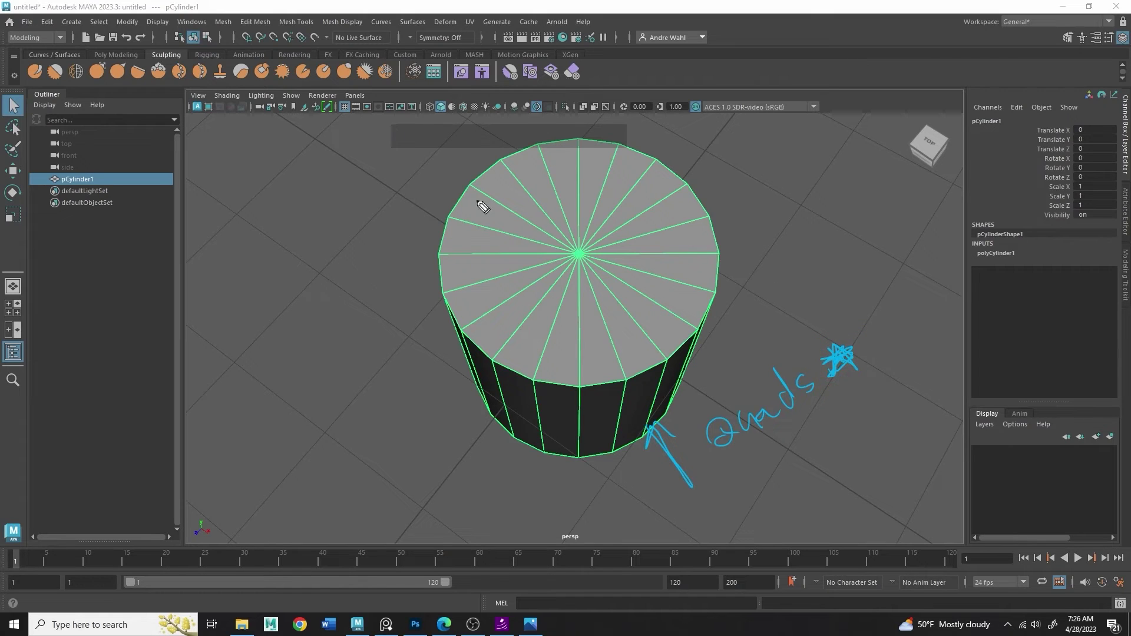
{"action": "mouse_move", "coordinate": [432, 193]}
{"action": "left_mouse_down"}
{"action": "mouse_move", "coordinate": [471, 245]}
{"action": "mouse_move", "coordinate": [474, 228]}
{"action": "left_mouse_up"}
{"action": "mouse_move", "coordinate": [378, 202]}
{"action": "left_mouse_down"}
{"action": "mouse_move", "coordinate": [360, 216]}
{"action": "mouse_move", "coordinate": [404, 182]}
{"action": "mouse_move", "coordinate": [391, 197]}
{"action": "left_mouse_up"}
{"action": "left_click_drag", "start_coordinate": [357, 266], "coordinate": [394, 293]}
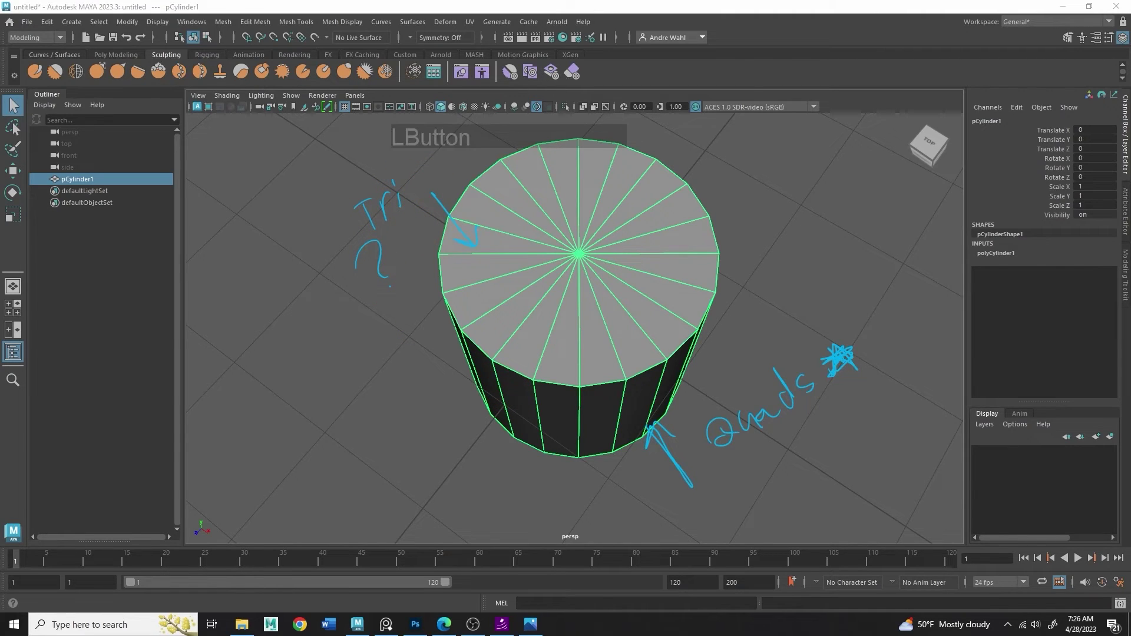
Clear the annotations, display the cylinder in smooth mesh preview and examine its surface and cap both deselected and selected.
{"action": "left_click", "coordinate": [597, 310]}
{"action": "key", "text": "3"}
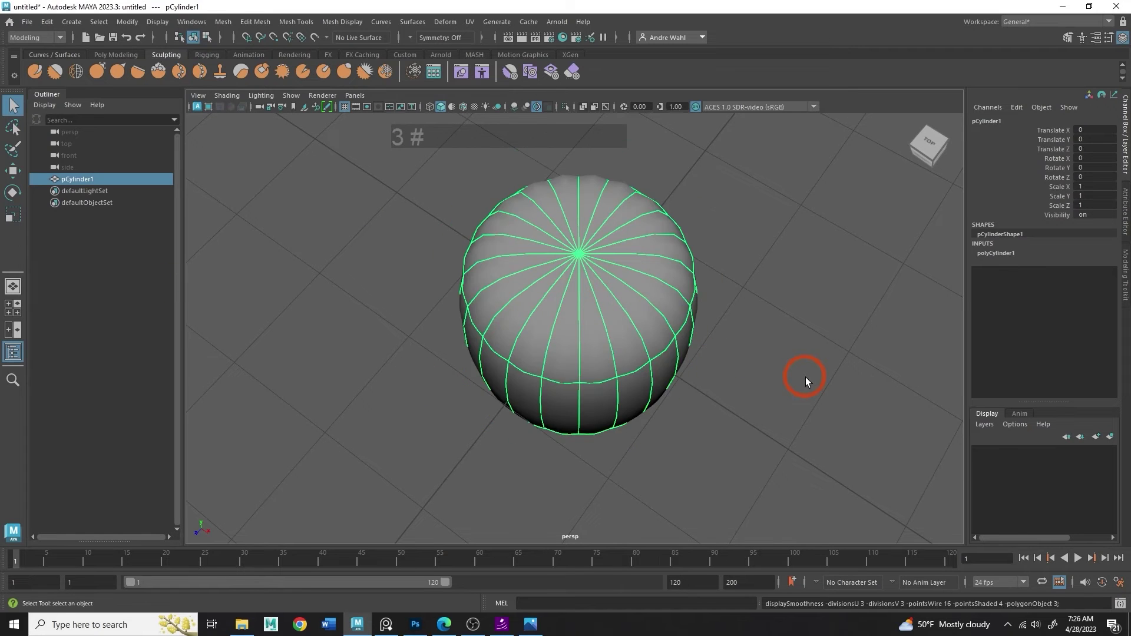
{"action": "left_click_drag", "start_coordinate": [803, 379], "coordinate": [810, 354], "text": "alt"}
{"action": "left_click", "coordinate": [775, 351]}
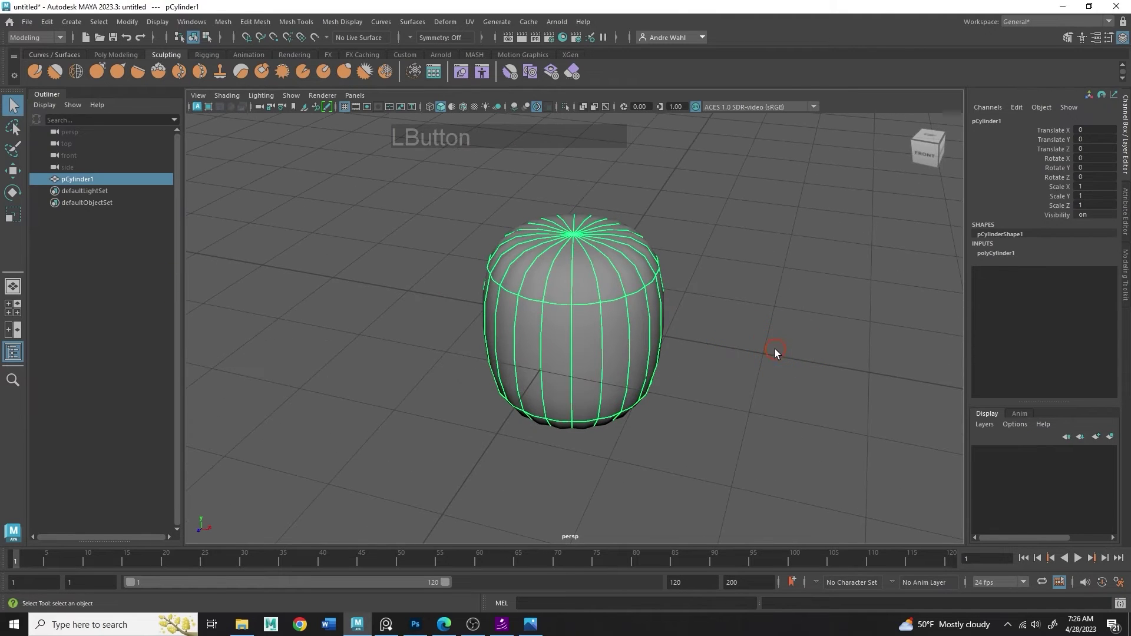
{"action": "mouse_move", "coordinate": [760, 404]}
{"action": "left_mouse_down", "text": "alt"}
{"action": "mouse_move", "coordinate": [695, 336]}
{"action": "mouse_move", "coordinate": [730, 324]}
{"action": "mouse_move", "coordinate": [756, 386]}
{"action": "left_mouse_up", "text": "alt"}
{"action": "right_click_drag", "start_coordinate": [756, 386], "coordinate": [628, 353], "text": "alt"}
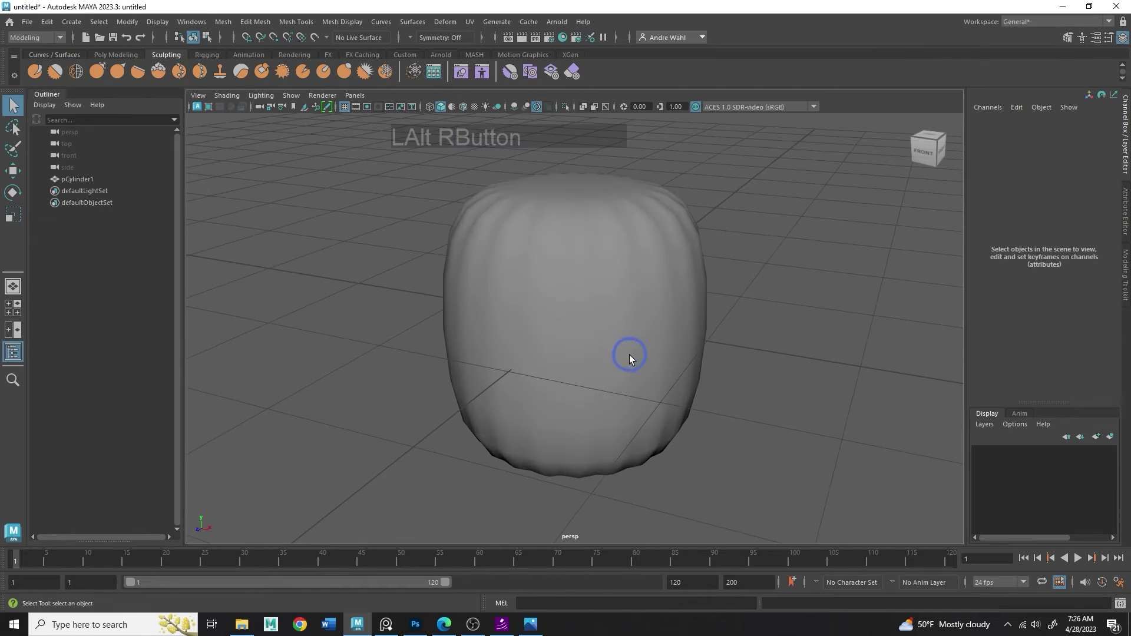
{"action": "middle_click_drag", "start_coordinate": [628, 354], "coordinate": [560, 366], "text": "alt"}
{"action": "left_click", "coordinate": [535, 391]}
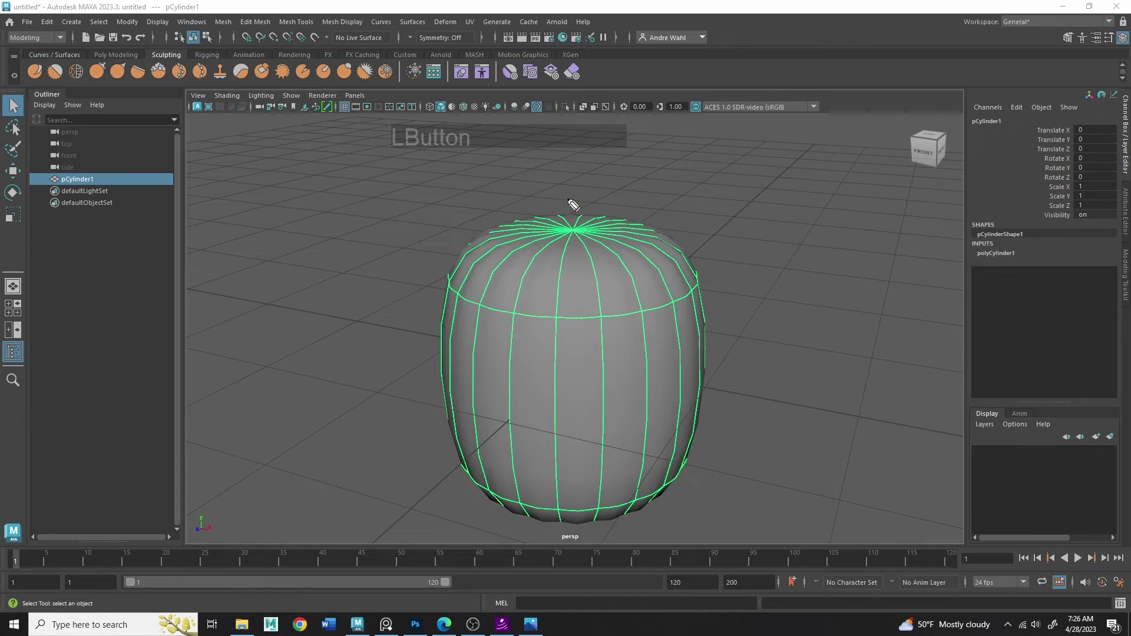
Annotate the cap's centre with an arrow labelled "pole" and sketch converging edges beside it, also labelled "pole".
{"action": "mouse_move", "coordinate": [616, 171]}
{"action": "left_mouse_down"}
{"action": "mouse_move", "coordinate": [592, 209]}
{"action": "mouse_move", "coordinate": [687, 148]}
{"action": "mouse_move", "coordinate": [780, 188]}
{"action": "left_mouse_up"}
{"action": "left_click_drag", "start_coordinate": [823, 161], "coordinate": [780, 186]}
{"action": "left_click_drag", "start_coordinate": [780, 191], "coordinate": [789, 232]}
{"action": "left_click_drag", "start_coordinate": [830, 197], "coordinate": [882, 187]}
{"action": "left_click_drag", "start_coordinate": [753, 215], "coordinate": [771, 188]}
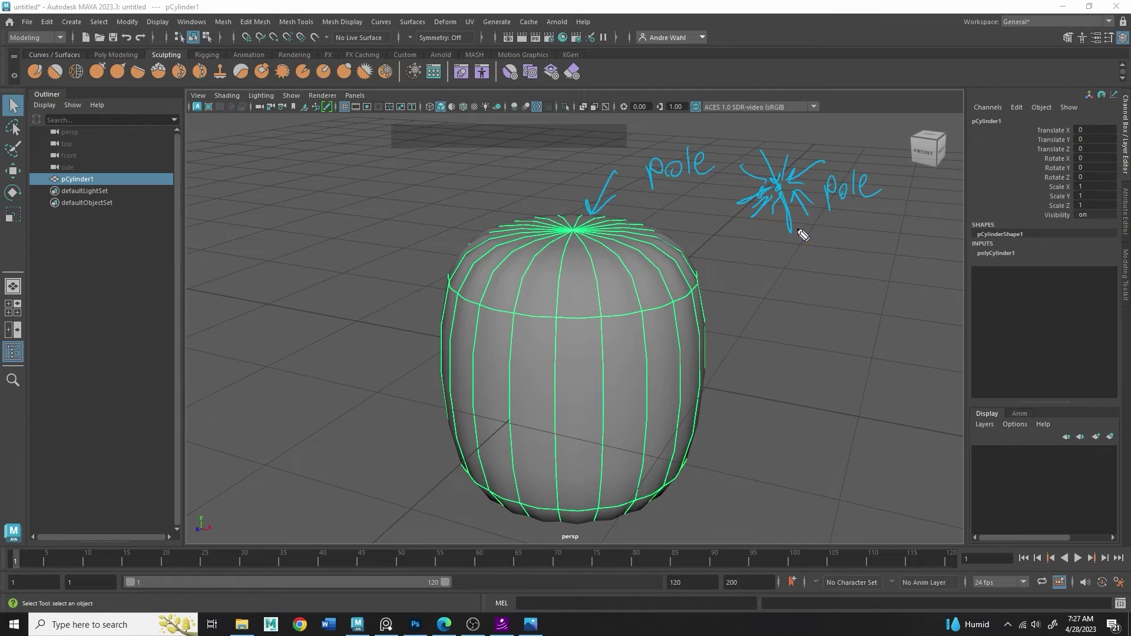
Clear the annotations and enable Display Subdivisions in the cylinder shape's smooth mesh attributes.
{"action": "left_click", "coordinate": [111, 253]}
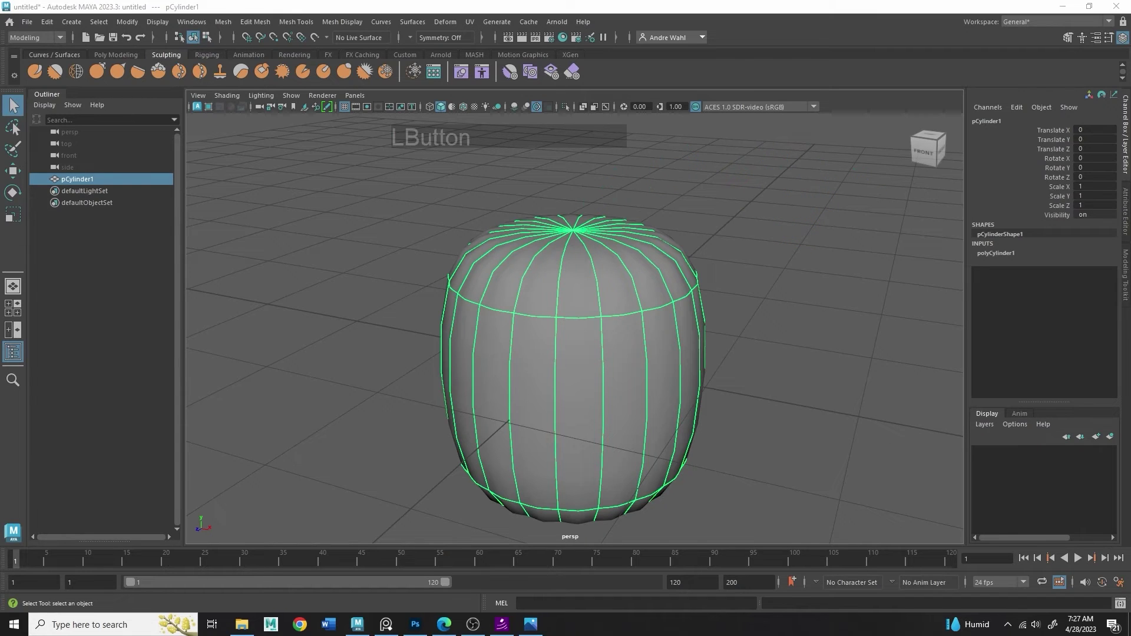
{"action": "left_click", "coordinate": [111, 145]}
{"action": "left_click", "coordinate": [558, 273]}
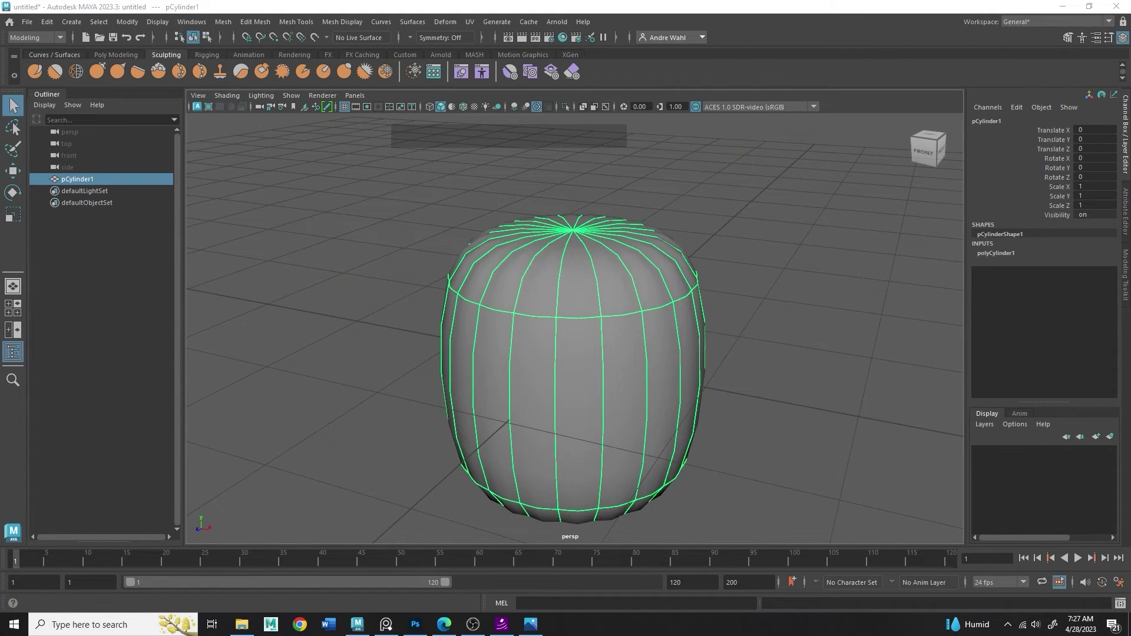
{"action": "mouse_move", "coordinate": [1082, 54]}
{"action": "left_mouse_down"}
{"action": "mouse_move", "coordinate": [1094, 26]}
{"action": "mouse_move", "coordinate": [1081, 45]}
{"action": "left_mouse_up"}
{"action": "left_click", "coordinate": [1082, 47]}
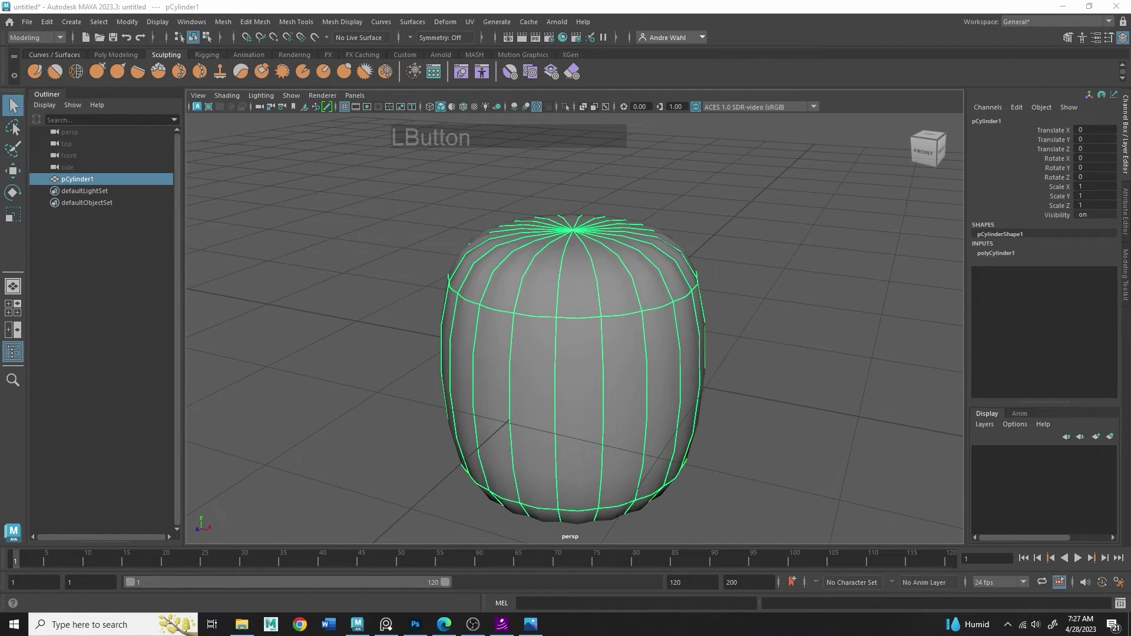
{"action": "left_click", "coordinate": [1106, 35]}
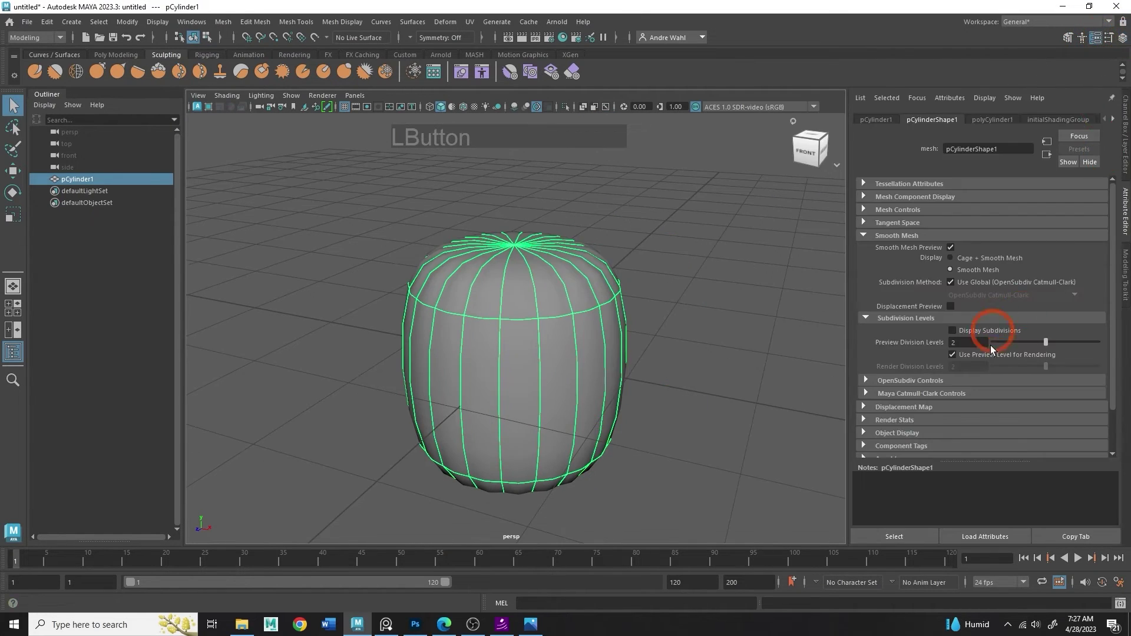
{"action": "left_click", "coordinate": [958, 331]}
Inspect the subdivided cap from above and set the cylinder's Preview Division Levels to 1.
{"action": "left_click_drag", "start_coordinate": [665, 253], "coordinate": [669, 346], "text": "alt"}
{"action": "right_click_drag", "start_coordinate": [669, 346], "coordinate": [798, 345], "text": "alt"}
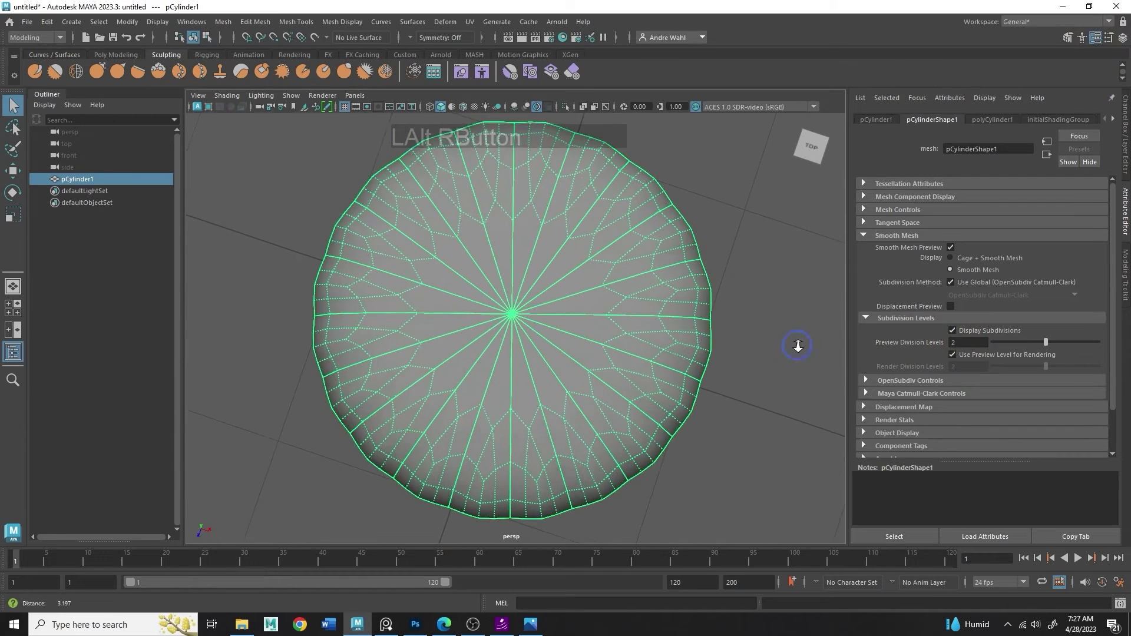
{"action": "left_click_drag", "start_coordinate": [797, 345], "coordinate": [591, 301], "text": "alt"}
{"action": "middle_click_drag", "start_coordinate": [591, 301], "coordinate": [599, 290], "text": "alt"}
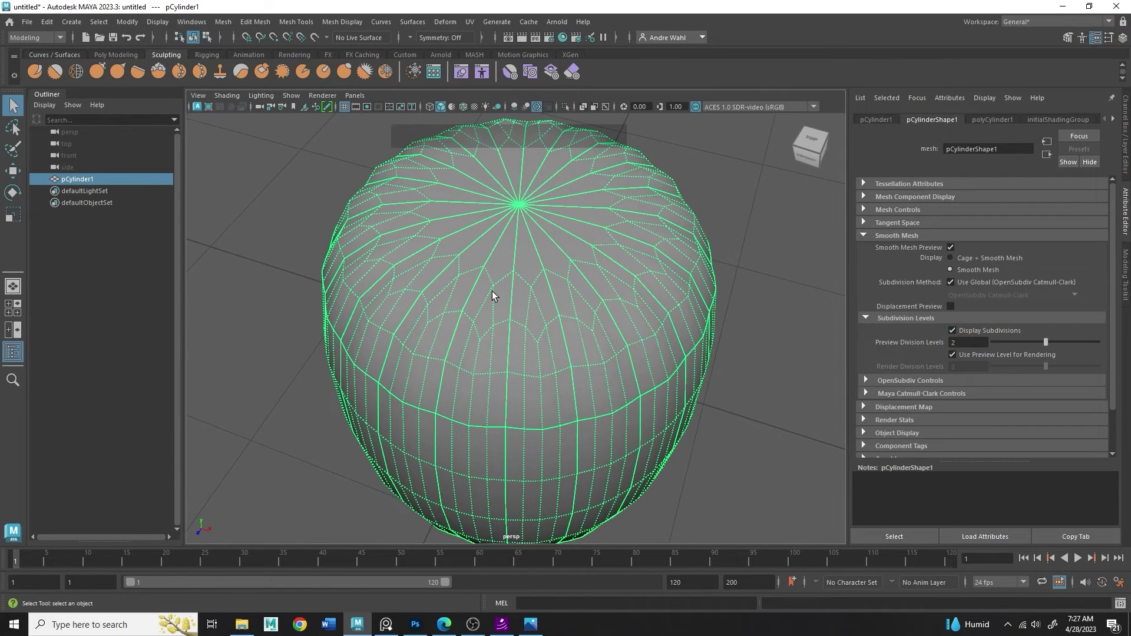
{"action": "left_click_drag", "start_coordinate": [1044, 344], "coordinate": [1018, 345]}
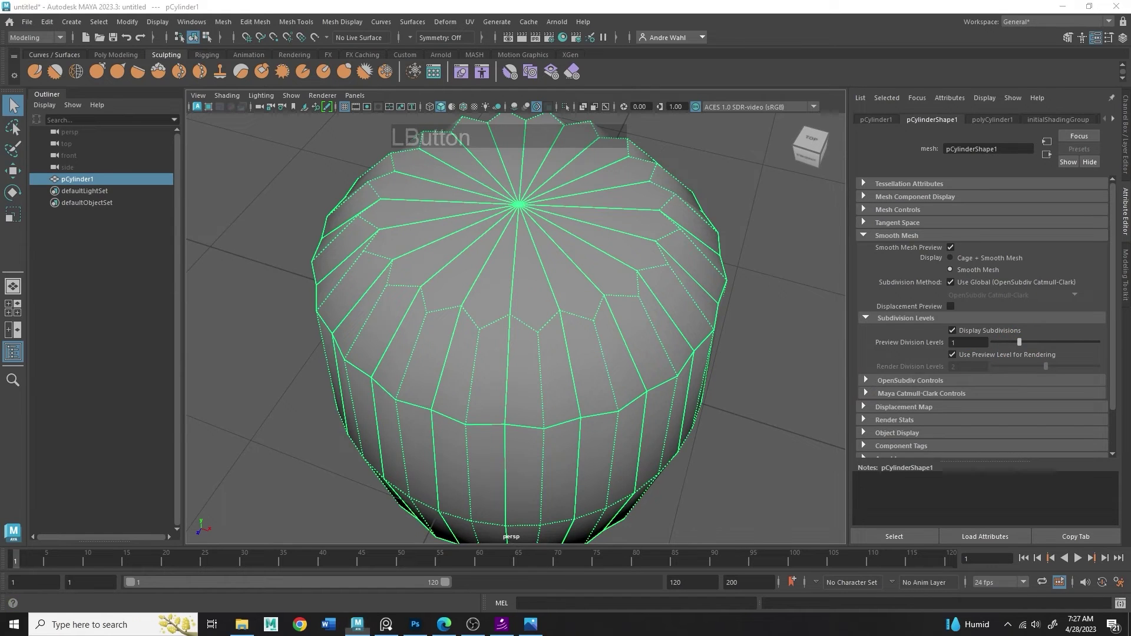
Outline one triangular cap face in pink, from the cylinder's rim up to the central pole.
{"action": "left_click", "coordinate": [374, 345]}
{"action": "left_click_drag", "start_coordinate": [430, 410], "coordinate": [504, 424]}
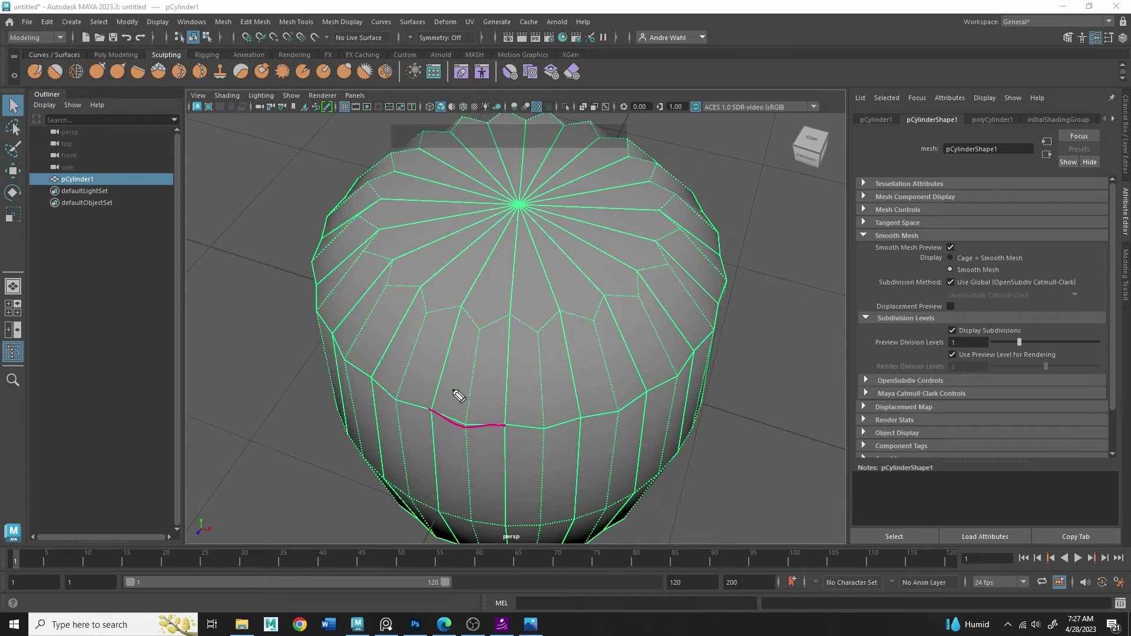
{"action": "left_click_drag", "start_coordinate": [430, 408], "coordinate": [457, 318]}
{"action": "left_click", "coordinate": [443, 377]}
{"action": "left_click", "coordinate": [67, 208]}
{"action": "left_click", "coordinate": [202, 457]}
{"action": "left_click_drag", "start_coordinate": [504, 326], "coordinate": [442, 301]}
{"action": "mouse_move", "coordinate": [430, 407]}
{"action": "left_mouse_down"}
{"action": "mouse_move", "coordinate": [517, 204]}
{"action": "mouse_move", "coordinate": [500, 281]}
{"action": "mouse_move", "coordinate": [495, 437]}
{"action": "left_mouse_up"}
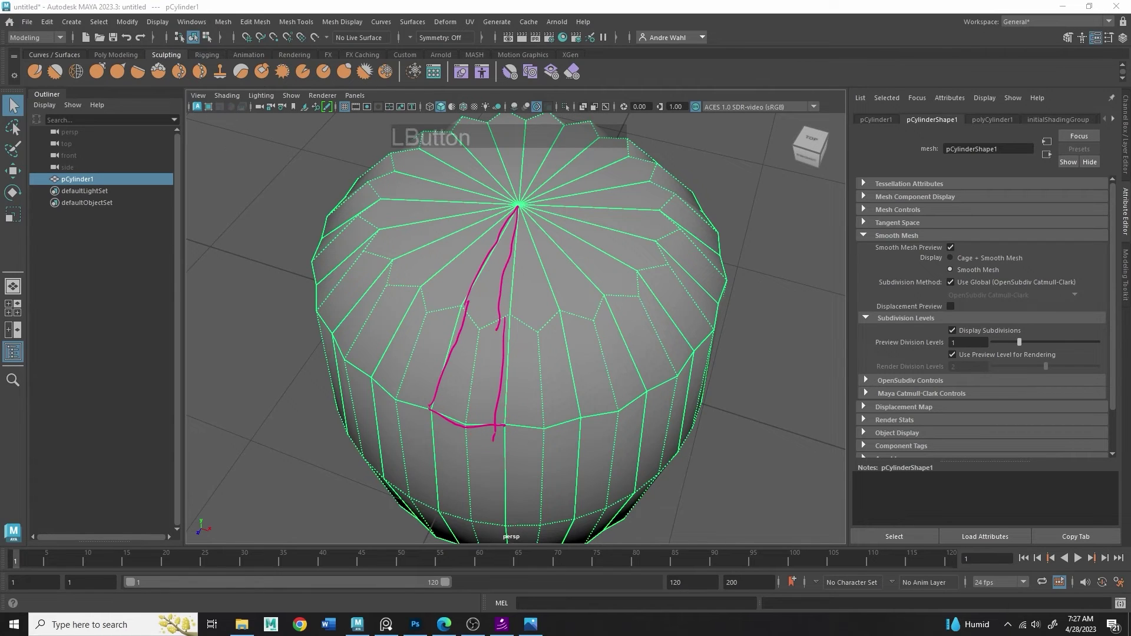
Mark the outlined face's subdivision points with yellow dots and trace the dividing edge between them.
{"action": "left_click", "coordinate": [479, 327]}
{"action": "left_click", "coordinate": [503, 321]}
{"action": "left_click", "coordinate": [465, 308]}
{"action": "mouse_move", "coordinate": [470, 397]}
{"action": "left_mouse_down"}
{"action": "mouse_move", "coordinate": [471, 429]}
{"action": "mouse_move", "coordinate": [465, 419]}
{"action": "left_mouse_up"}
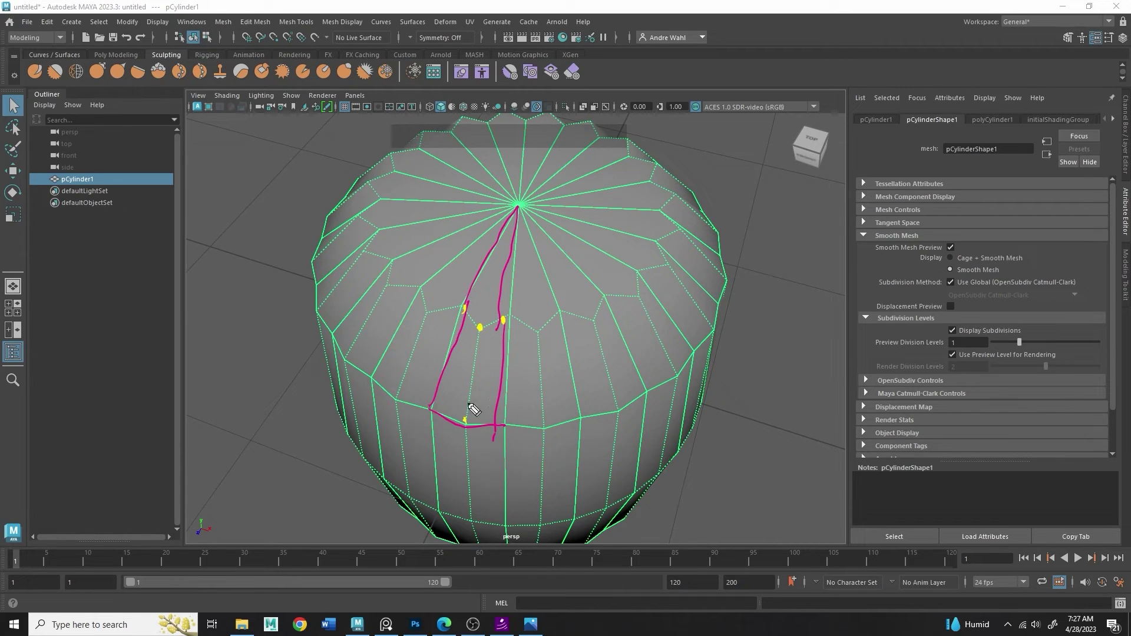
{"action": "mouse_move", "coordinate": [465, 420]}
{"action": "left_mouse_down"}
{"action": "mouse_move", "coordinate": [480, 327]}
{"action": "mouse_move", "coordinate": [505, 322]}
{"action": "mouse_move", "coordinate": [480, 321]}
{"action": "left_mouse_up"}
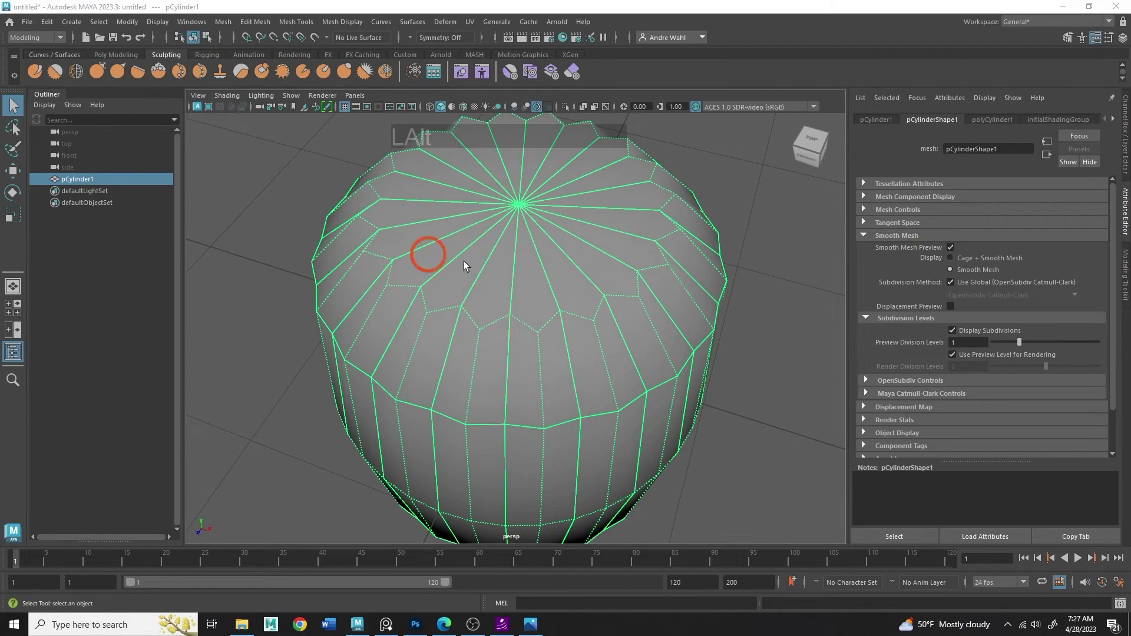
Clear the annotations, view the cylinder from the side and annotate its top with "OK", an arrow and "Flat".
{"action": "scroll", "coordinate": [467, 253], "scroll_direction": "down", "scroll_amount": 5}
{"action": "mouse_move", "coordinate": [467, 252]}
{"action": "left_mouse_down", "text": "alt"}
{"action": "mouse_move", "coordinate": [467, 285]}
{"action": "mouse_move", "coordinate": [574, 354]}
{"action": "left_mouse_up", "text": "alt"}
{"action": "left_click", "coordinate": [50, 121]}
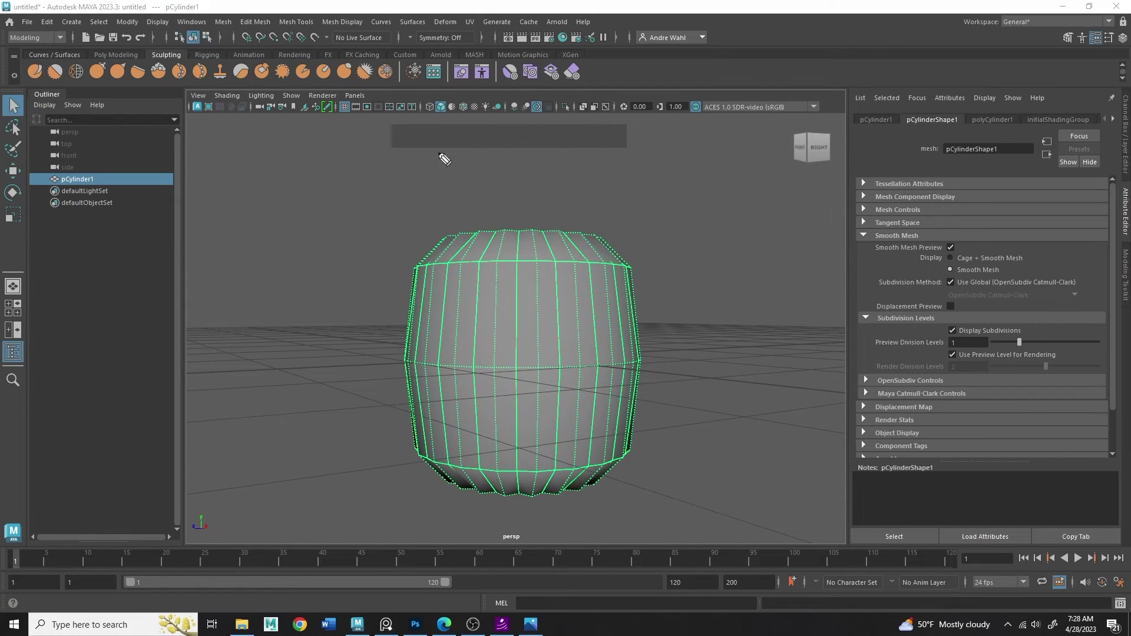
{"action": "left_click", "coordinate": [426, 191]}
{"action": "mouse_move", "coordinate": [465, 176]}
{"action": "left_mouse_down"}
{"action": "mouse_move", "coordinate": [495, 209]}
{"action": "mouse_move", "coordinate": [571, 174]}
{"action": "left_mouse_up"}
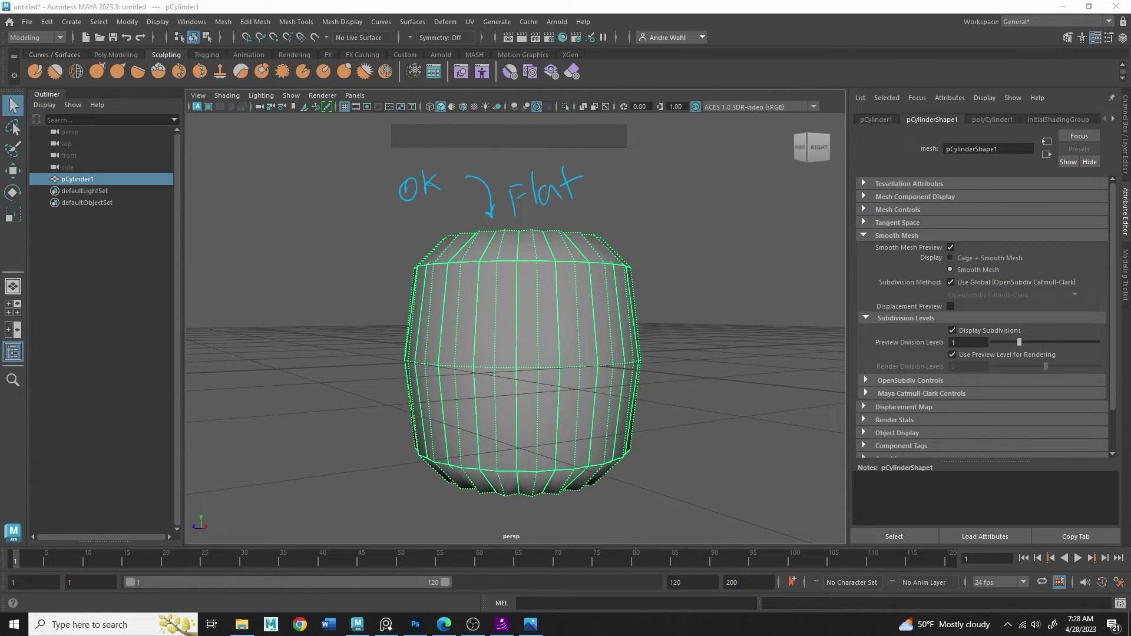
Clear the annotations and return the cylinder to its unsmoothed display, seen from above.
{"action": "left_click", "coordinate": [477, 252]}
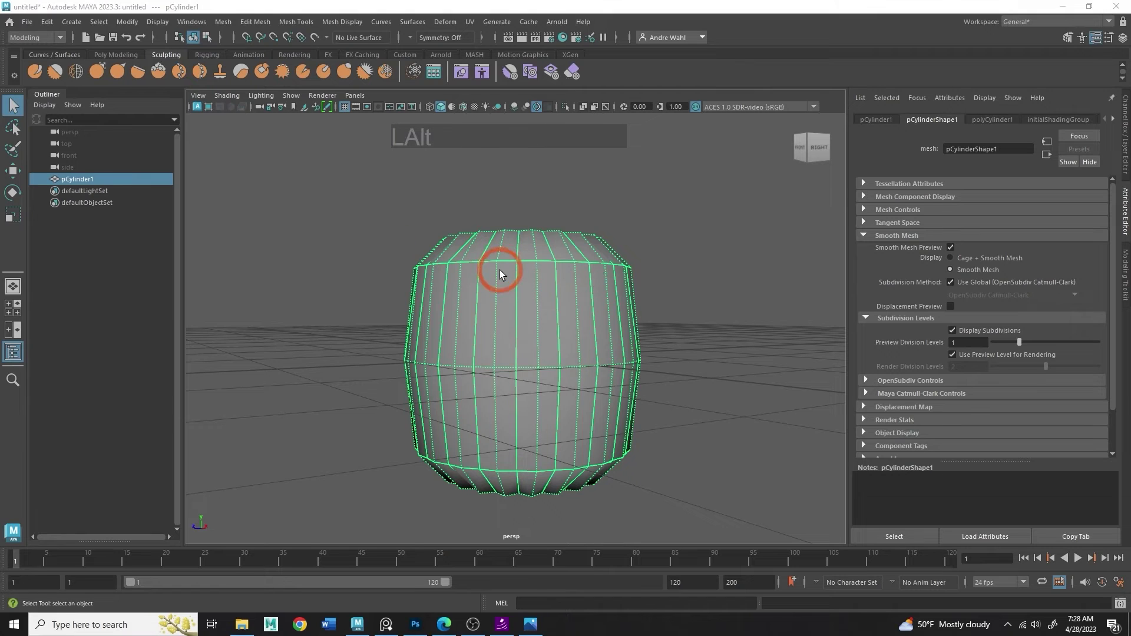
{"action": "left_click", "coordinate": [630, 252], "text": "alt"}
{"action": "left_click_drag", "start_coordinate": [630, 253], "coordinate": [661, 287], "text": "alt"}
{"action": "key", "text": "1"}
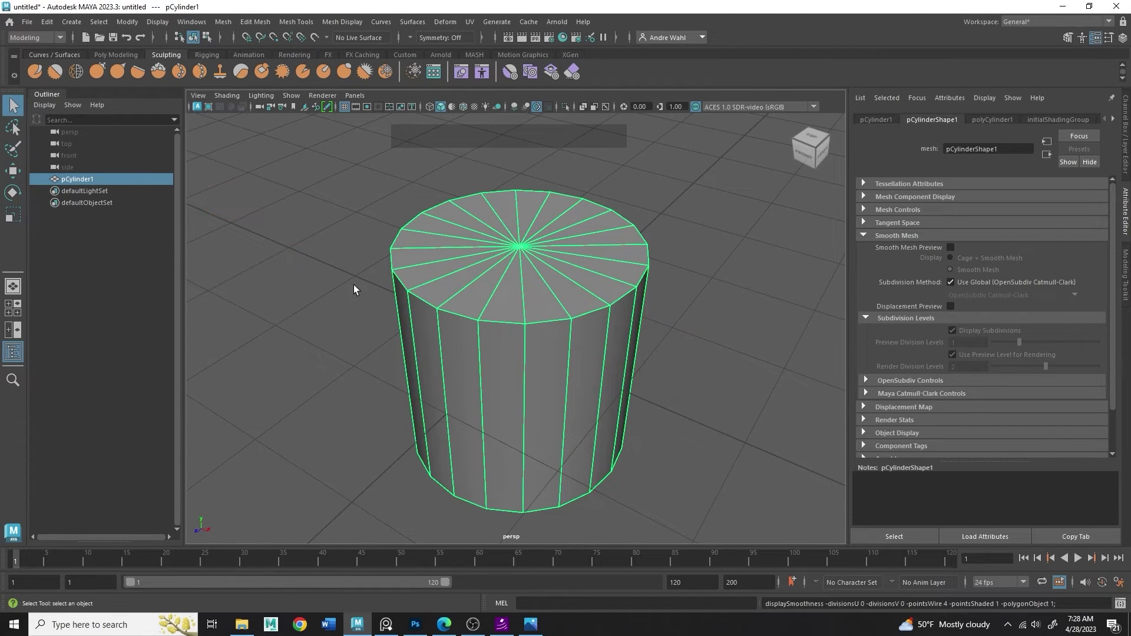
Circle the cylinder's cap rim in blue to point out the edge between cap and side.
{"action": "left_click", "coordinate": [398, 299]}
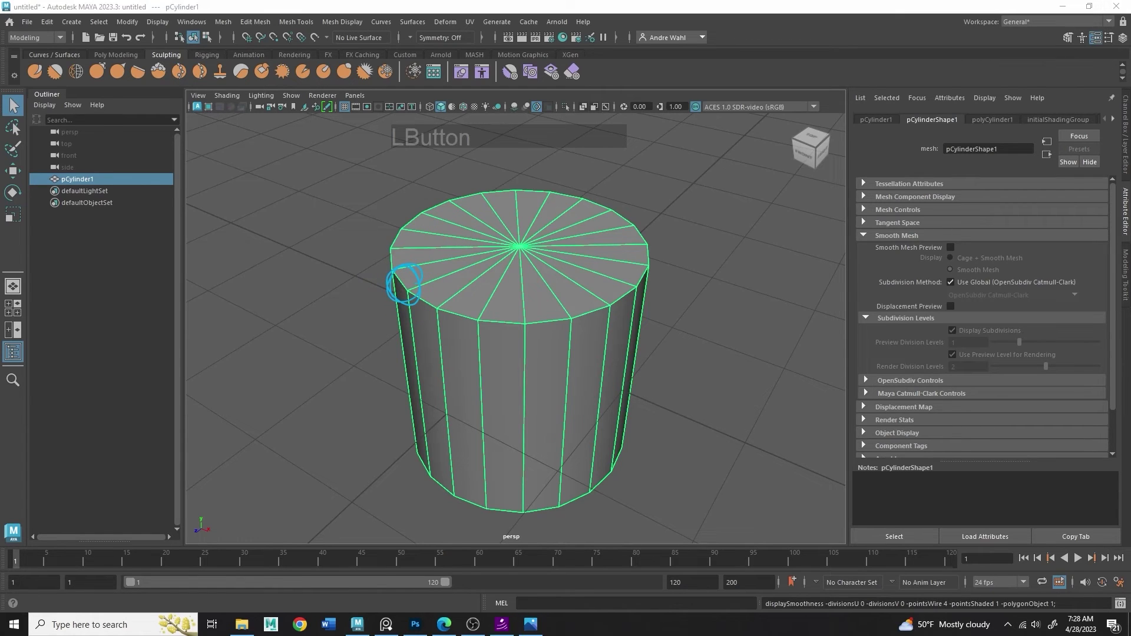
{"action": "left_click", "coordinate": [517, 254]}
{"action": "mouse_move", "coordinate": [517, 253]}
{"action": "left_mouse_down"}
{"action": "mouse_move", "coordinate": [457, 442]}
{"action": "mouse_move", "coordinate": [464, 479]}
{"action": "mouse_move", "coordinate": [474, 467]}
{"action": "left_mouse_up"}
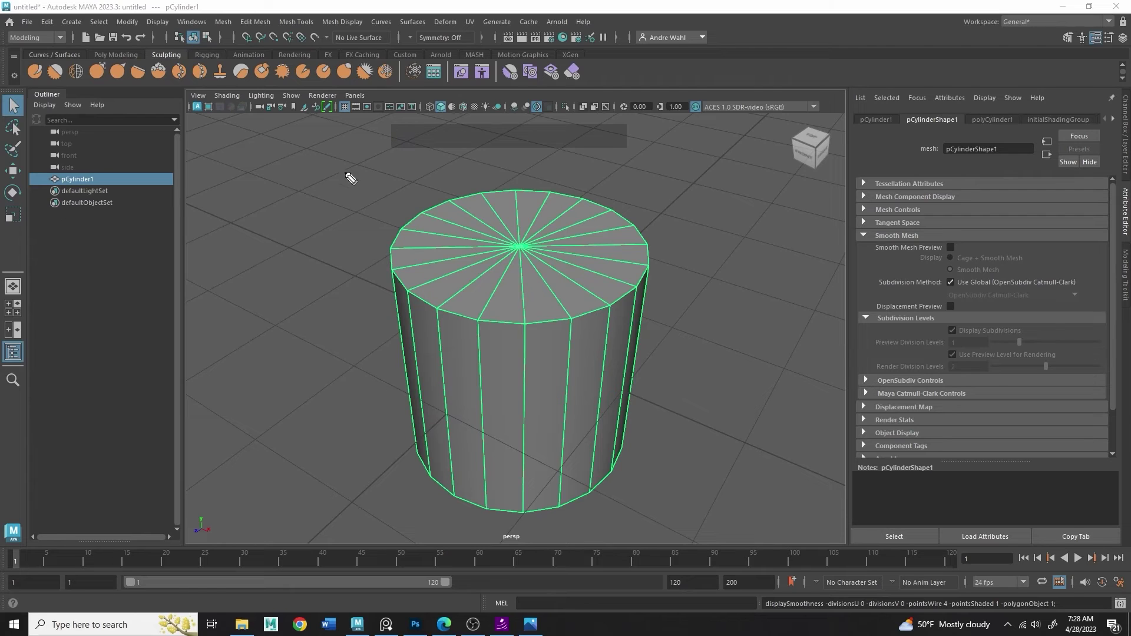
Write "Holding edges" in pink beside the cylinder and underline it.
{"action": "left_click_drag", "start_coordinate": [281, 167], "coordinate": [354, 144]}
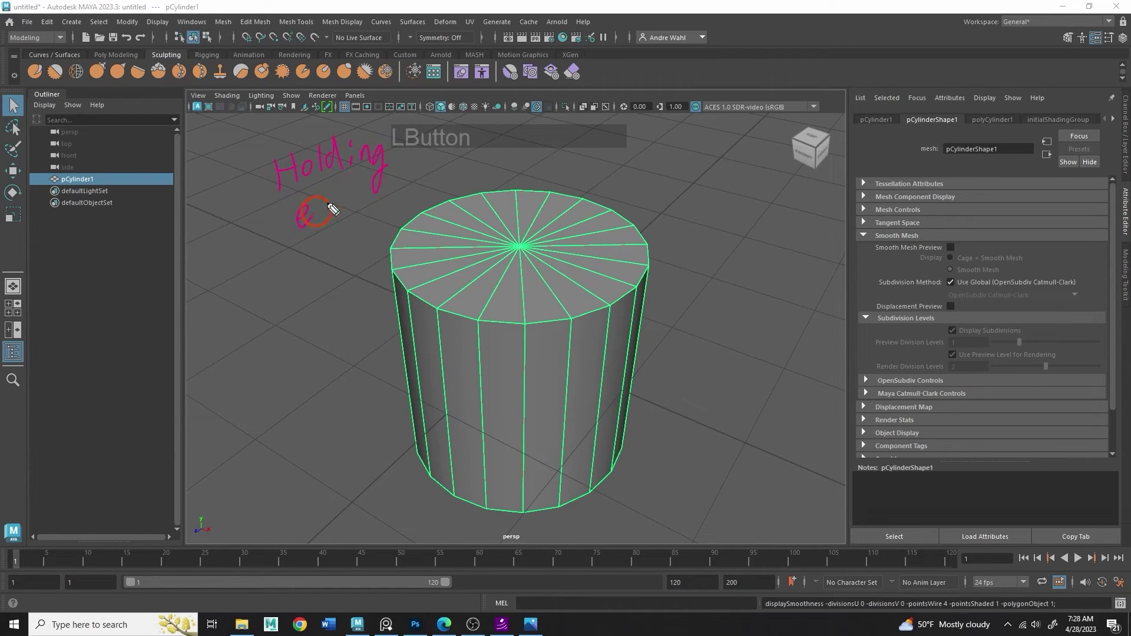
{"action": "left_click_drag", "start_coordinate": [378, 191], "coordinate": [370, 213]}
{"action": "left_click_drag", "start_coordinate": [282, 234], "coordinate": [399, 217]}
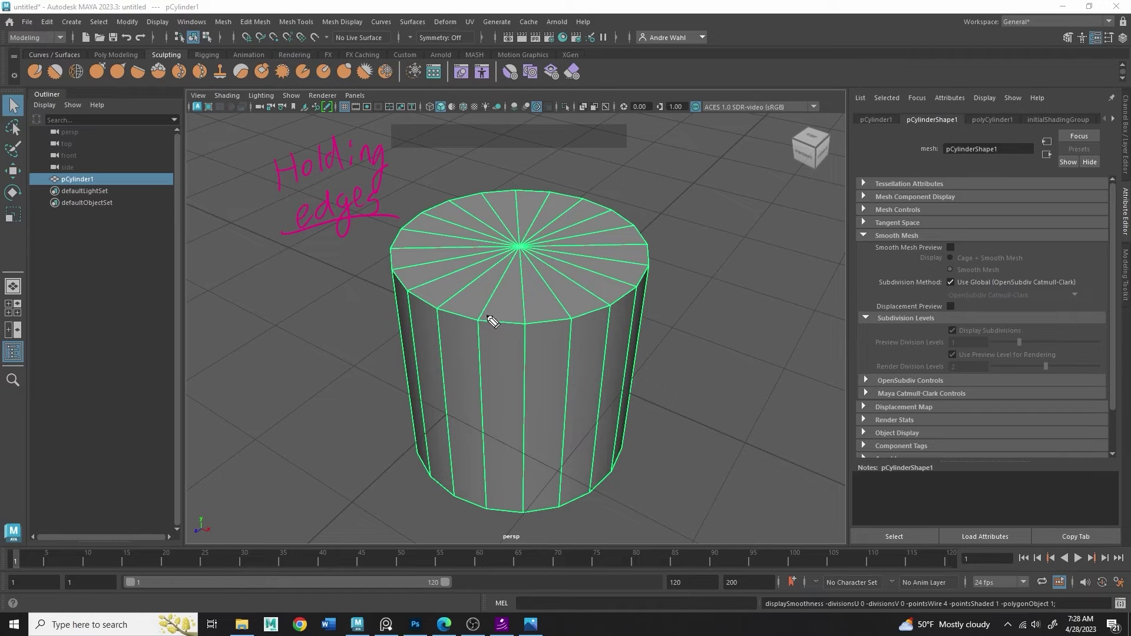
Sketch holding edges on both sides of the rim, an arrow across the side faces and a loop around the cap's centre.
{"action": "mouse_move", "coordinate": [491, 315]}
{"action": "left_mouse_down"}
{"action": "mouse_move", "coordinate": [454, 310]}
{"action": "mouse_move", "coordinate": [421, 285]}
{"action": "mouse_move", "coordinate": [473, 325]}
{"action": "left_mouse_up"}
{"action": "left_click_drag", "start_coordinate": [418, 356], "coordinate": [545, 389]}
{"action": "left_click_drag", "start_coordinate": [497, 372], "coordinate": [510, 407]}
{"action": "mouse_move", "coordinate": [541, 297]}
{"action": "left_mouse_down"}
{"action": "mouse_move", "coordinate": [495, 225]}
{"action": "mouse_move", "coordinate": [517, 260]}
{"action": "mouse_move", "coordinate": [531, 255]}
{"action": "left_mouse_up"}
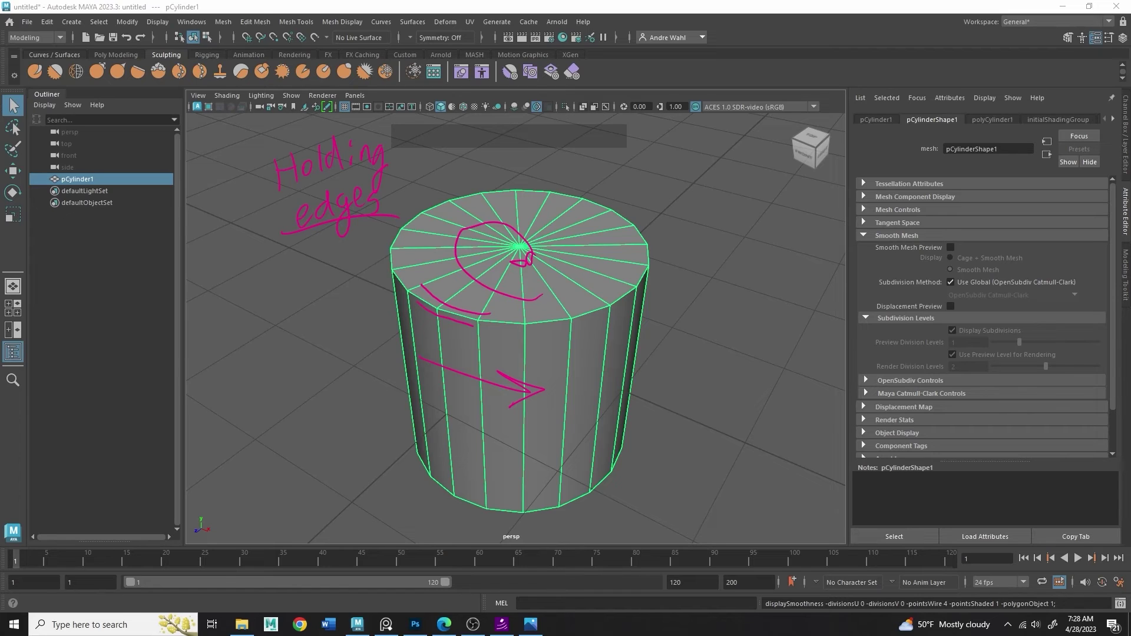
Clear the annotations and set the cylinder's Subdivisions Caps to 2 and Subdivisions Height to 2.
{"action": "right_click", "coordinate": [530, 259]}
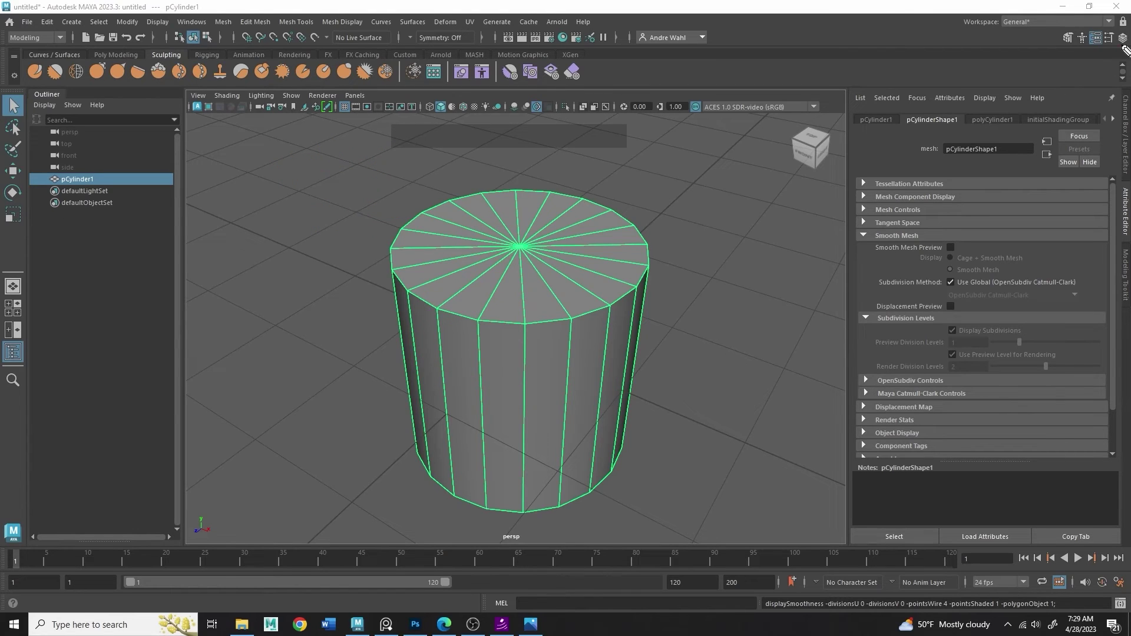
{"action": "mouse_move", "coordinate": [1122, 46]}
{"action": "left_mouse_down"}
{"action": "mouse_move", "coordinate": [1125, 24]}
{"action": "mouse_move", "coordinate": [1109, 36]}
{"action": "left_mouse_up"}
{"action": "left_click", "coordinate": [1122, 37]}
{"action": "left_click", "coordinate": [1122, 37]}
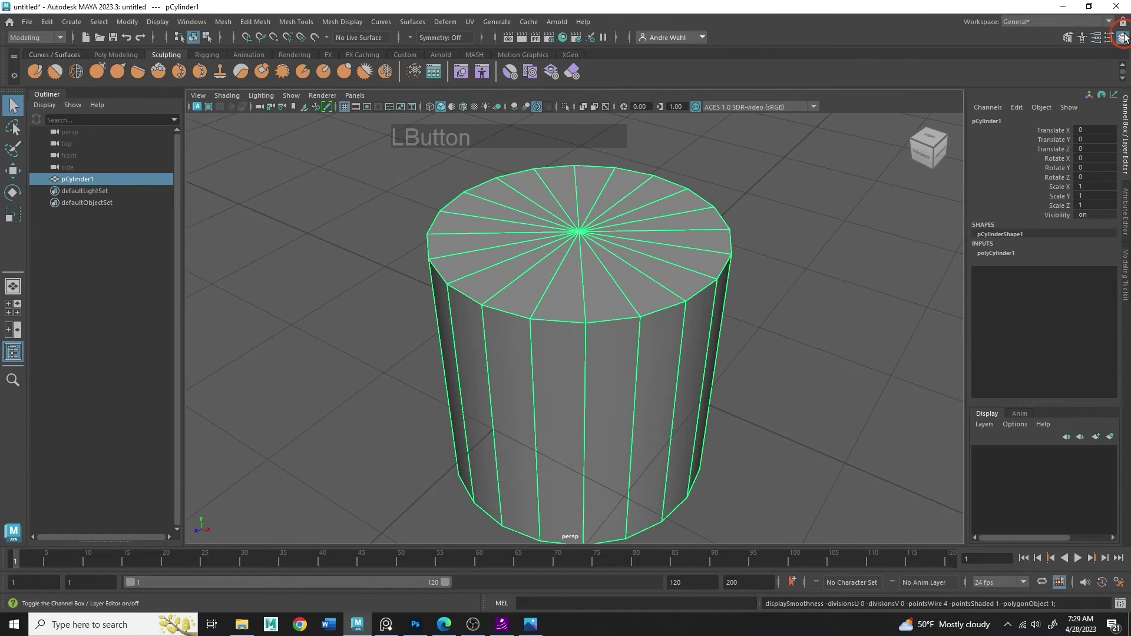
{"action": "left_click", "coordinate": [993, 253]}
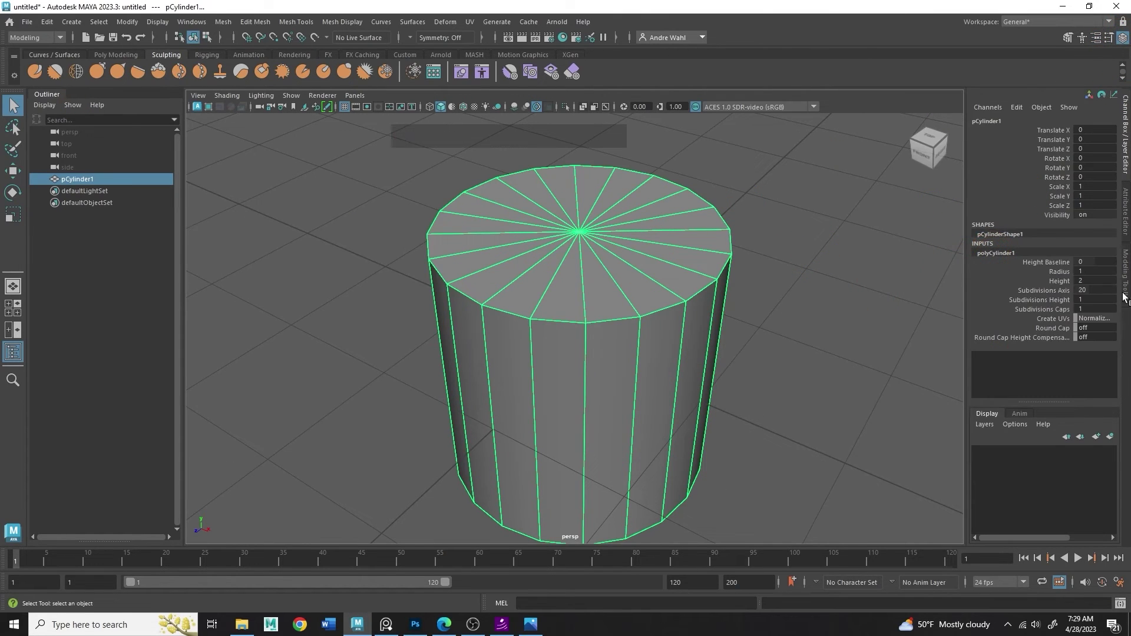
{"action": "left_click", "coordinate": [1090, 309]}
{"action": "type", "text": "2"}
{"action": "key", "text": "Return"}
{"action": "left_click", "coordinate": [1091, 300]}
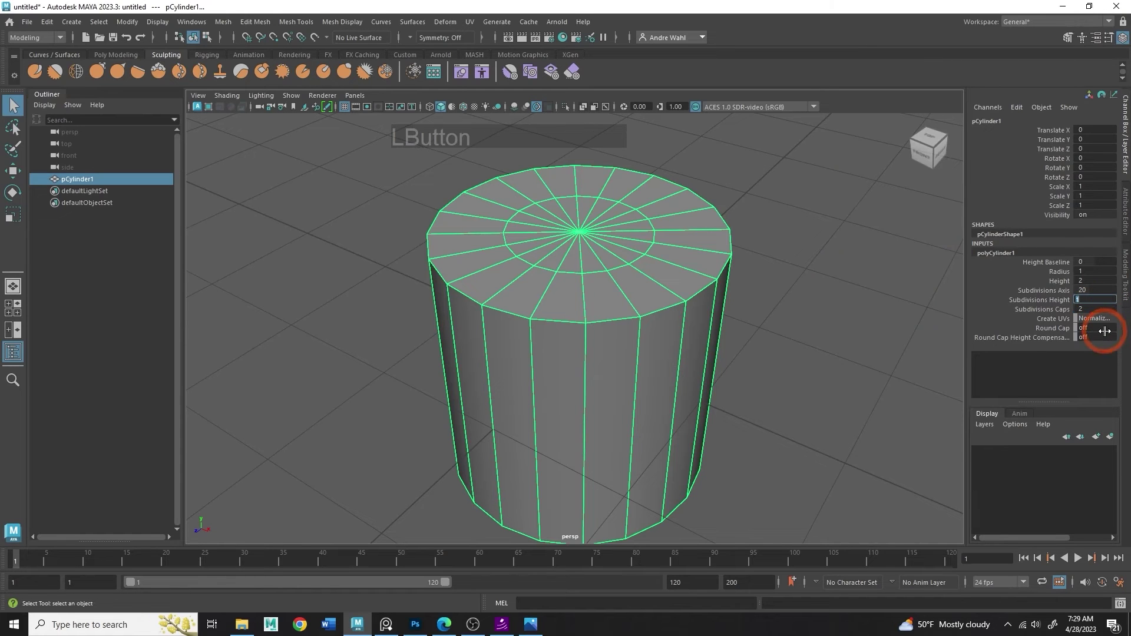
{"action": "type", "text": "2"}
{"action": "key", "text": "Return"}
Examine the cylinder in smooth mesh preview, deselected and selected, and return it to the unsmoothed display.
{"action": "left_click_drag", "start_coordinate": [818, 313], "coordinate": [769, 300], "text": "alt"}
{"action": "key", "text": "3"}
{"action": "left_click", "coordinate": [831, 256]}
{"action": "left_click", "coordinate": [687, 293]}
{"action": "left_click", "coordinate": [582, 249]}
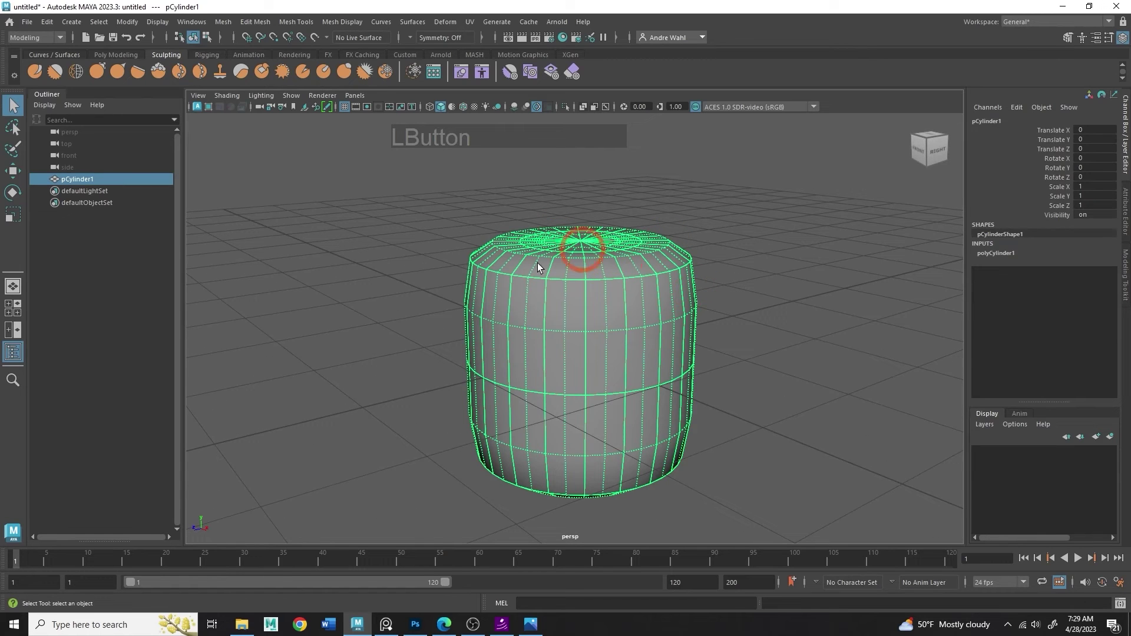
{"action": "key", "text": "1"}
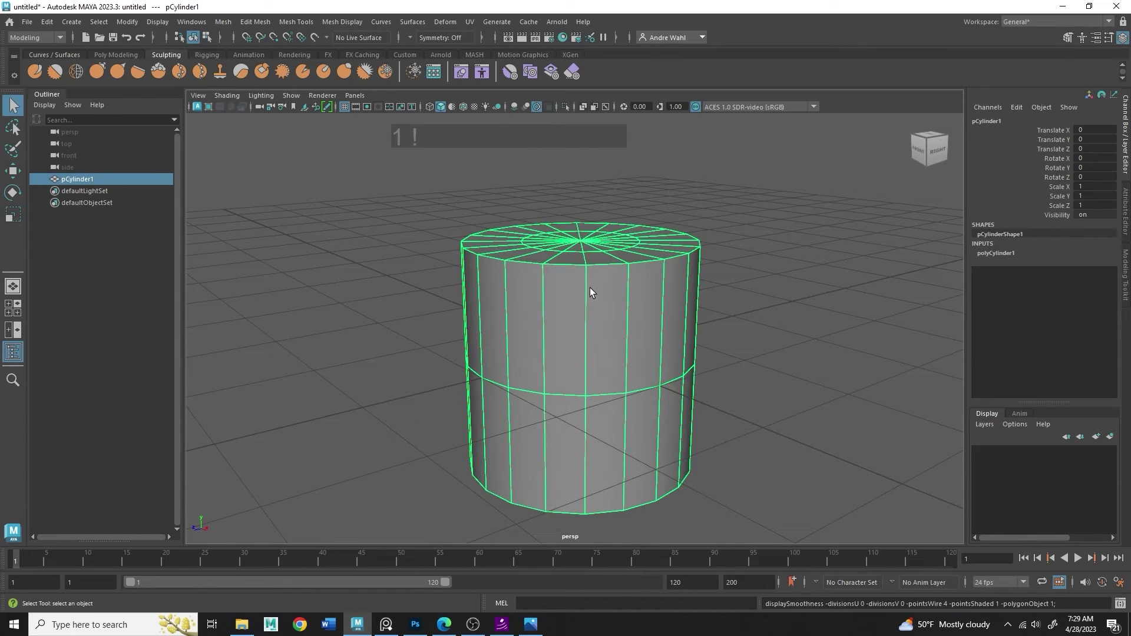
Set the cylinder's Subdivisions Caps to 11 and briefly mark the cap's outer ring with a pink arrow.
{"action": "left_click_drag", "start_coordinate": [755, 260], "coordinate": [772, 277], "text": "alt"}
{"action": "left_click", "coordinate": [1001, 254]}
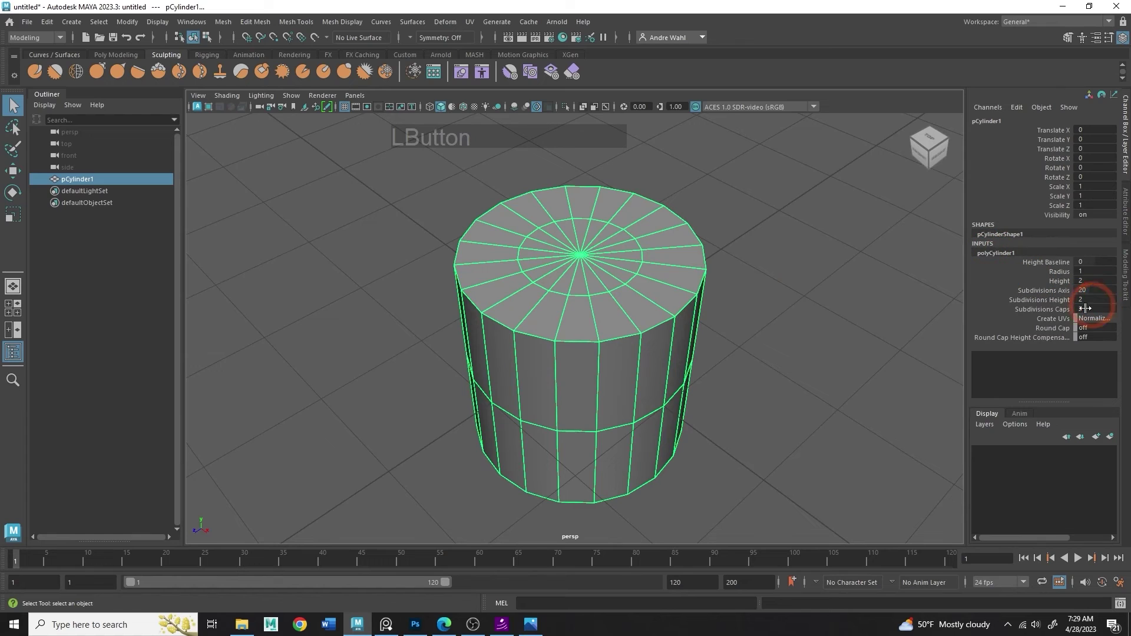
{"action": "left_click", "coordinate": [1045, 309]}
{"action": "middle_click_drag", "start_coordinate": [766, 302], "coordinate": [808, 323]}
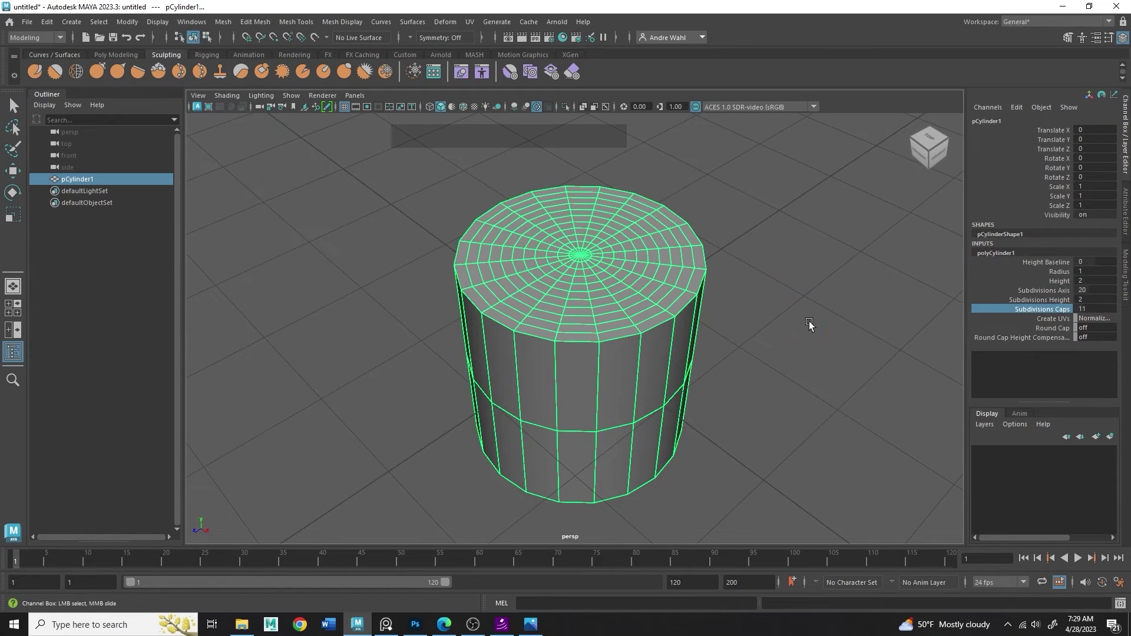
{"action": "left_click", "coordinate": [0, 192]}
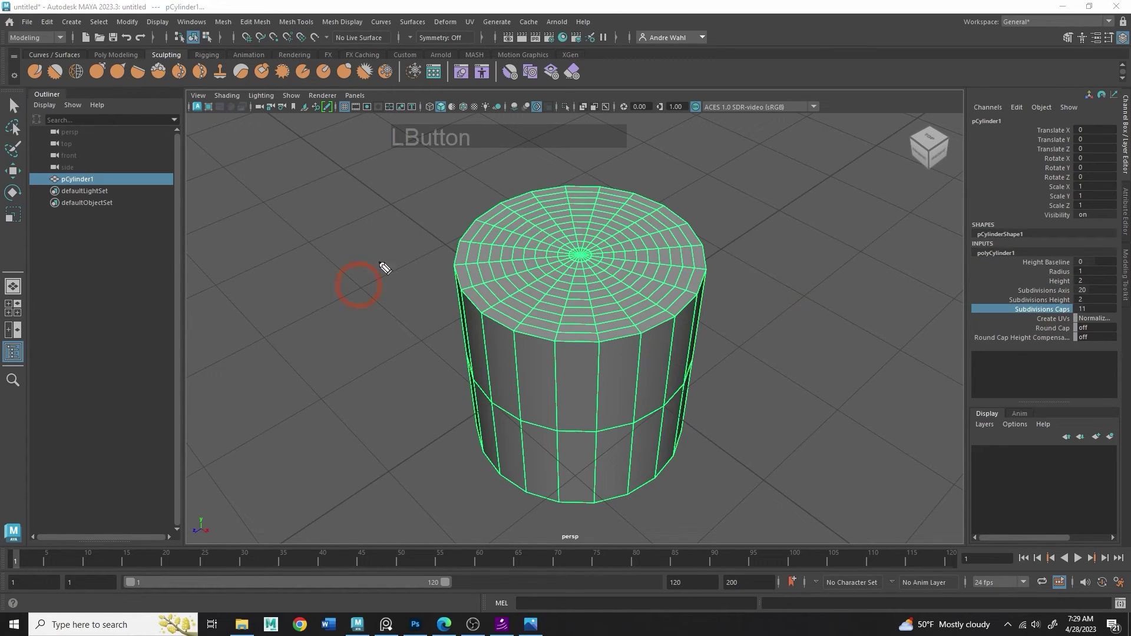
{"action": "mouse_move", "coordinate": [479, 239]}
{"action": "left_mouse_down"}
{"action": "mouse_move", "coordinate": [467, 253]}
{"action": "mouse_move", "coordinate": [482, 249]}
{"action": "left_mouse_up"}
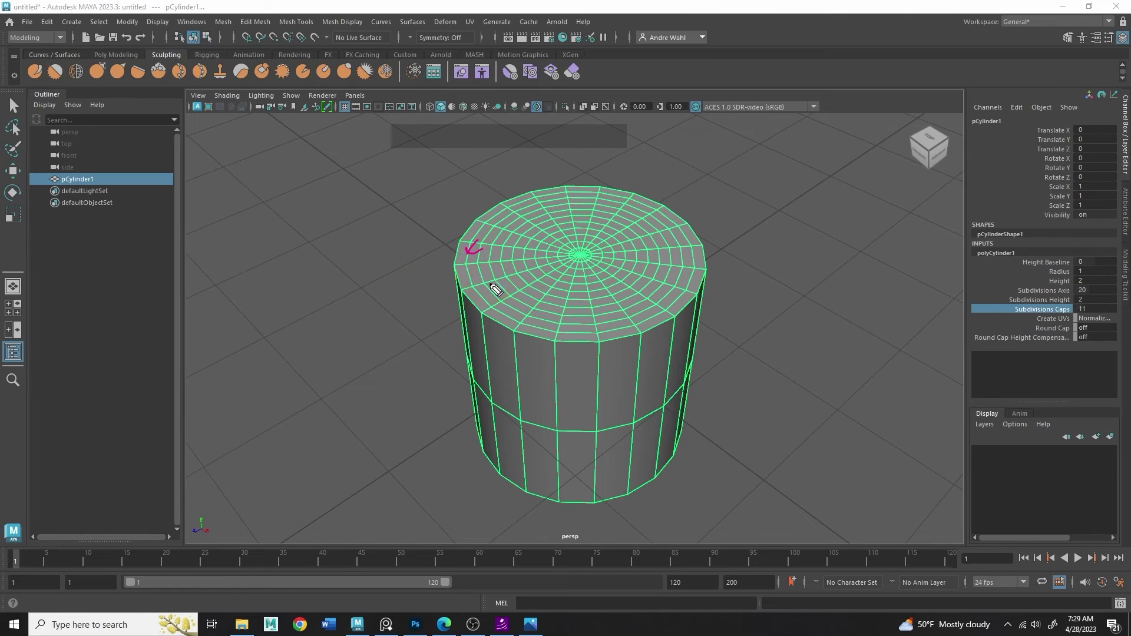
{"action": "left_click", "coordinate": [0, 236]}
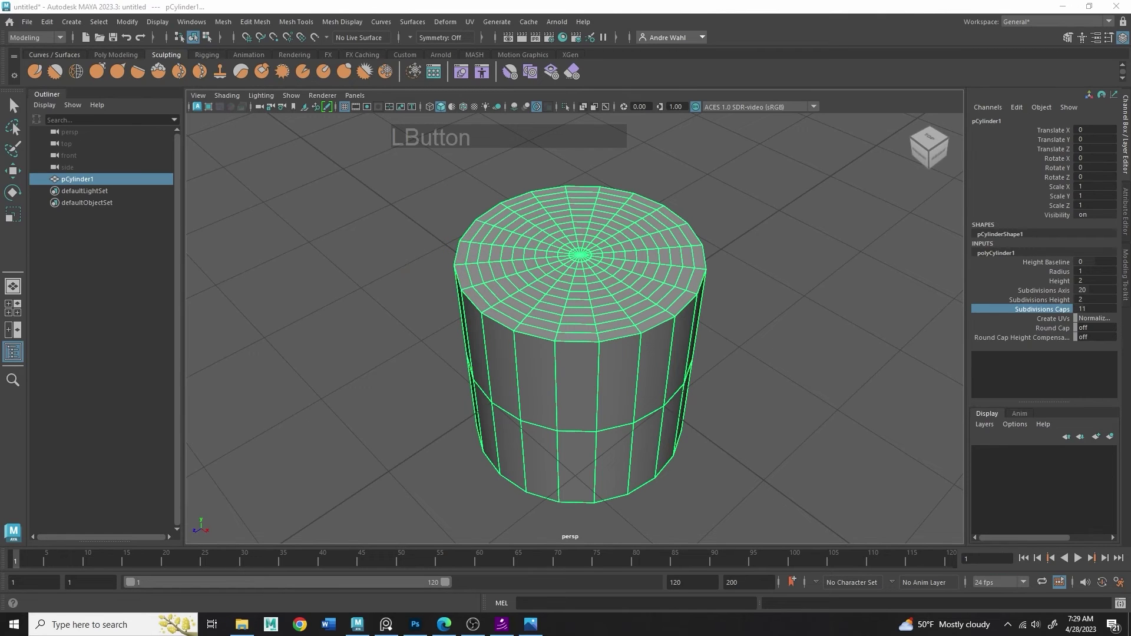
Set the cylinder's Subdivisions Height to 16 and briefly mark the side edge loops just below the rim in pink.
{"action": "left_click", "coordinate": [1055, 300]}
{"action": "middle_click_drag", "start_coordinate": [625, 293], "coordinate": [708, 338]}
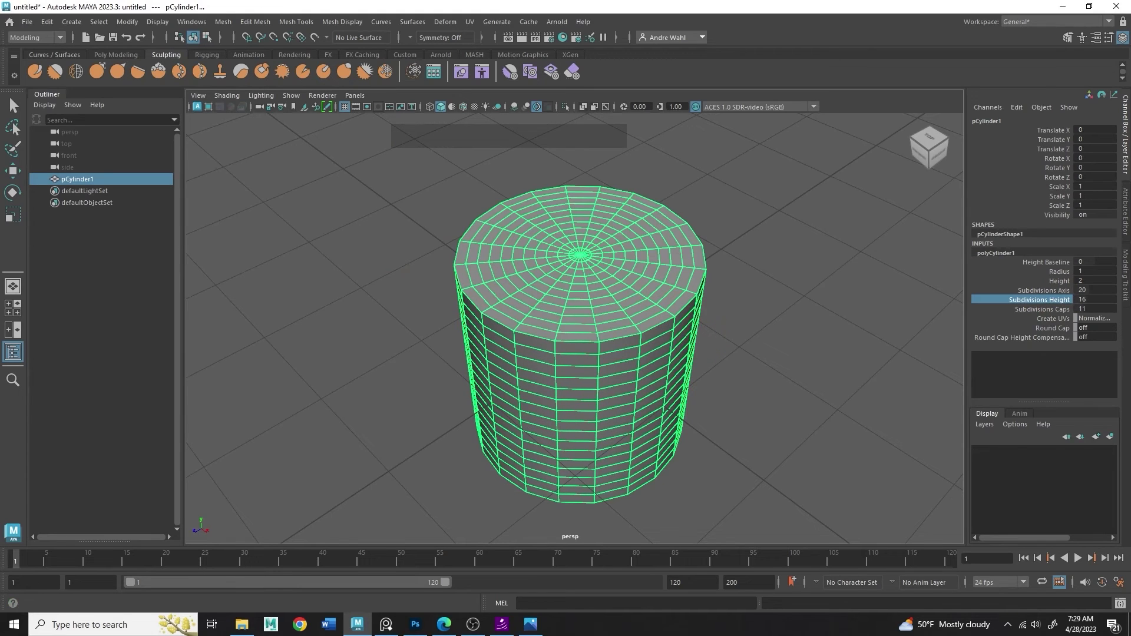
{"action": "left_click", "coordinate": [0, 171]}
{"action": "mouse_move", "coordinate": [441, 331]}
{"action": "left_mouse_down"}
{"action": "mouse_move", "coordinate": [464, 322]}
{"action": "mouse_move", "coordinate": [467, 341]}
{"action": "left_mouse_up"}
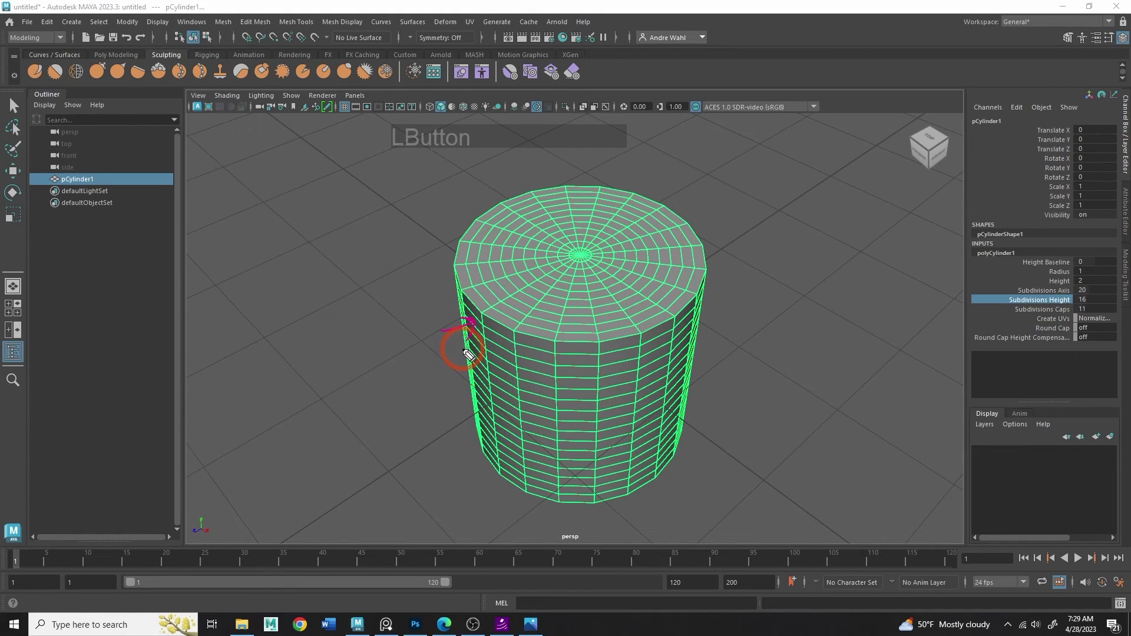
{"action": "left_click", "coordinate": [0, 171]}
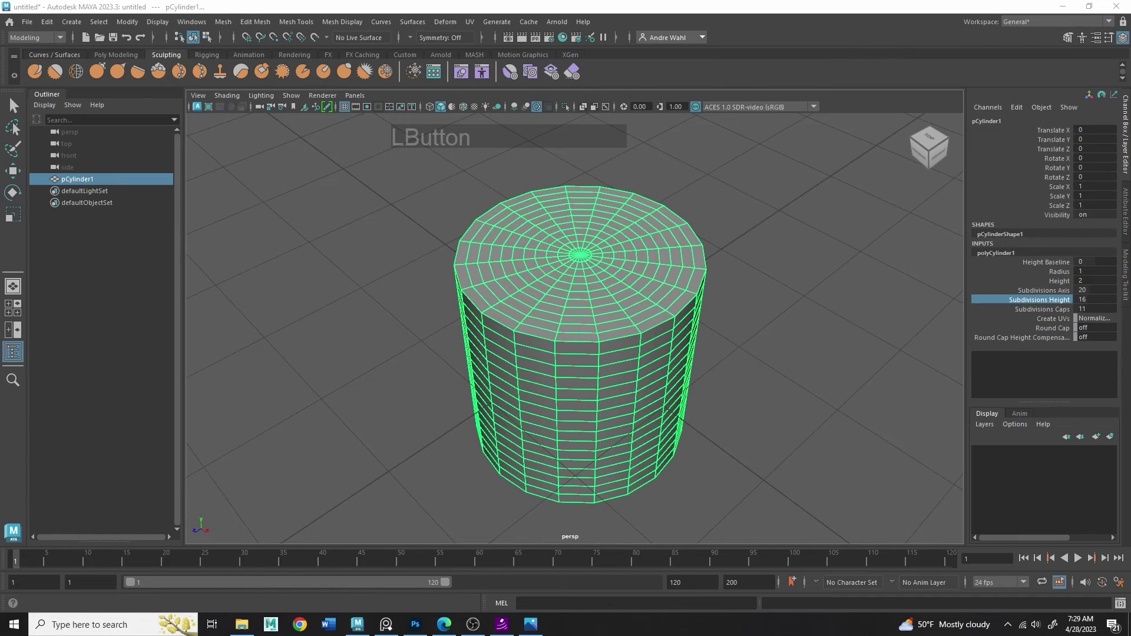
Display the cylinder in smooth mesh preview and deselect it to view its tightened rim.
{"action": "left_click", "coordinate": [315, 296]}
{"action": "left_click", "coordinate": [564, 298]}
{"action": "key", "text": "3"}
{"action": "left_click", "coordinate": [342, 301]}
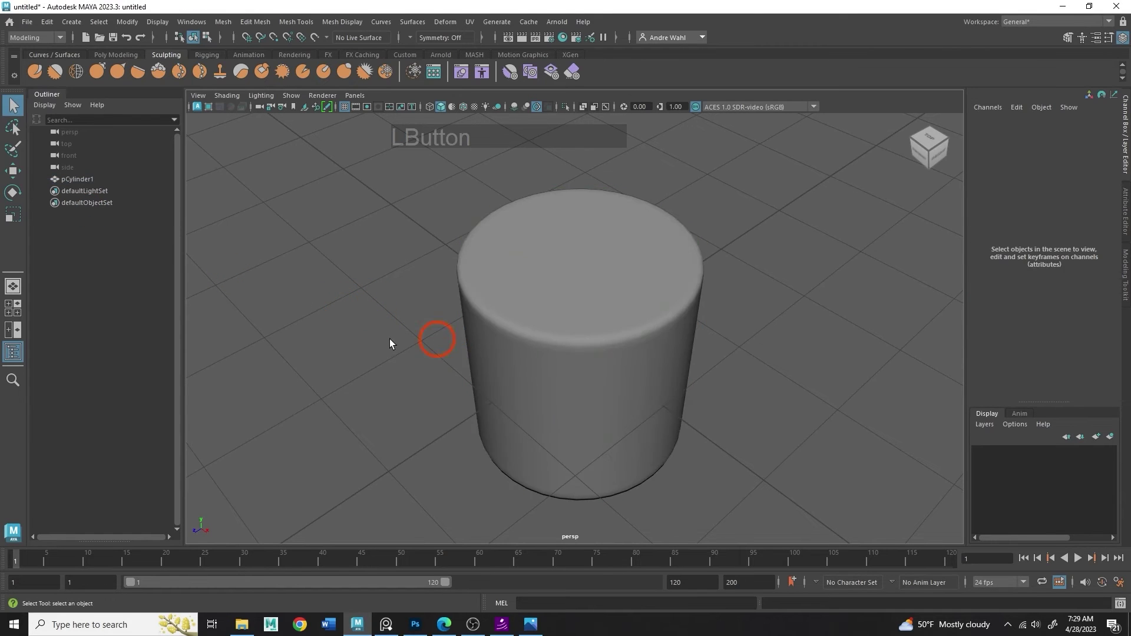
Briefly mark the smoothed cylinder's rounded rim and its flat top cap with pink arrows.
{"action": "left_click_drag", "start_coordinate": [269, 269], "coordinate": [256, 242], "text": "alt"}
{"action": "left_click", "coordinate": [0, 123]}
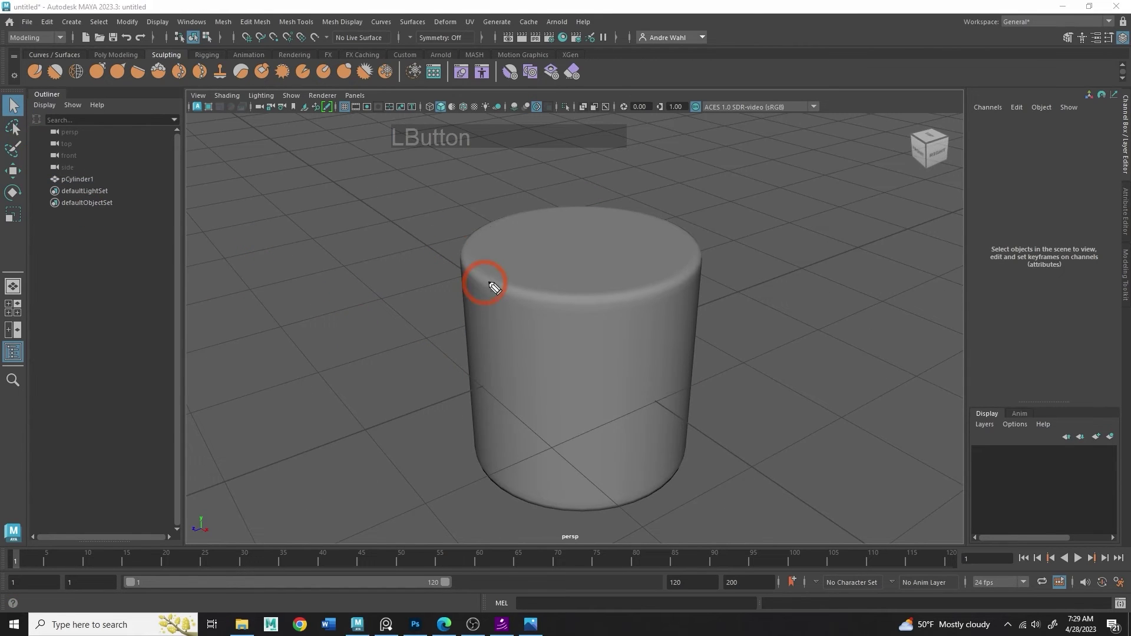
{"action": "left_click_drag", "start_coordinate": [487, 296], "coordinate": [500, 279]}
{"action": "mouse_move", "coordinate": [476, 290]}
{"action": "left_mouse_down"}
{"action": "mouse_move", "coordinate": [482, 301]}
{"action": "mouse_move", "coordinate": [500, 293]}
{"action": "left_mouse_up"}
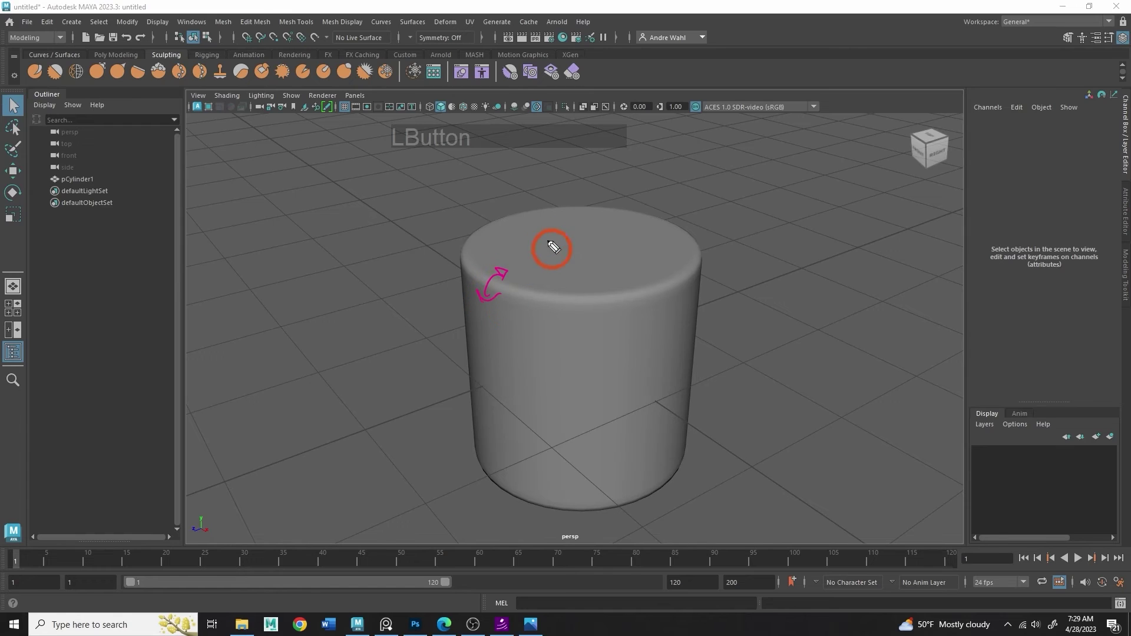
{"action": "left_click_drag", "start_coordinate": [580, 215], "coordinate": [580, 249]}
{"action": "left_click_drag", "start_coordinate": [571, 240], "coordinate": [596, 238]}
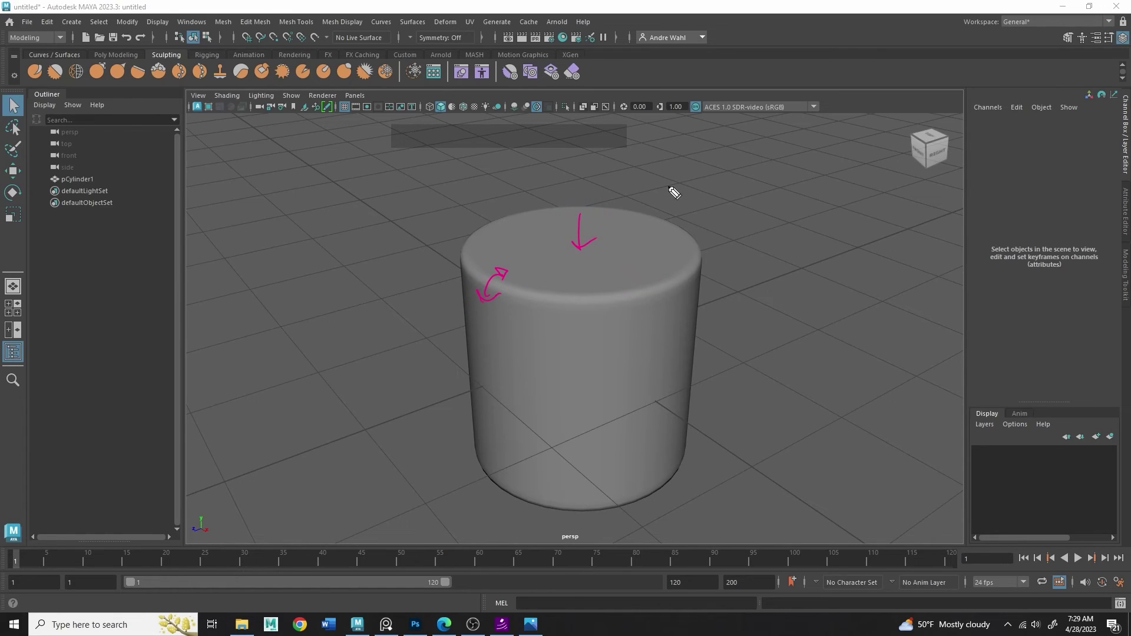
{"action": "left_click", "coordinate": [0, 124]}
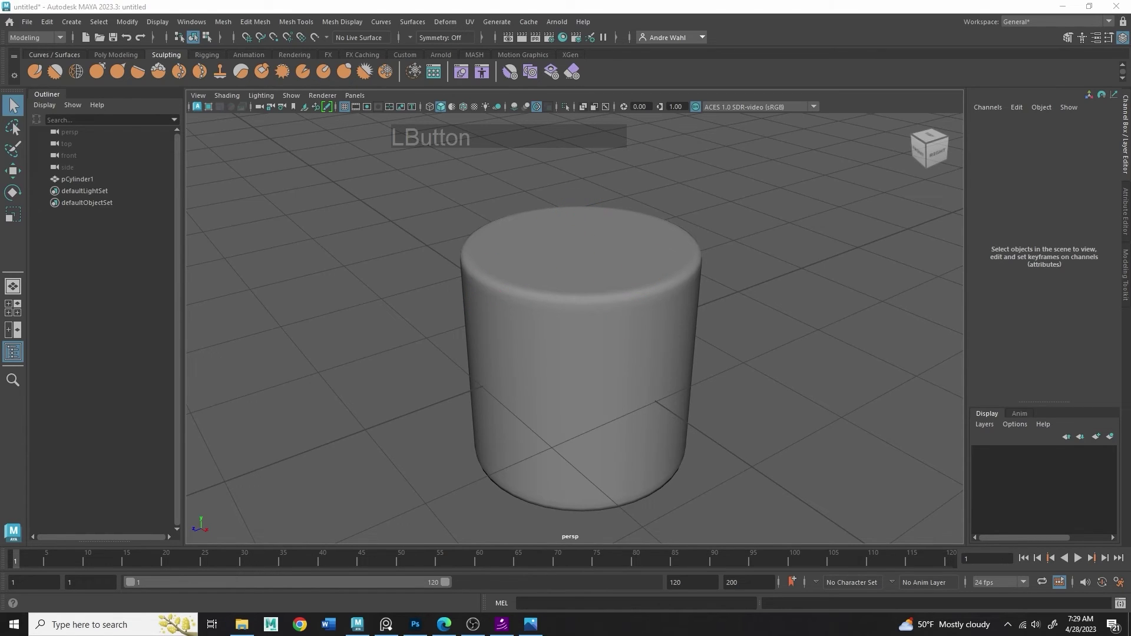
Select the cylinder and examine the edge flow around its cap's centre pole and along the rim.
{"action": "left_click", "coordinate": [609, 310]}
{"action": "left_click_drag", "start_coordinate": [744, 262], "coordinate": [749, 354], "text": "alt"}
{"action": "middle_click_drag", "start_coordinate": [500, 310], "coordinate": [497, 268], "text": "alt"}
{"action": "right_click_drag", "start_coordinate": [648, 306], "coordinate": [760, 329], "text": "alt"}
{"action": "middle_click_drag", "start_coordinate": [516, 248], "coordinate": [540, 328], "text": "alt"}
{"action": "right_click_drag", "start_coordinate": [642, 339], "coordinate": [677, 337], "text": "alt"}
{"action": "middle_click_drag", "start_coordinate": [676, 330], "coordinate": [635, 316], "text": "alt"}
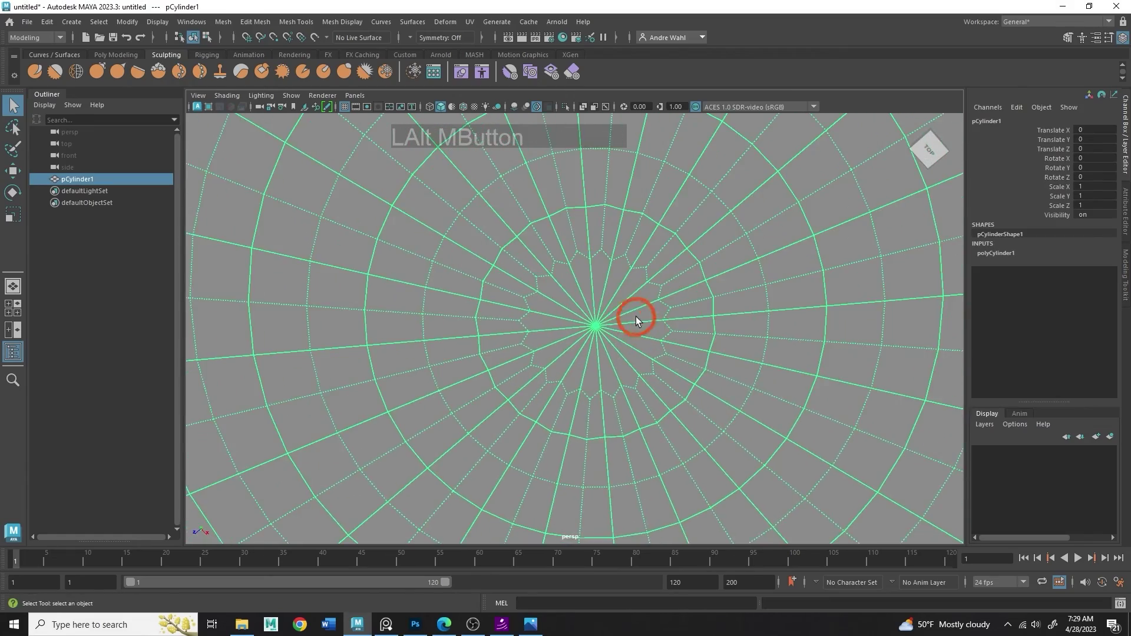
{"action": "left_click_drag", "start_coordinate": [635, 318], "coordinate": [570, 315], "text": "alt"}
{"action": "middle_click_drag", "start_coordinate": [570, 316], "coordinate": [558, 295], "text": "alt"}
{"action": "left_click_drag", "start_coordinate": [558, 295], "coordinate": [487, 324], "text": "alt"}
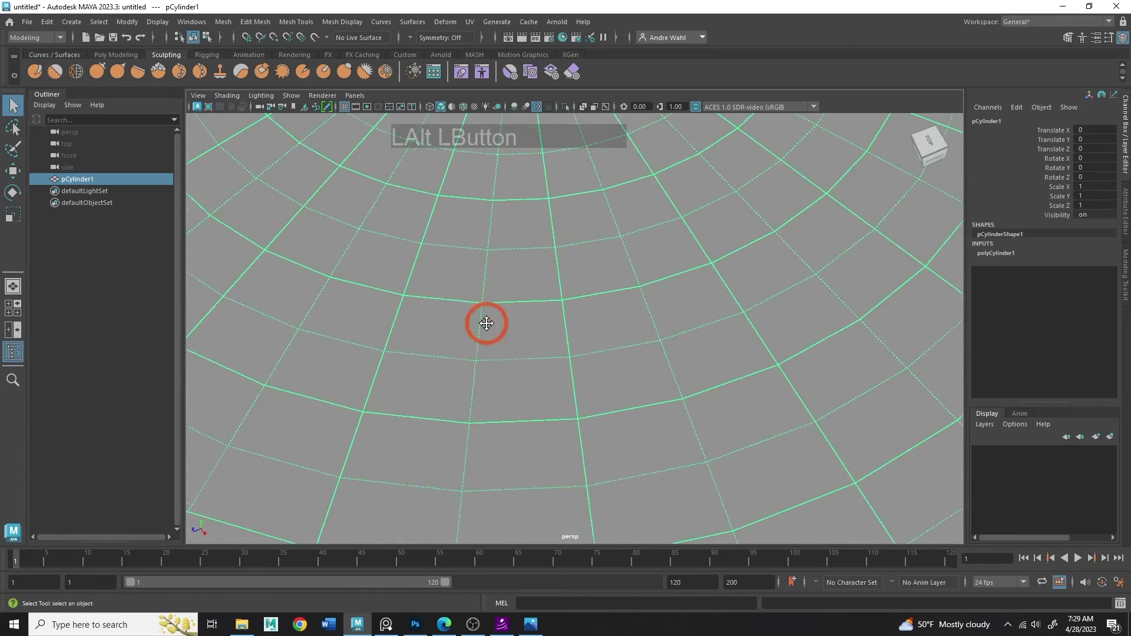
{"action": "middle_click_drag", "start_coordinate": [487, 323], "coordinate": [644, 407], "text": "alt"}
{"action": "right_click_drag", "start_coordinate": [643, 406], "coordinate": [482, 321], "text": "alt"}
{"action": "left_click_drag", "start_coordinate": [482, 320], "coordinate": [460, 335], "text": "alt"}
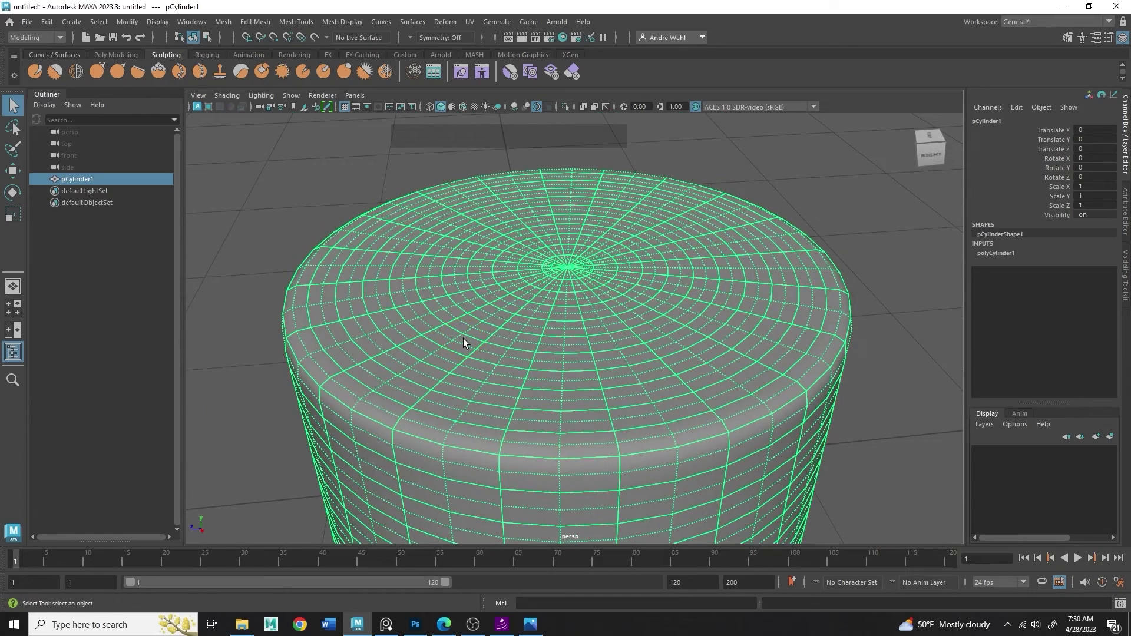
{"action": "right_click_drag", "start_coordinate": [479, 338], "coordinate": [349, 298], "text": "alt"}
{"action": "middle_click_drag", "start_coordinate": [521, 301], "coordinate": [501, 235], "text": "alt"}
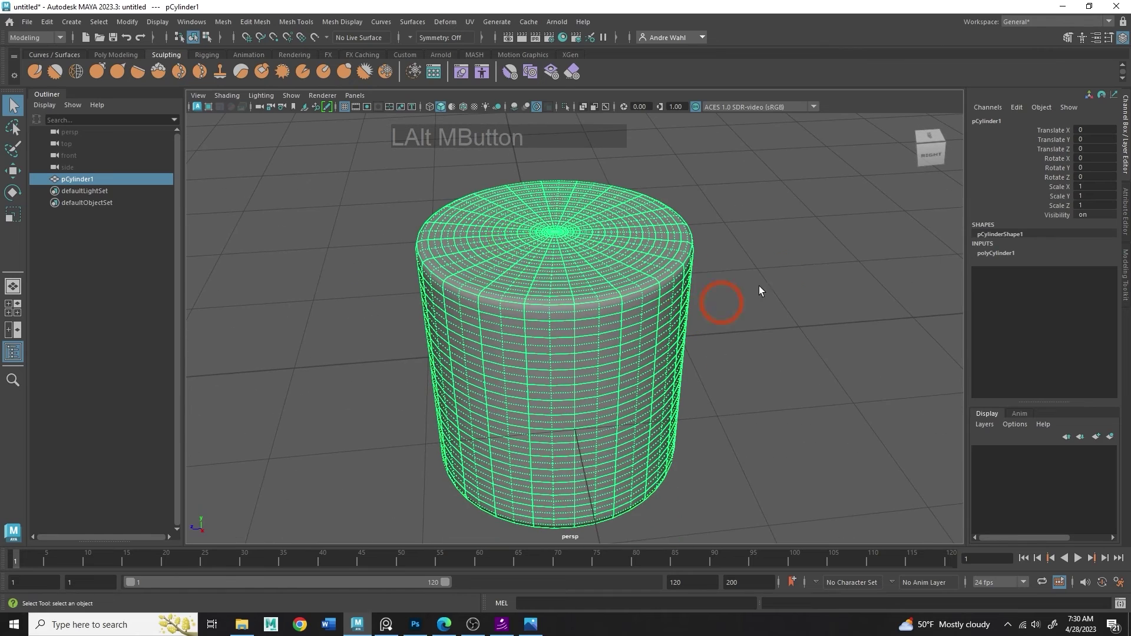
Compare the smoothed cylinder's surface in its deselected and selected states.
{"action": "left_click", "coordinate": [725, 310]}
{"action": "right_click_drag", "start_coordinate": [535, 291], "coordinate": [497, 285], "text": "alt"}
{"action": "mouse_move", "coordinate": [497, 285]}
{"action": "left_mouse_down", "text": "alt"}
{"action": "mouse_move", "coordinate": [449, 260]}
{"action": "mouse_move", "coordinate": [507, 288]}
{"action": "mouse_move", "coordinate": [488, 276]}
{"action": "left_mouse_up", "text": "alt"}
{"action": "left_click", "coordinate": [536, 312]}
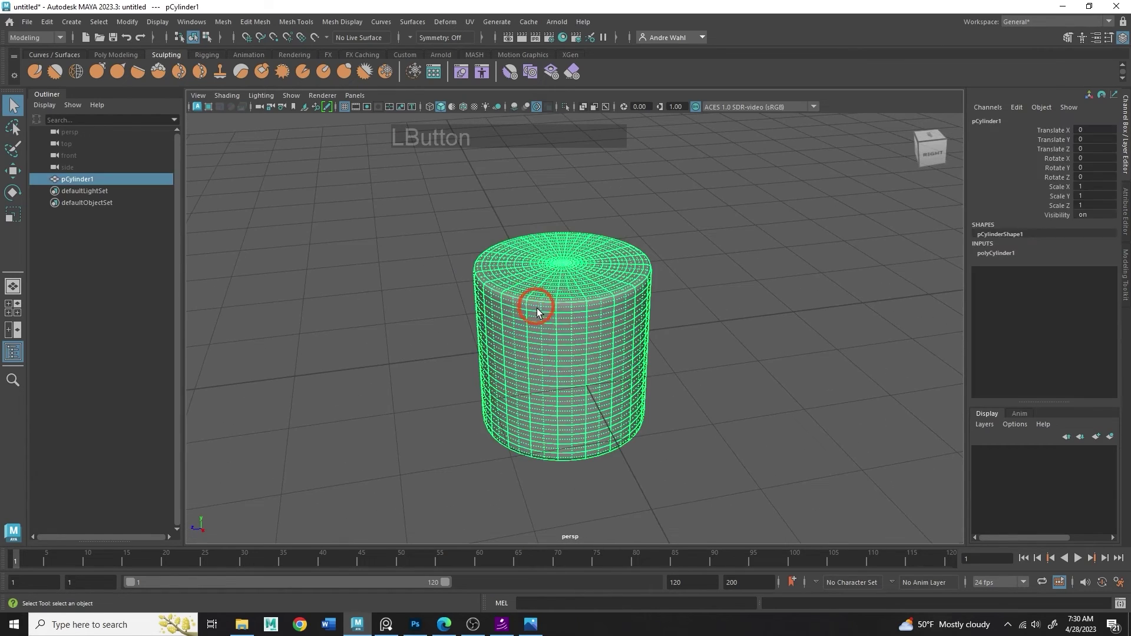
{"action": "left_click", "coordinate": [704, 271]}
{"action": "left_click", "coordinate": [518, 311]}
{"action": "left_click", "coordinate": [641, 315]}
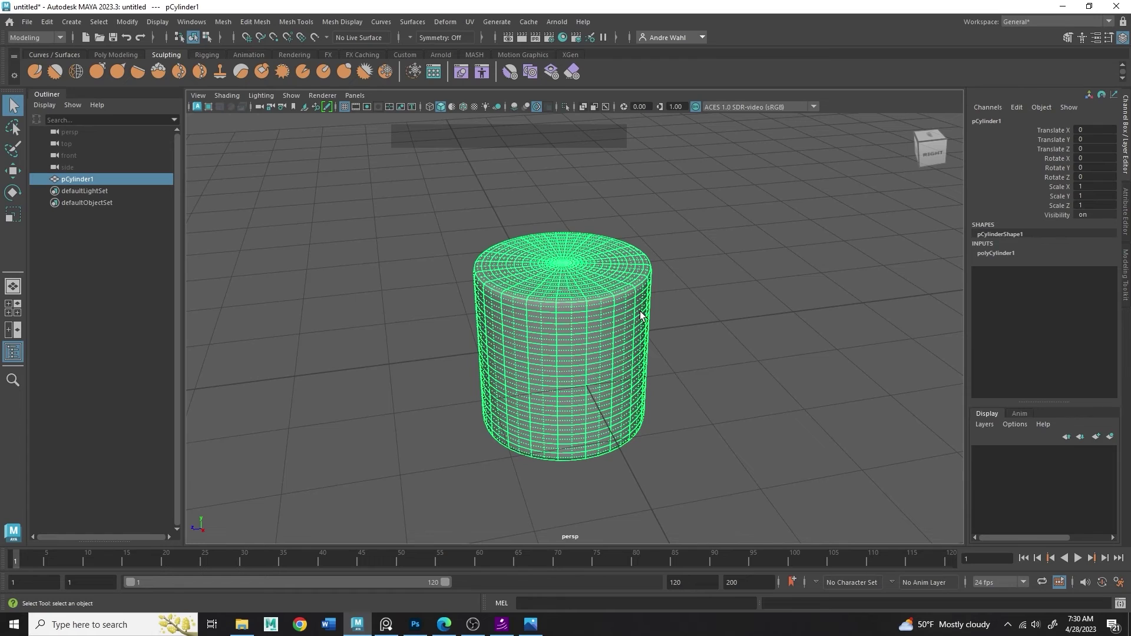
Return the cylinder to the unsmoothed display, delete it and create a polygon cone in its place.
{"action": "key", "text": "1"}
{"action": "key", "text": "Delete"}
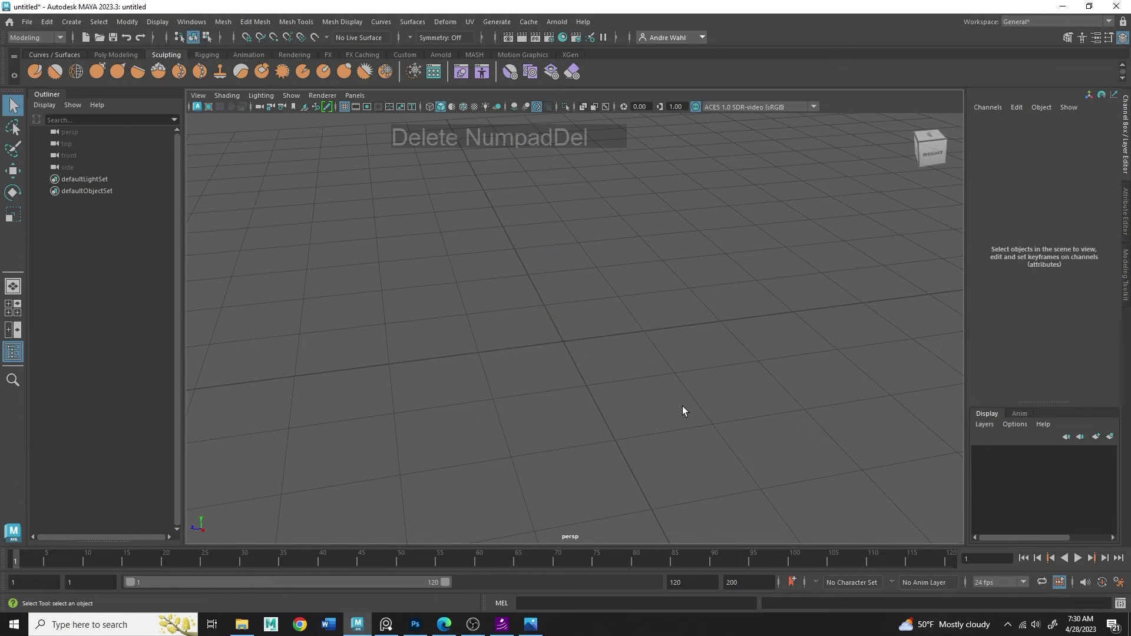
{"action": "left_click", "coordinate": [72, 21]}
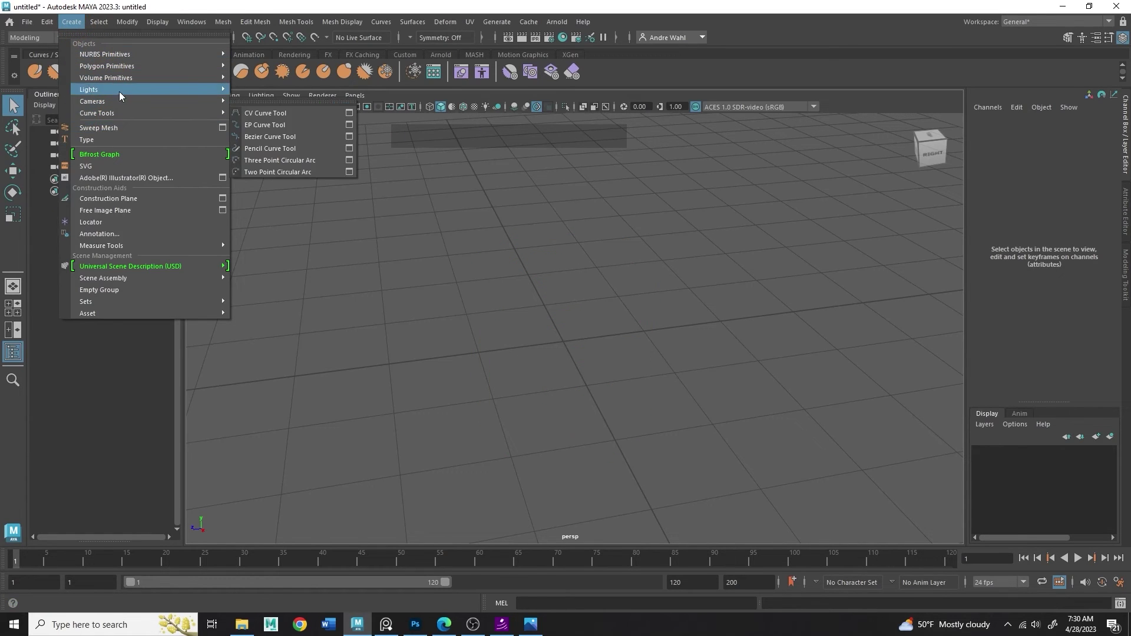
{"action": "left_click", "coordinate": [75, 23]}
{"action": "mouse_move", "coordinate": [104, 77]}
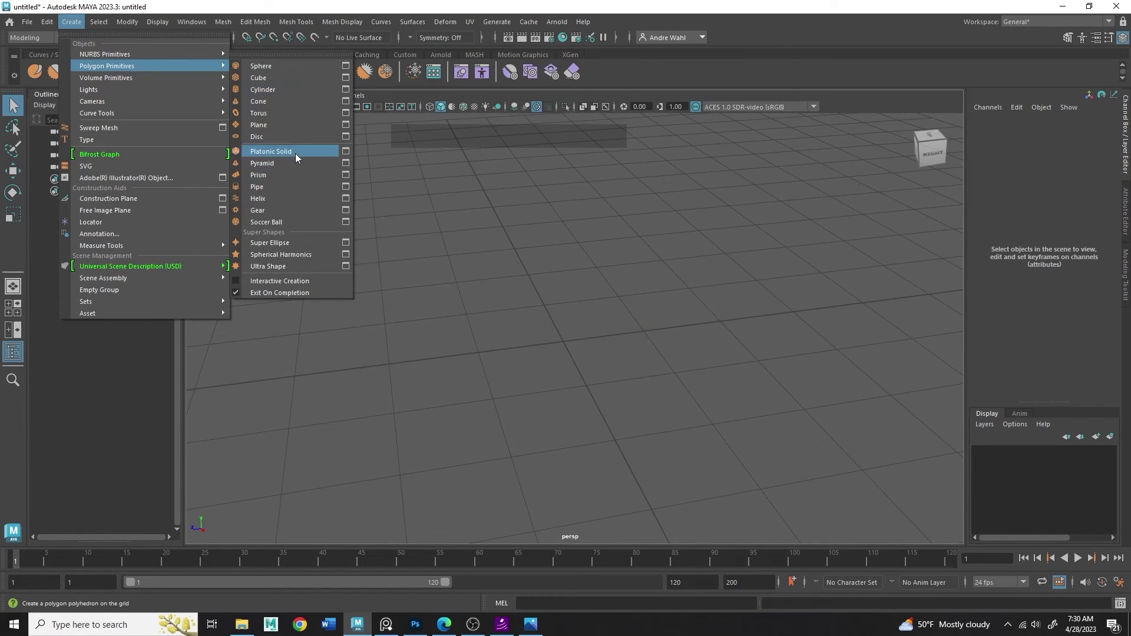
{"action": "left_click", "coordinate": [260, 101]}
{"action": "middle_click_drag", "start_coordinate": [538, 331], "coordinate": [450, 242], "text": "alt"}
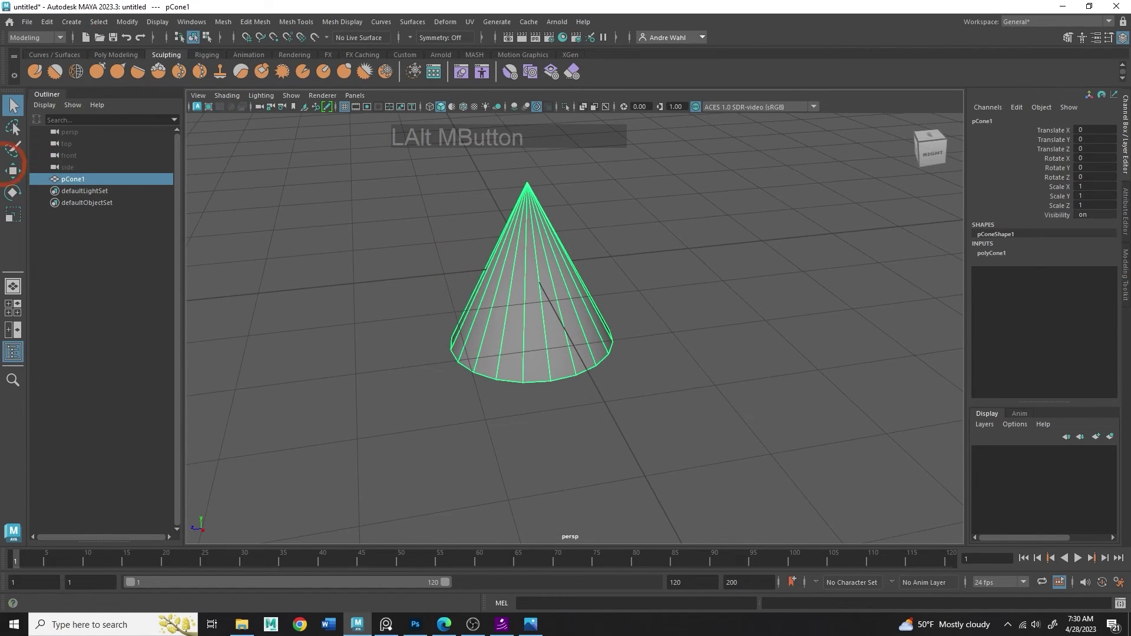
Briefly annotate the cone's side faces as "Tri" and its base face as "Ngon" with pink arrows.
{"action": "left_click", "coordinate": [357, 624]}
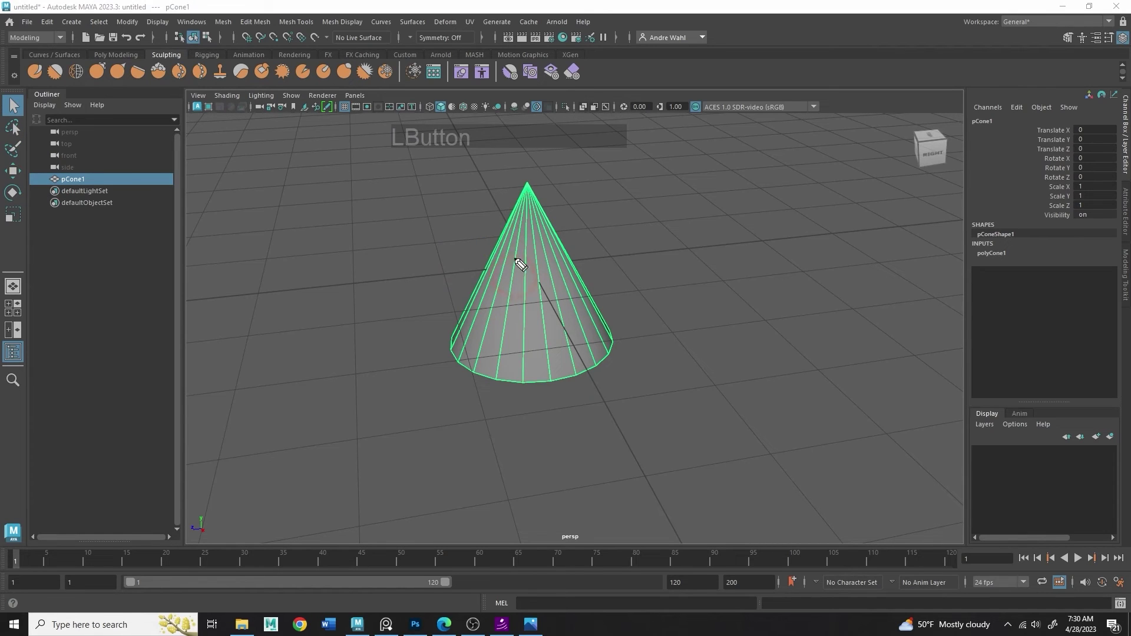
{"action": "mouse_move", "coordinate": [507, 261]}
{"action": "left_mouse_down"}
{"action": "mouse_move", "coordinate": [459, 195]}
{"action": "mouse_move", "coordinate": [476, 176]}
{"action": "left_mouse_up"}
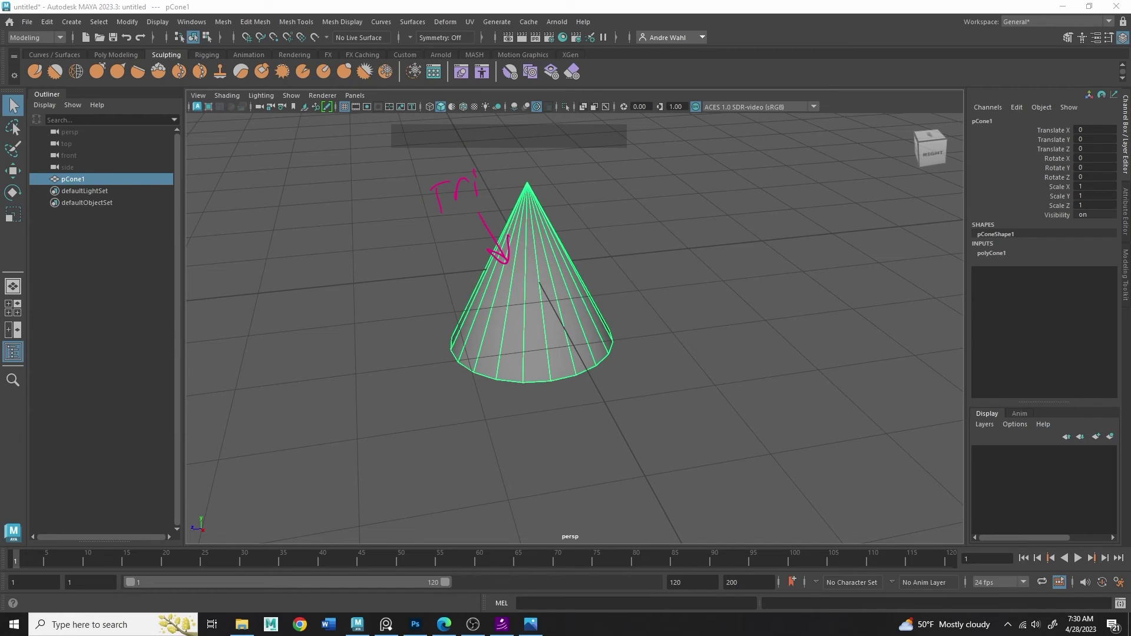
{"action": "left_click_drag", "start_coordinate": [249, 301], "coordinate": [369, 293], "text": "alt"}
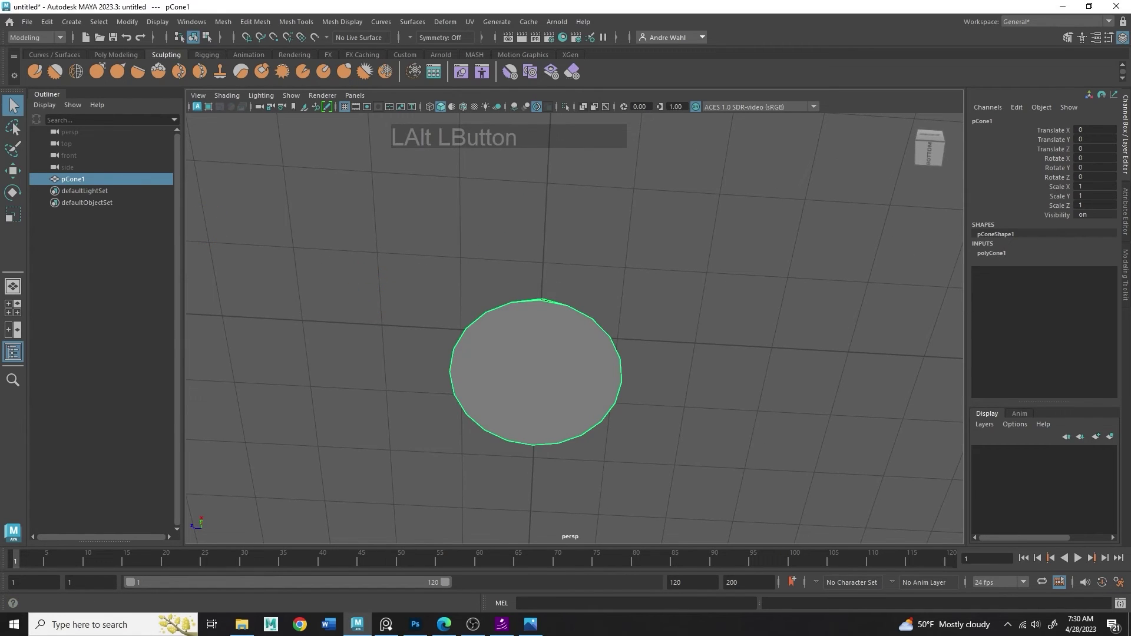
{"action": "left_click_drag", "start_coordinate": [509, 263], "coordinate": [511, 316]}
{"action": "mouse_move", "coordinate": [543, 255]}
{"action": "left_mouse_down"}
{"action": "mouse_move", "coordinate": [547, 276]}
{"action": "mouse_move", "coordinate": [628, 247]}
{"action": "mouse_move", "coordinate": [646, 290]}
{"action": "left_mouse_up"}
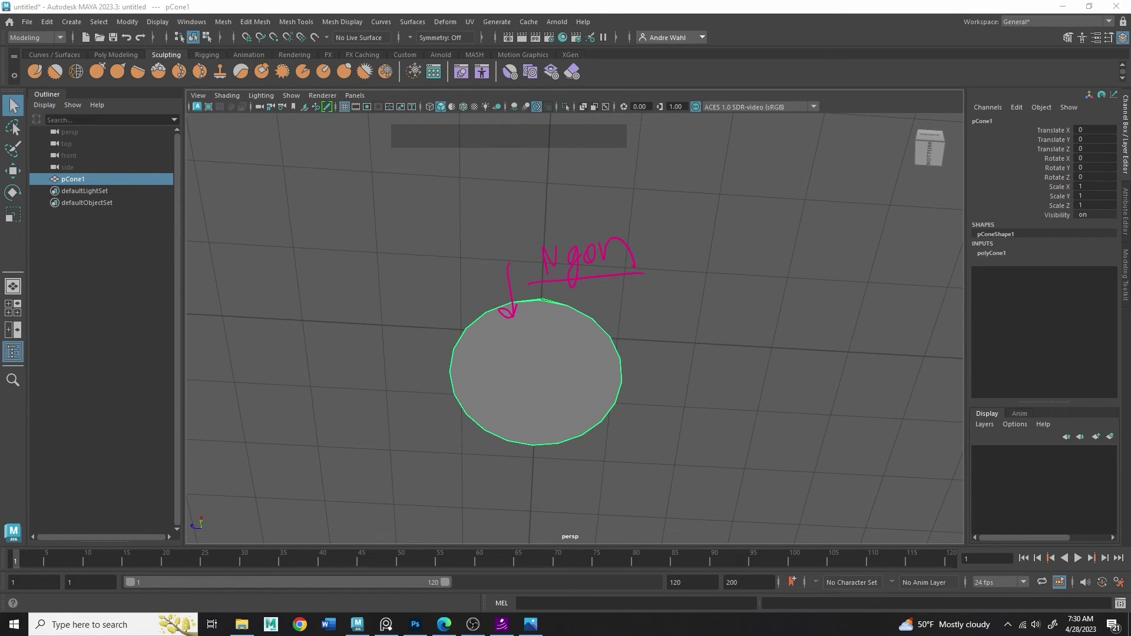
{"action": "left_click", "coordinate": [599, 384]}
Display the cone in smooth mesh preview and deselect it to inspect its base and tip.
{"action": "left_click", "coordinate": [547, 316]}
{"action": "key", "text": "3"}
{"action": "key", "text": "alt"}
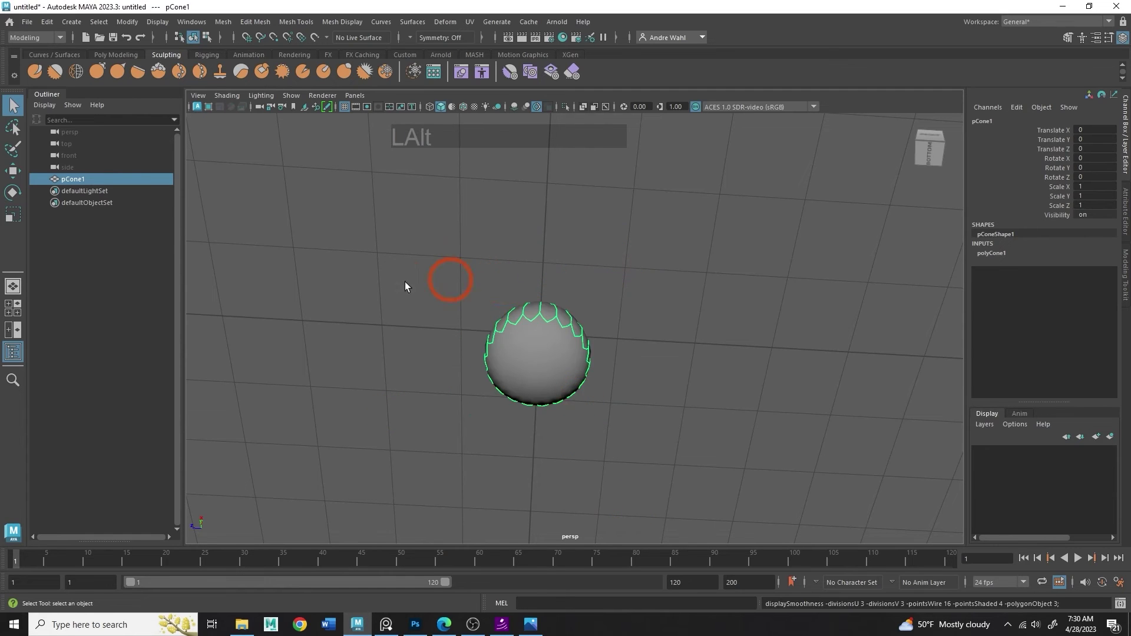
{"action": "left_click_drag", "start_coordinate": [405, 281], "coordinate": [418, 344], "text": "alt"}
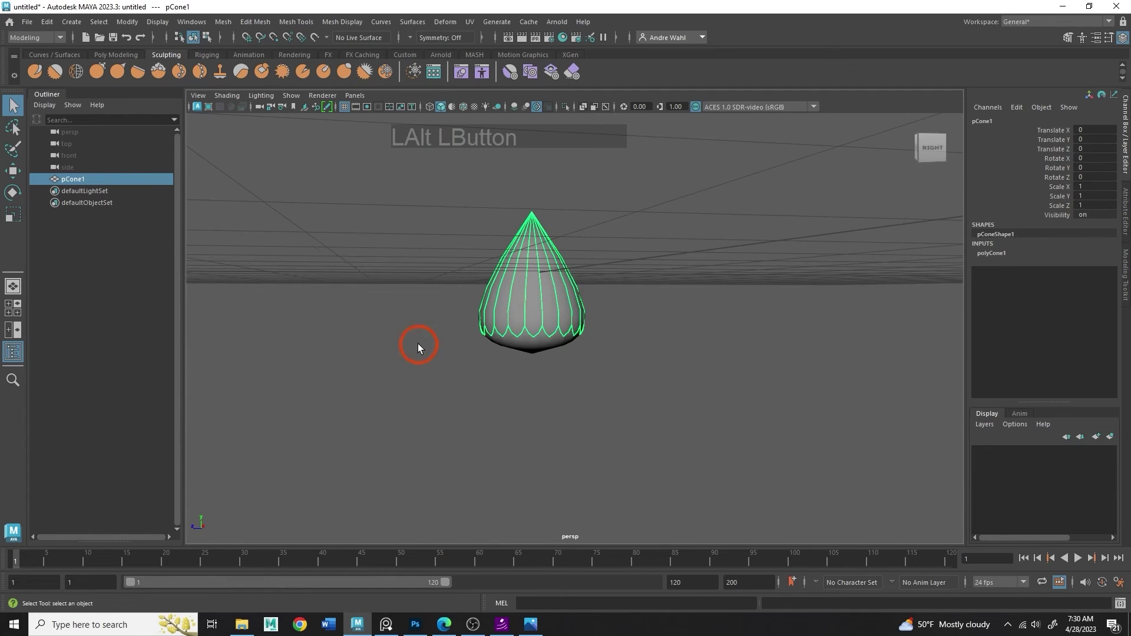
{"action": "left_click", "coordinate": [270, 253]}
{"action": "middle_click_drag", "start_coordinate": [270, 253], "coordinate": [291, 310], "text": "alt"}
{"action": "mouse_move", "coordinate": [291, 309]}
{"action": "left_mouse_down", "text": "alt"}
{"action": "mouse_move", "coordinate": [457, 345]}
{"action": "mouse_move", "coordinate": [456, 335]}
{"action": "left_mouse_up", "text": "alt"}
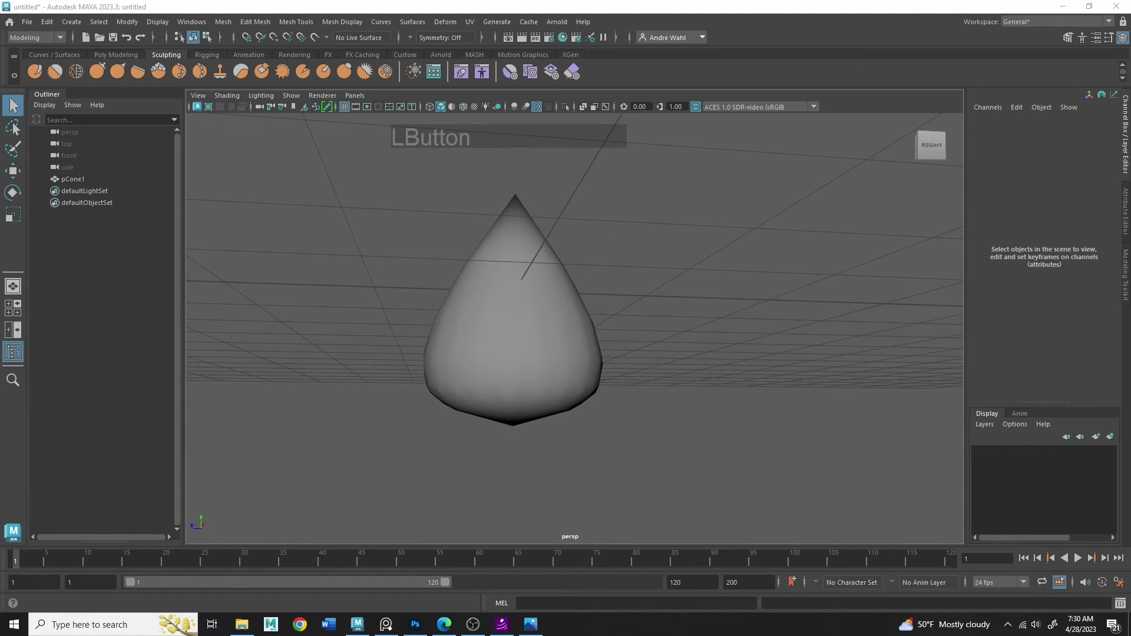
{"action": "left_click_drag", "start_coordinate": [513, 347], "coordinate": [600, 263], "text": "alt"}
{"action": "right_click_drag", "start_coordinate": [601, 263], "coordinate": [630, 262], "text": "alt"}
{"action": "left_click_drag", "start_coordinate": [630, 262], "coordinate": [666, 269], "text": "alt"}
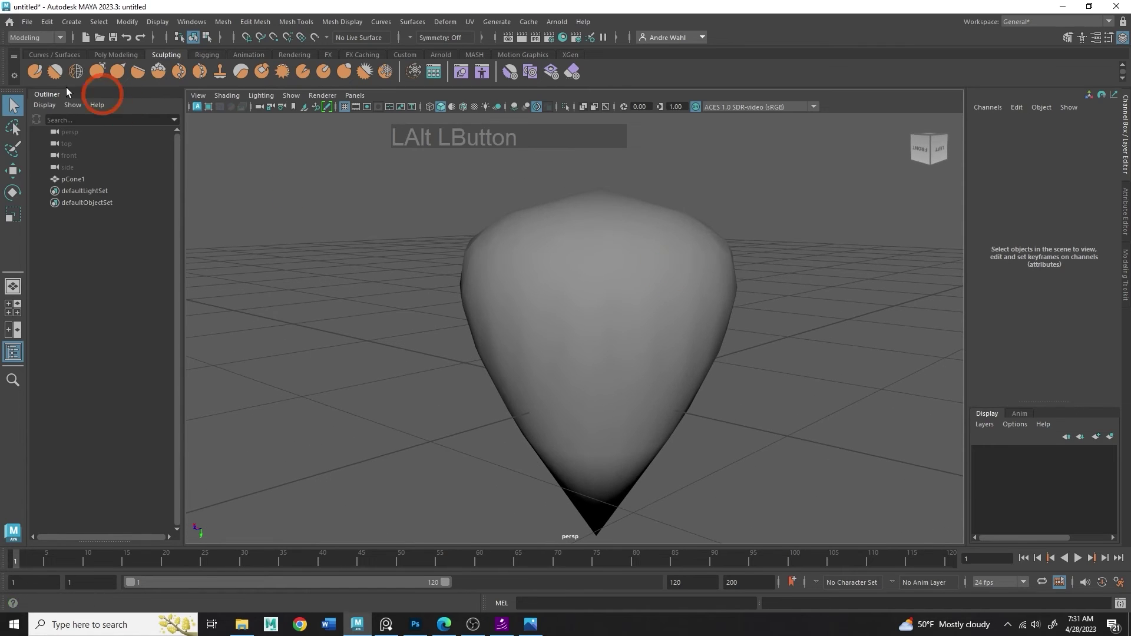
Temporarily light the cone with all lights to view its silhouette, and annotate the base with pink arrows and "Flat ?".
{"action": "left_click", "coordinate": [485, 106]}
{"action": "right_click_drag", "start_coordinate": [533, 186], "coordinate": [477, 188], "text": "alt"}
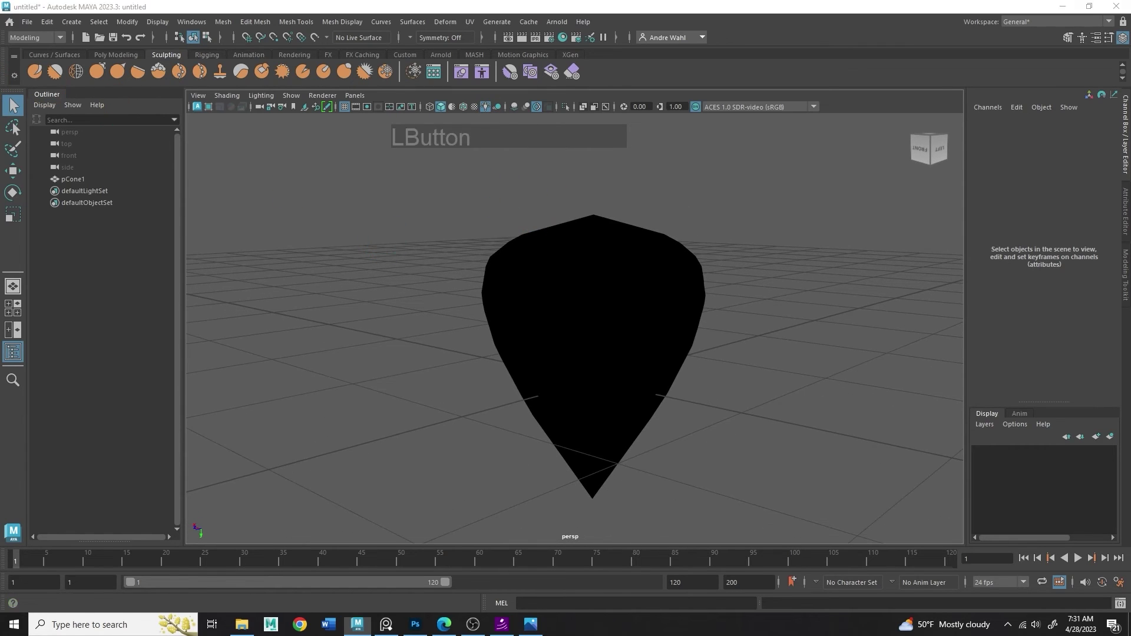
{"action": "left_click_drag", "start_coordinate": [546, 222], "coordinate": [611, 216]}
{"action": "mouse_move", "coordinate": [589, 172]}
{"action": "left_mouse_down"}
{"action": "mouse_move", "coordinate": [593, 189]}
{"action": "mouse_move", "coordinate": [638, 186]}
{"action": "left_mouse_up"}
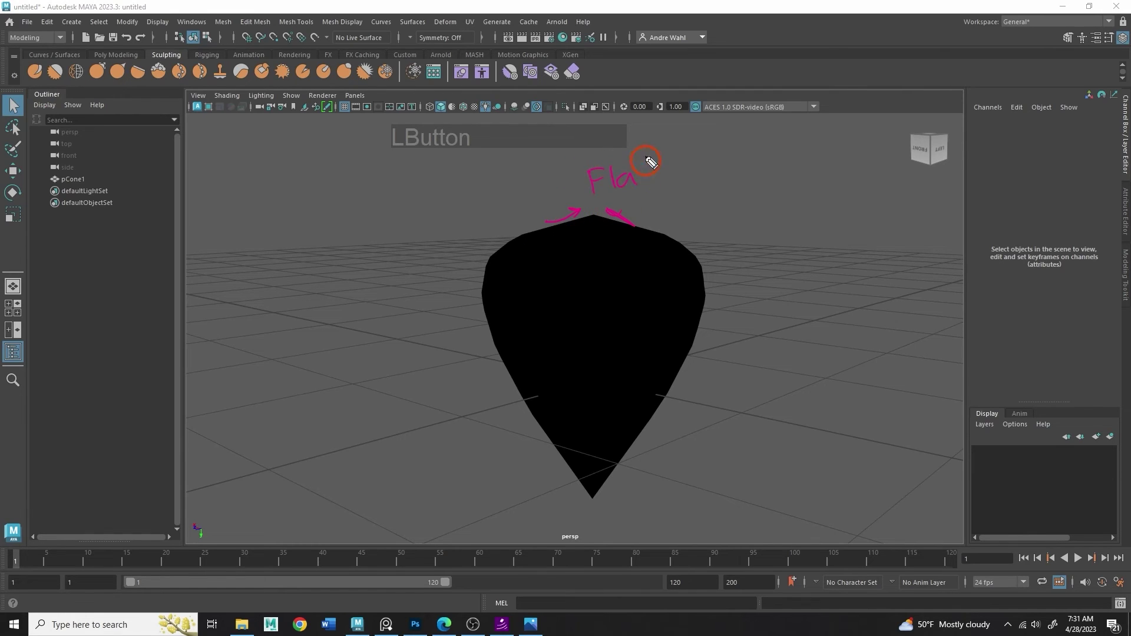
{"action": "left_click", "coordinate": [686, 189]}
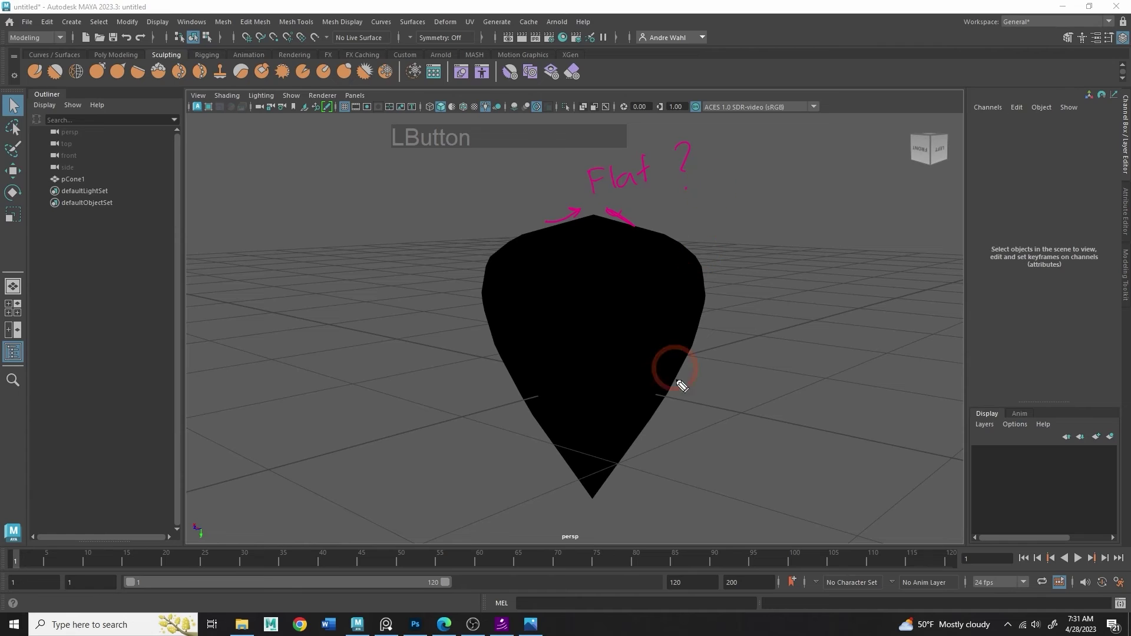
{"action": "left_click_drag", "start_coordinate": [576, 497], "coordinate": [641, 516]}
{"action": "left_click", "coordinate": [138, 114]}
{"action": "left_click", "coordinate": [499, 106]}
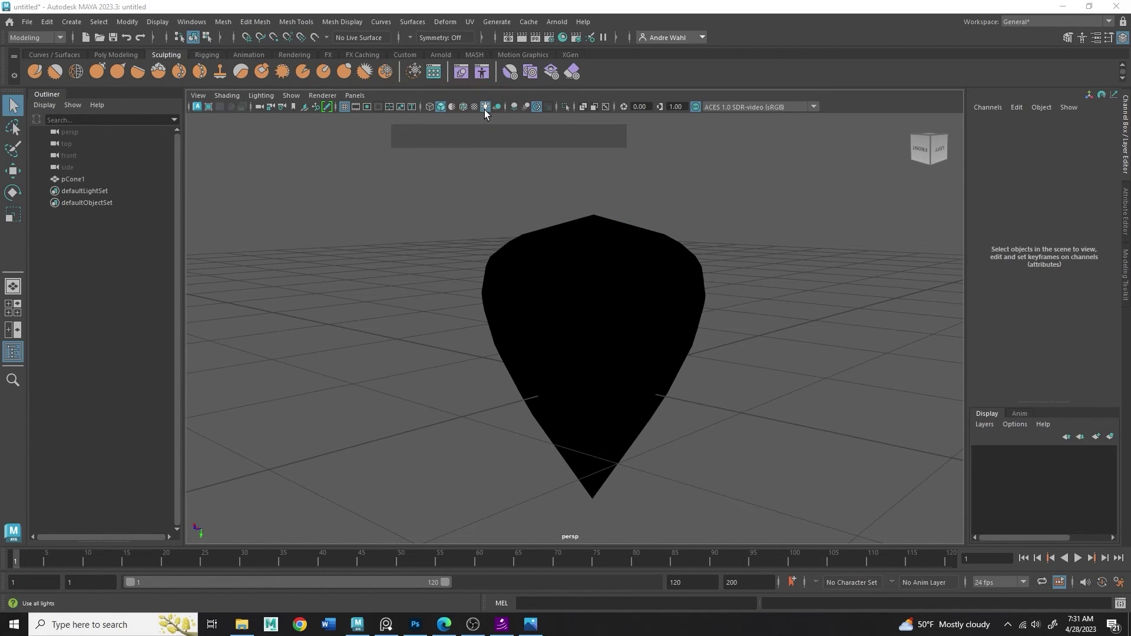
{"action": "left_click", "coordinate": [486, 108]}
Select the cone and enable Display Subdivisions for its smooth mesh preview.
{"action": "left_click", "coordinate": [592, 345]}
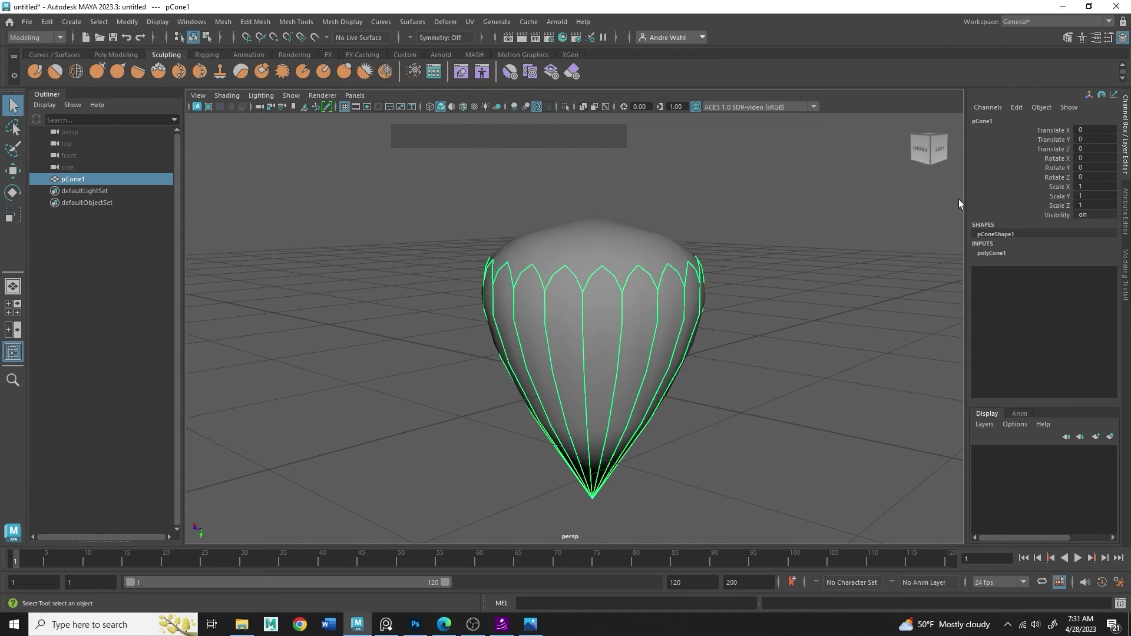
{"action": "left_click", "coordinate": [1098, 38]}
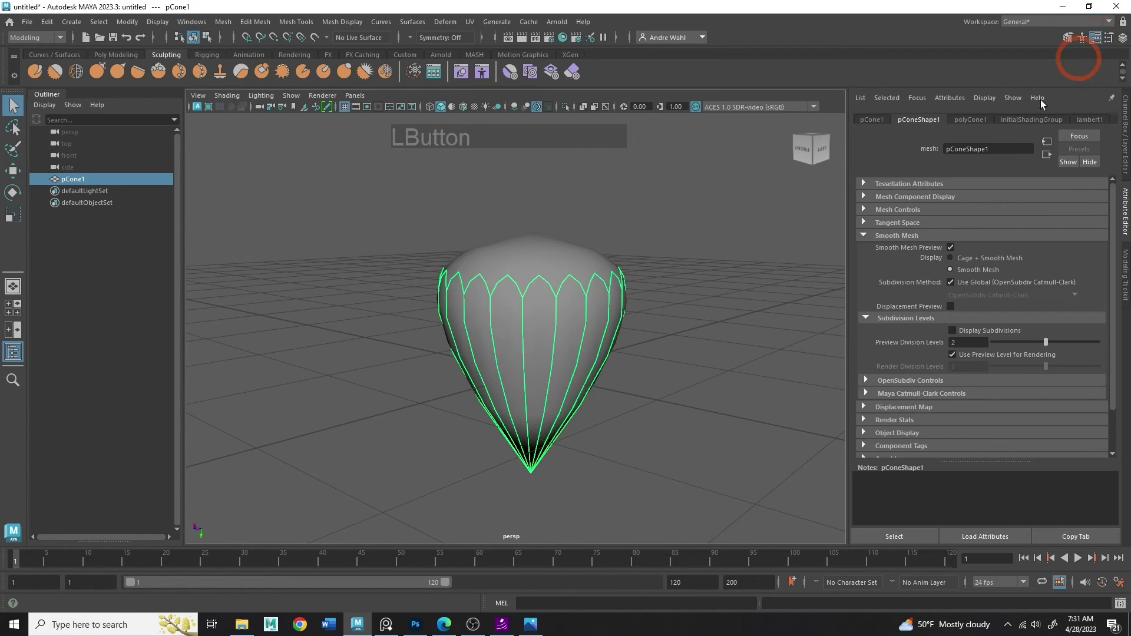
{"action": "left_click", "coordinate": [953, 330]}
Briefly trace the edges radiating from the centre of the cone's base in pink.
{"action": "left_click_drag", "start_coordinate": [676, 259], "coordinate": [678, 300], "text": "alt"}
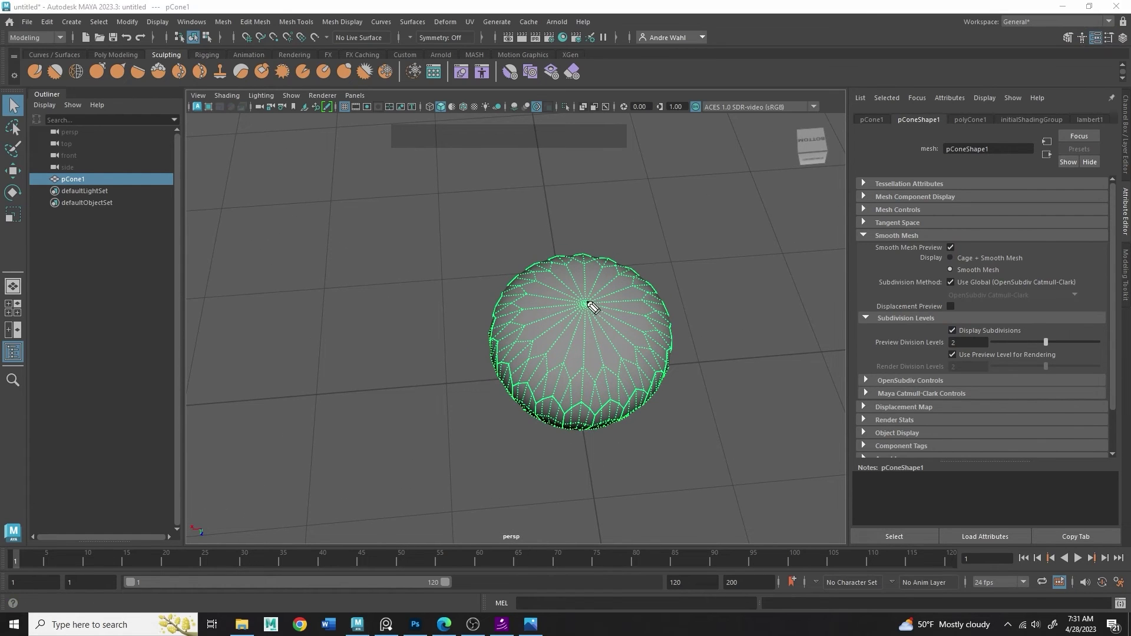
{"action": "mouse_move", "coordinate": [590, 305]}
{"action": "left_mouse_down"}
{"action": "mouse_move", "coordinate": [605, 377]}
{"action": "mouse_move", "coordinate": [558, 368]}
{"action": "mouse_move", "coordinate": [509, 330]}
{"action": "mouse_move", "coordinate": [519, 288]}
{"action": "left_mouse_up"}
{"action": "mouse_move", "coordinate": [586, 301]}
{"action": "left_mouse_down"}
{"action": "mouse_move", "coordinate": [569, 270]}
{"action": "mouse_move", "coordinate": [596, 266]}
{"action": "mouse_move", "coordinate": [654, 323]}
{"action": "left_mouse_up"}
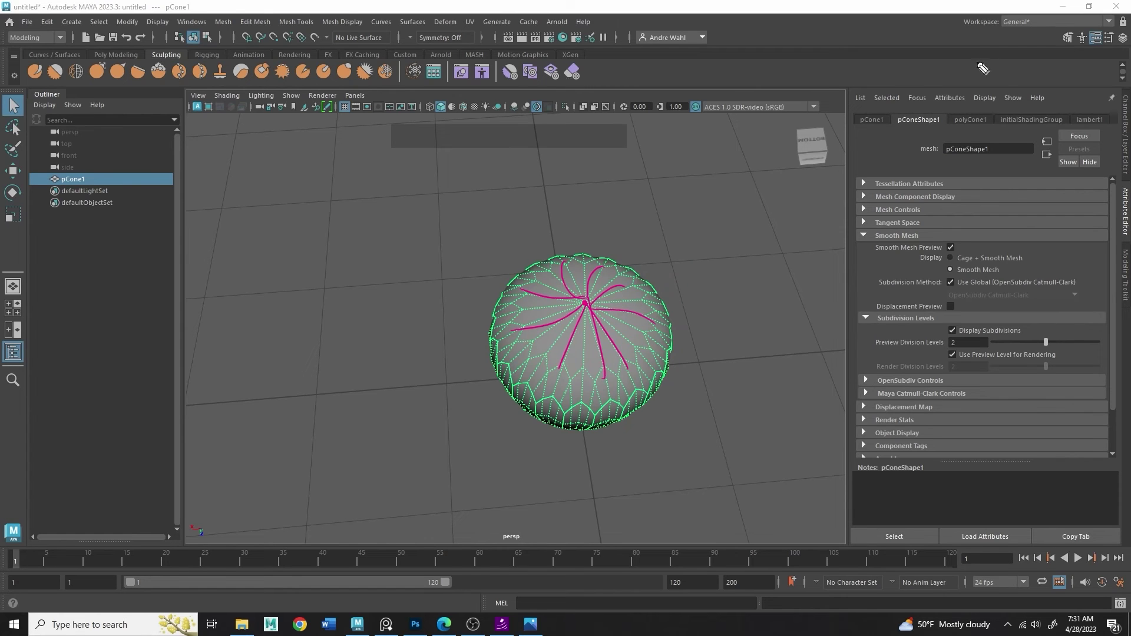
{"action": "left_click", "coordinate": [586, 303]}
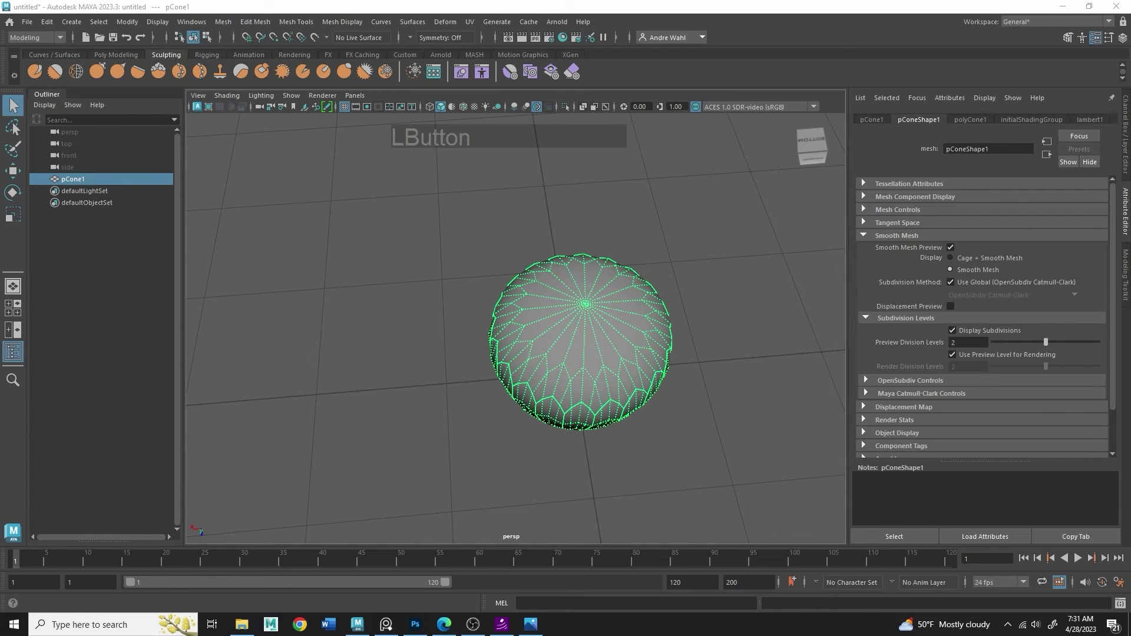
Mark the smoothed cone's tip in pink and label it "pole".
{"action": "left_click_drag", "start_coordinate": [643, 332], "coordinate": [629, 284], "text": "alt"}
{"action": "left_click_drag", "start_coordinate": [677, 331], "coordinate": [694, 324], "text": "alt"}
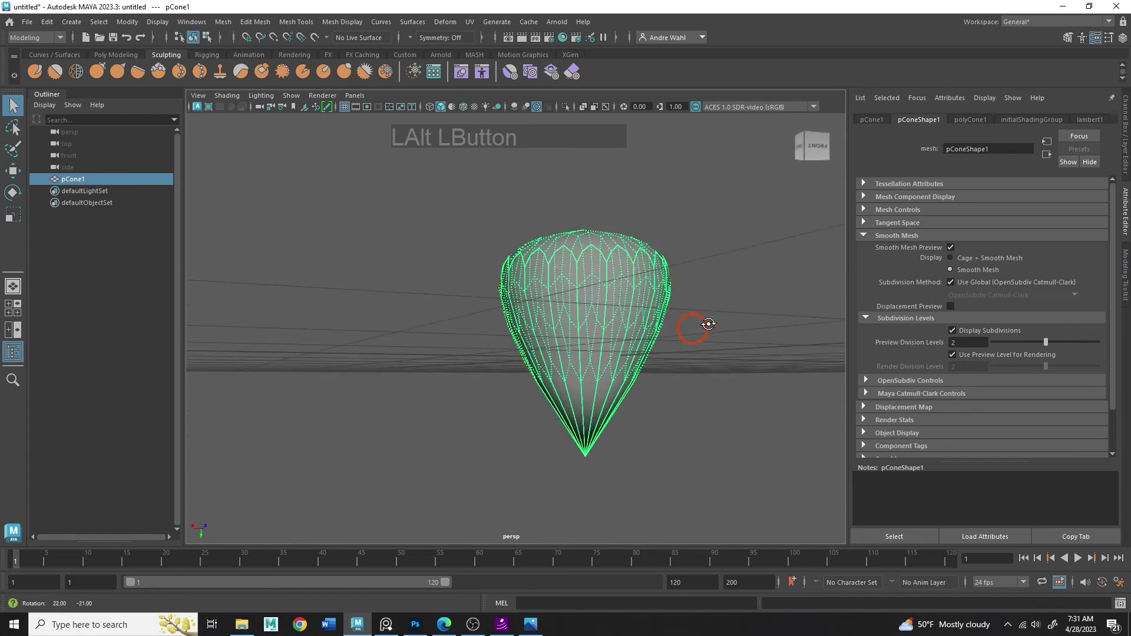
{"action": "right_click_drag", "start_coordinate": [694, 323], "coordinate": [661, 328], "text": "alt"}
{"action": "middle_click_drag", "start_coordinate": [661, 328], "coordinate": [583, 292], "text": "alt"}
{"action": "right_click_drag", "start_coordinate": [583, 292], "coordinate": [211, 277], "text": "alt"}
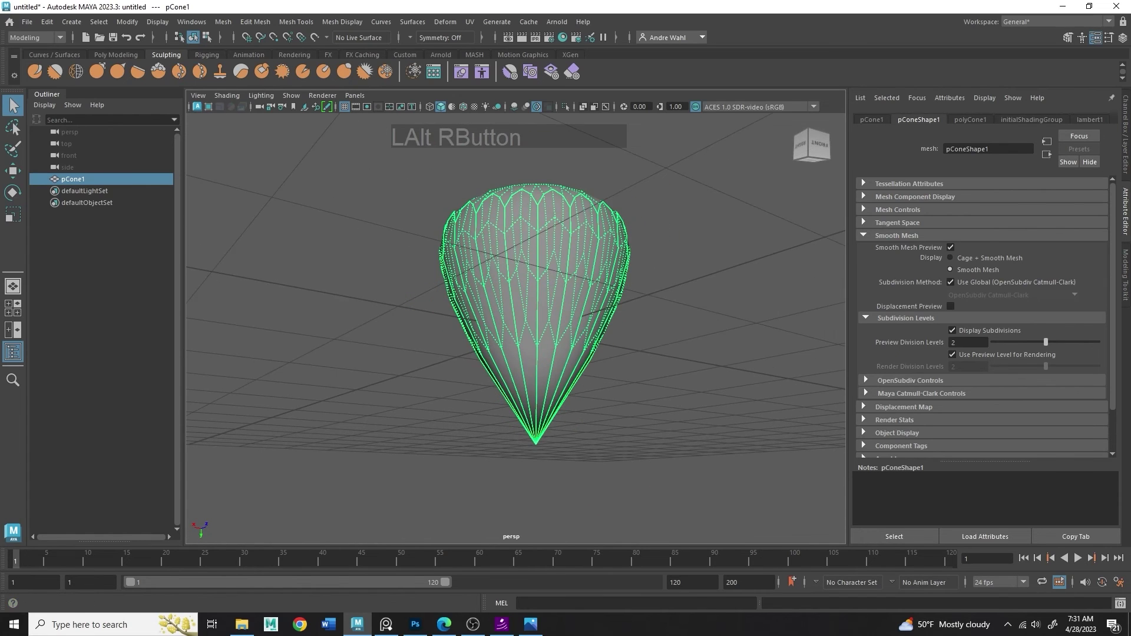
{"action": "left_click", "coordinate": [0, 226]}
{"action": "left_click_drag", "start_coordinate": [525, 452], "coordinate": [544, 450]}
{"action": "left_click_drag", "start_coordinate": [563, 437], "coordinate": [626, 450]}
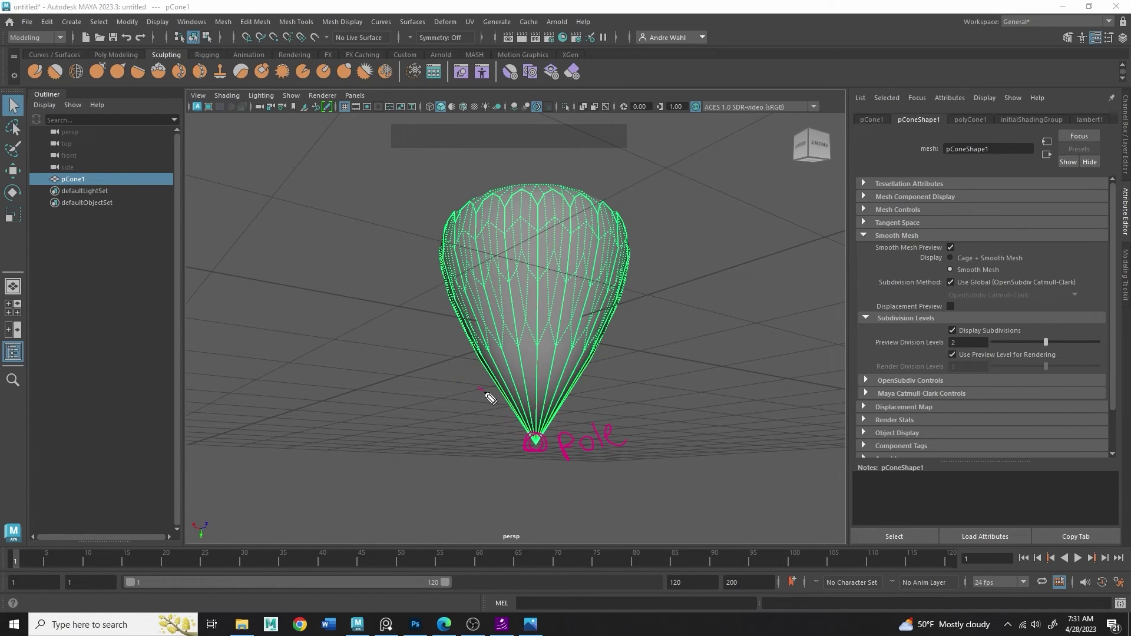
Draw pink arrows along both sides of the cone, leading away from the tip.
{"action": "left_click_drag", "start_coordinate": [484, 391], "coordinate": [434, 298]}
{"action": "left_click_drag", "start_coordinate": [432, 301], "coordinate": [451, 330]}
{"action": "mouse_move", "coordinate": [579, 391]}
{"action": "left_mouse_down"}
{"action": "mouse_move", "coordinate": [602, 364]}
{"action": "mouse_move", "coordinate": [648, 353]}
{"action": "left_mouse_up"}
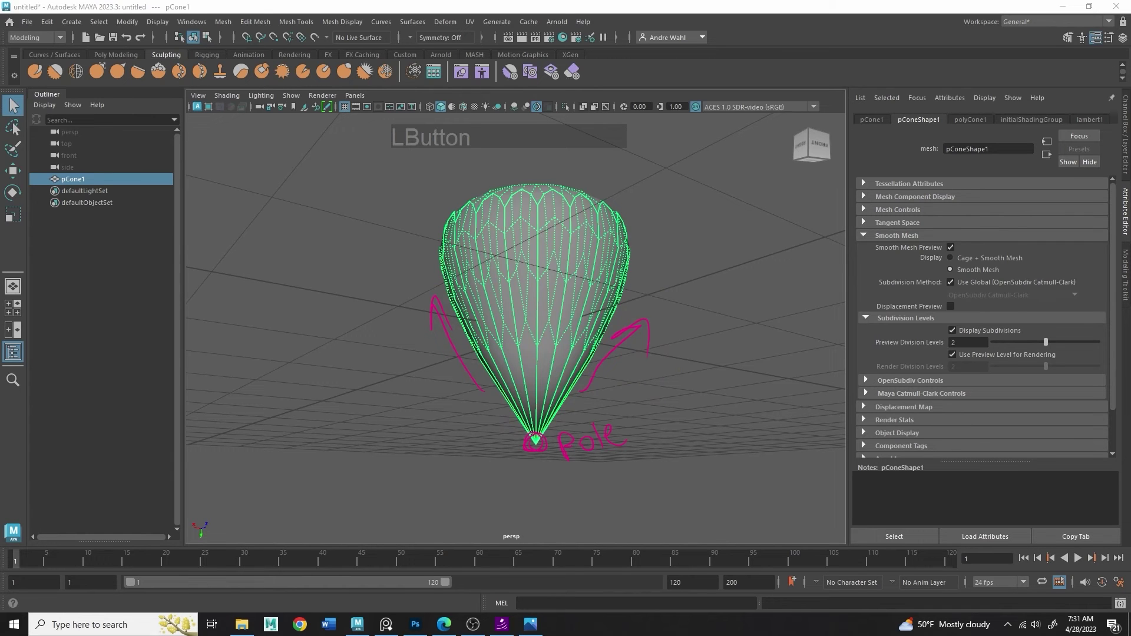
Turn off the cone's smooth mesh preview and set its Subdivisions Cap to 2.
{"action": "mouse_move", "coordinate": [562, 230]}
{"action": "left_mouse_down", "text": "alt"}
{"action": "mouse_move", "coordinate": [653, 359]}
{"action": "mouse_move", "coordinate": [661, 413]}
{"action": "mouse_move", "coordinate": [667, 315]}
{"action": "left_mouse_up", "text": "alt"}
{"action": "key", "text": "1"}
{"action": "left_click", "coordinate": [1123, 38]}
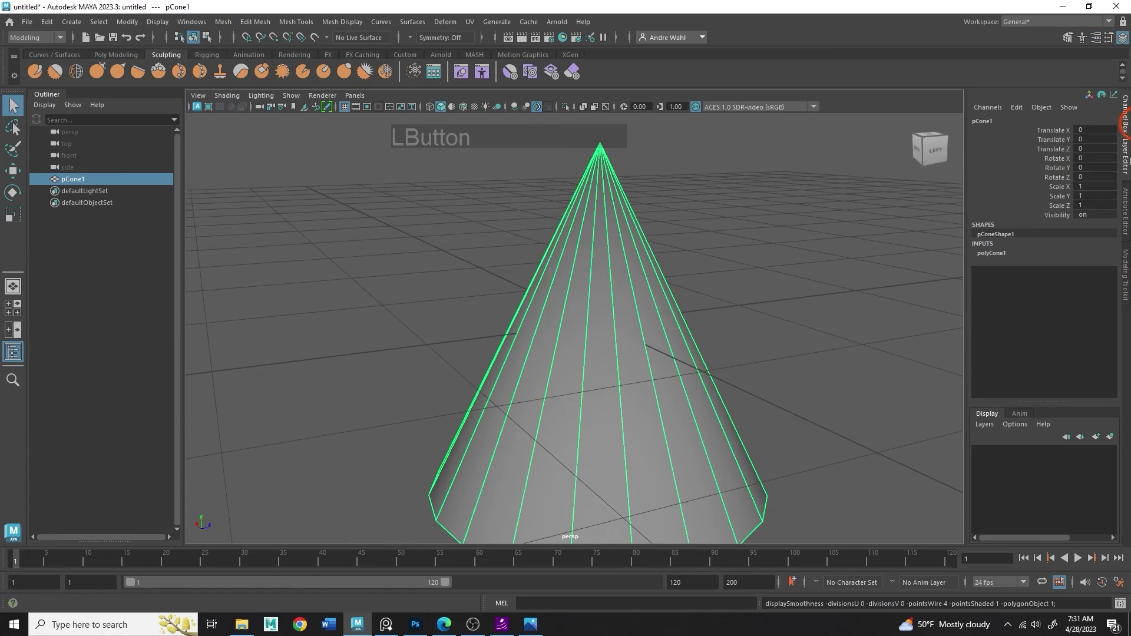
{"action": "left_click", "coordinate": [995, 252]}
{"action": "middle_click_drag", "start_coordinate": [754, 118], "coordinate": [745, 179], "text": "alt"}
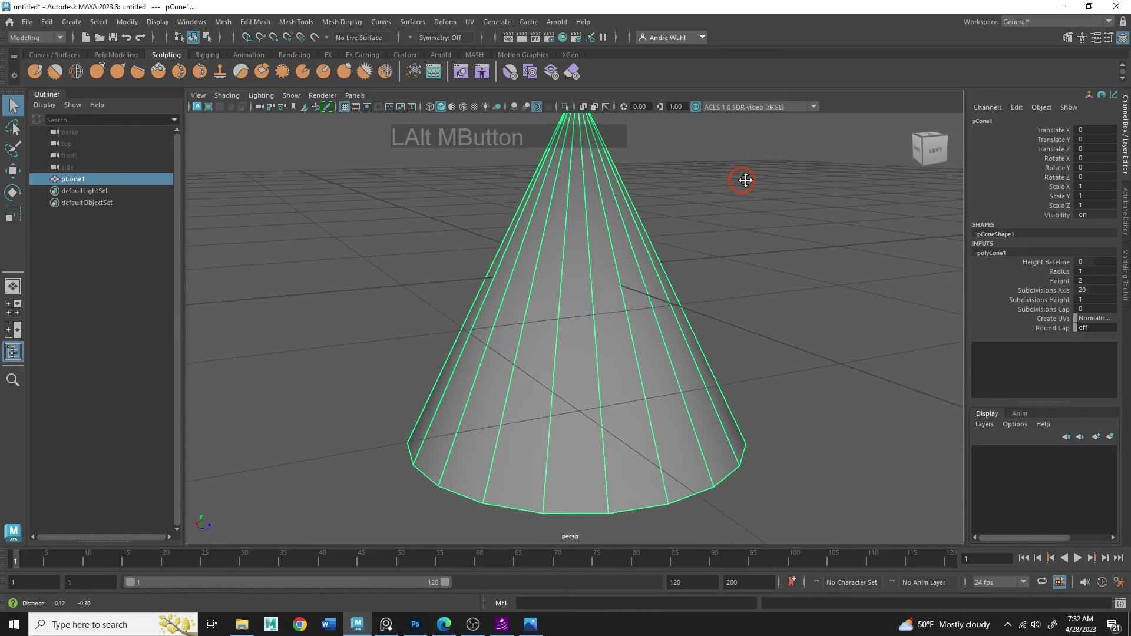
{"action": "left_click_drag", "start_coordinate": [744, 179], "coordinate": [754, 228], "text": "alt"}
{"action": "right_click_drag", "start_coordinate": [755, 228], "coordinate": [706, 209], "text": "alt"}
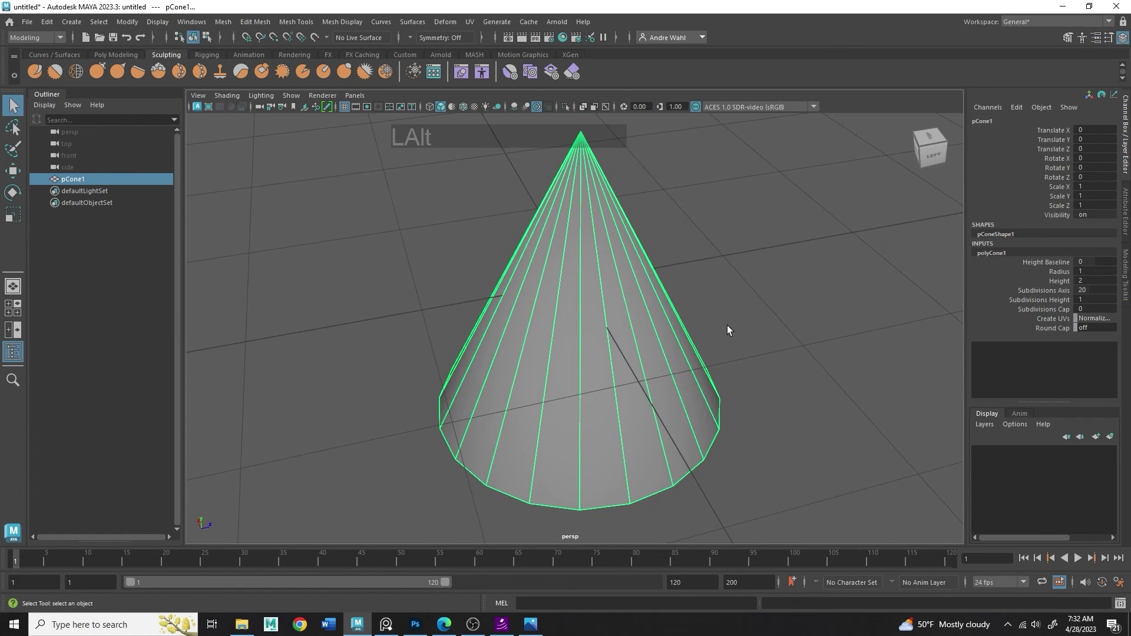
{"action": "left_click_drag", "start_coordinate": [729, 329], "coordinate": [733, 197], "text": "alt"}
{"action": "left_click", "coordinate": [1047, 311]}
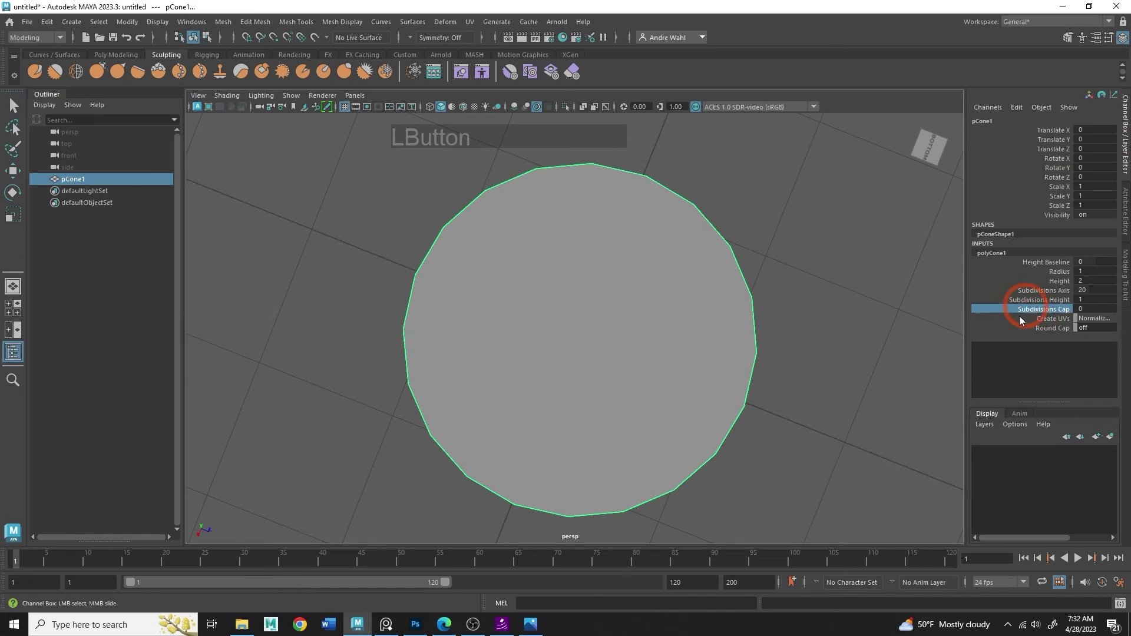
{"action": "middle_click_drag", "start_coordinate": [820, 323], "coordinate": [828, 319]}
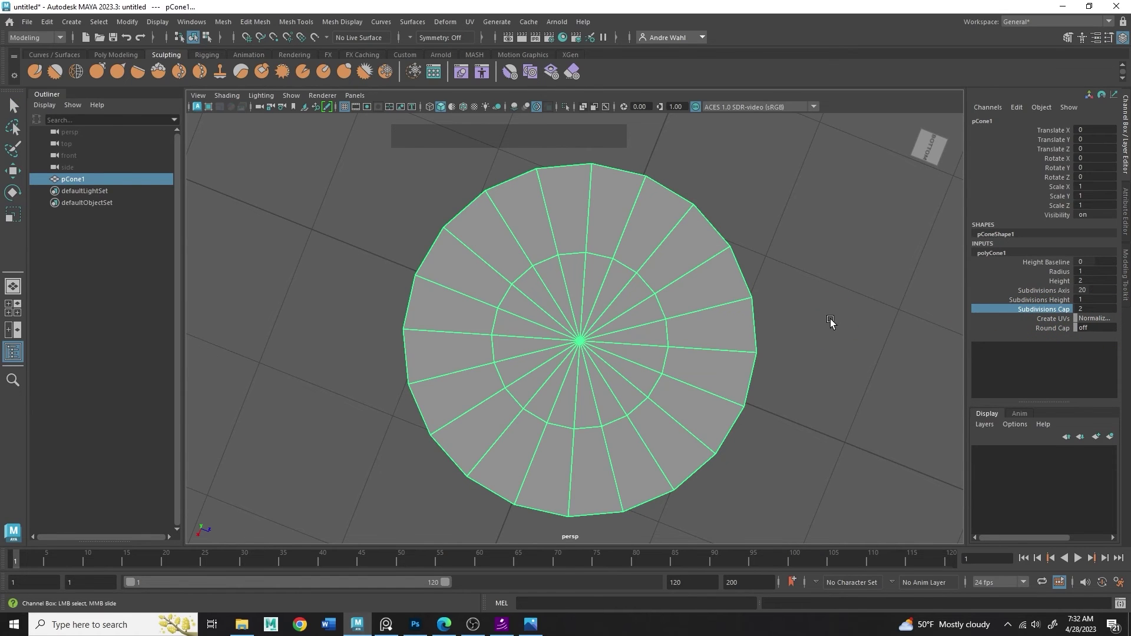
Preview the cone as a smooth mesh and view its subdivided base and sides.
{"action": "key", "text": "3"}
{"action": "left_click_drag", "start_coordinate": [833, 332], "coordinate": [802, 265], "text": "alt"}
{"action": "left_click", "coordinate": [797, 255]}
{"action": "left_click", "coordinate": [694, 269]}
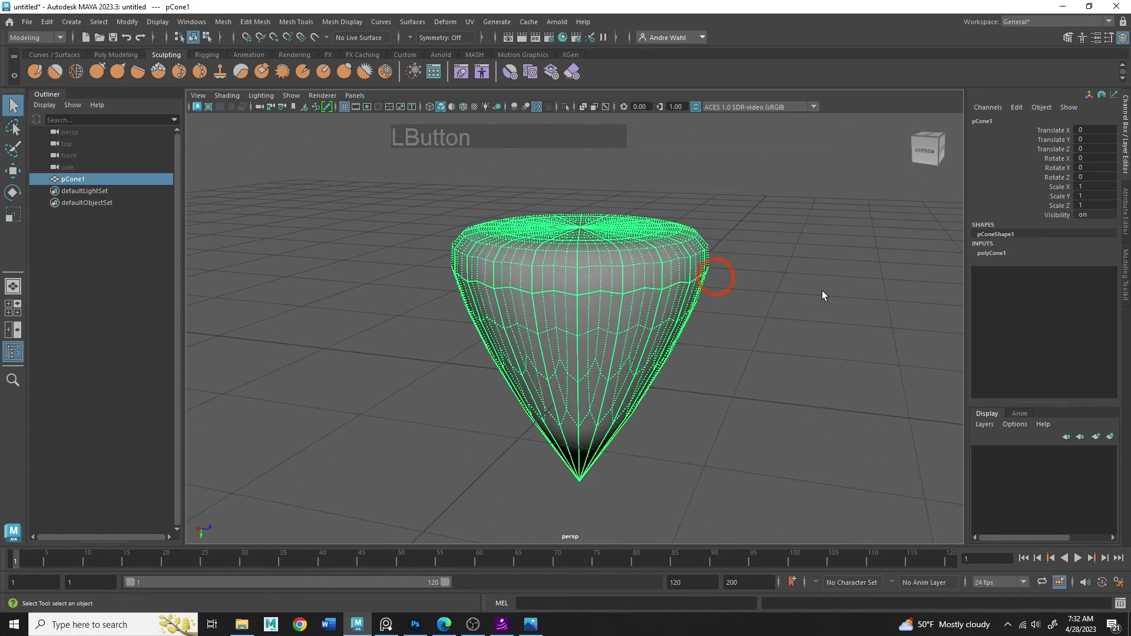
Return the cone to its unsmoothed display and raise its Subdivisions Cap to 11.
{"action": "key", "text": "1"}
{"action": "left_click", "coordinate": [993, 253]}
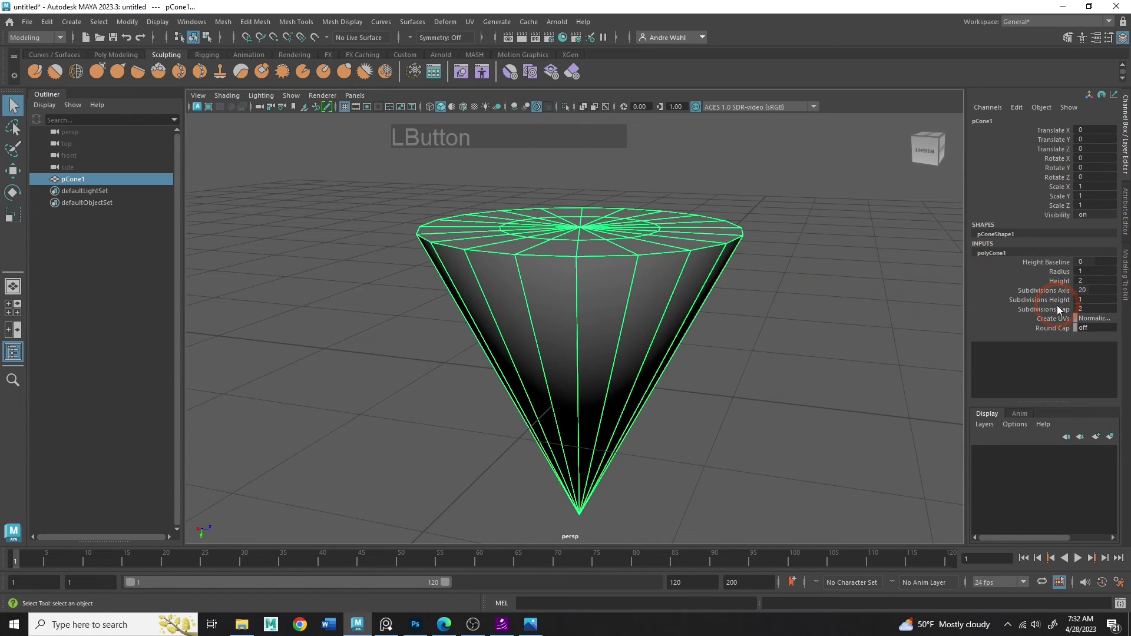
{"action": "left_click", "coordinate": [1043, 309]}
{"action": "left_click_drag", "start_coordinate": [649, 292], "coordinate": [652, 298], "text": "alt"}
{"action": "middle_click_drag", "start_coordinate": [651, 297], "coordinate": [717, 331]}
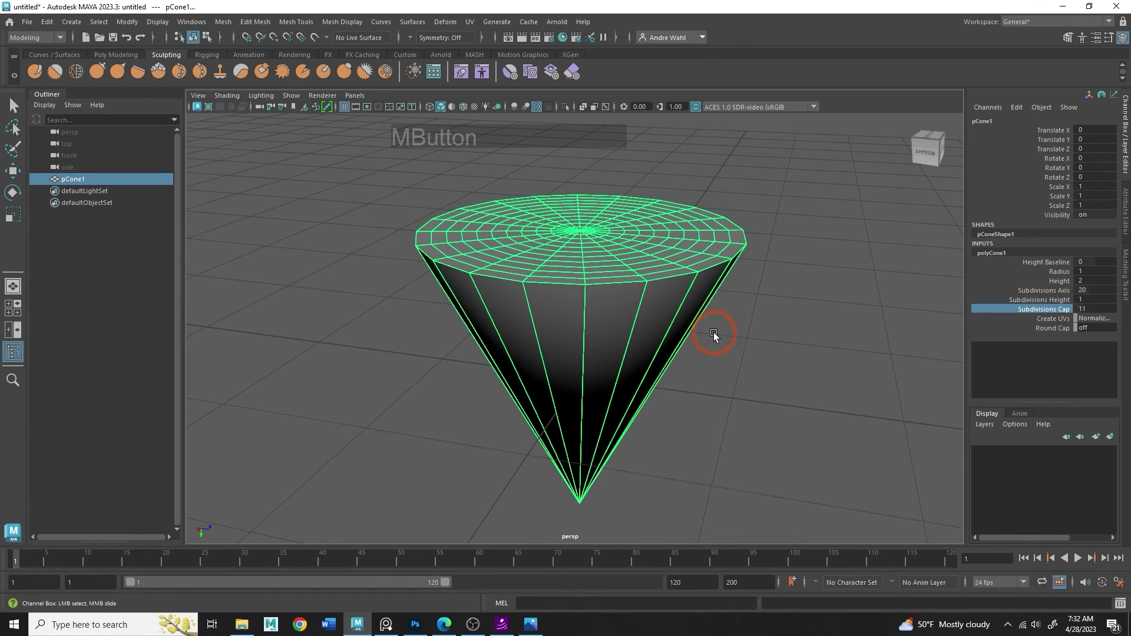
Preview the cone smoothed again and examine how its denser base cap holds its shape.
{"action": "key", "text": "3"}
{"action": "left_click", "coordinate": [798, 363]}
{"action": "right_click_drag", "start_coordinate": [798, 363], "coordinate": [812, 353], "text": "alt"}
{"action": "left_click_drag", "start_coordinate": [812, 353], "coordinate": [740, 335], "text": "alt"}
{"action": "left_click", "coordinate": [518, 341]}
Switch smoothing off and set the cone's Subdivisions Height to 15.
{"action": "key", "text": "1"}
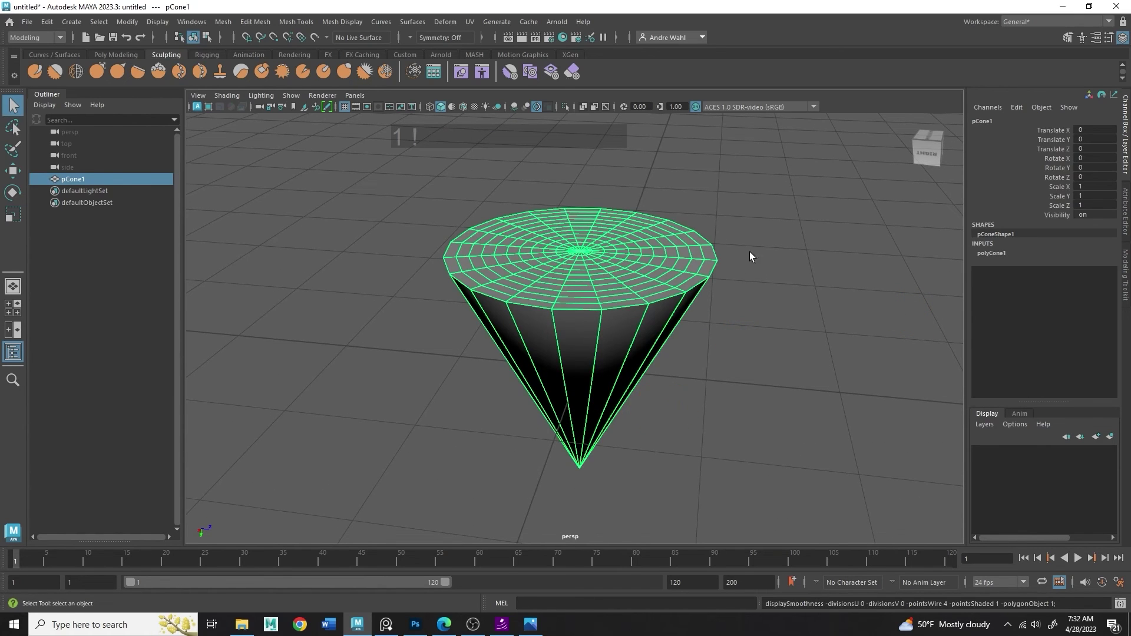
{"action": "left_click", "coordinate": [1001, 252]}
{"action": "left_click_drag", "start_coordinate": [854, 271], "coordinate": [1015, 285], "text": "alt"}
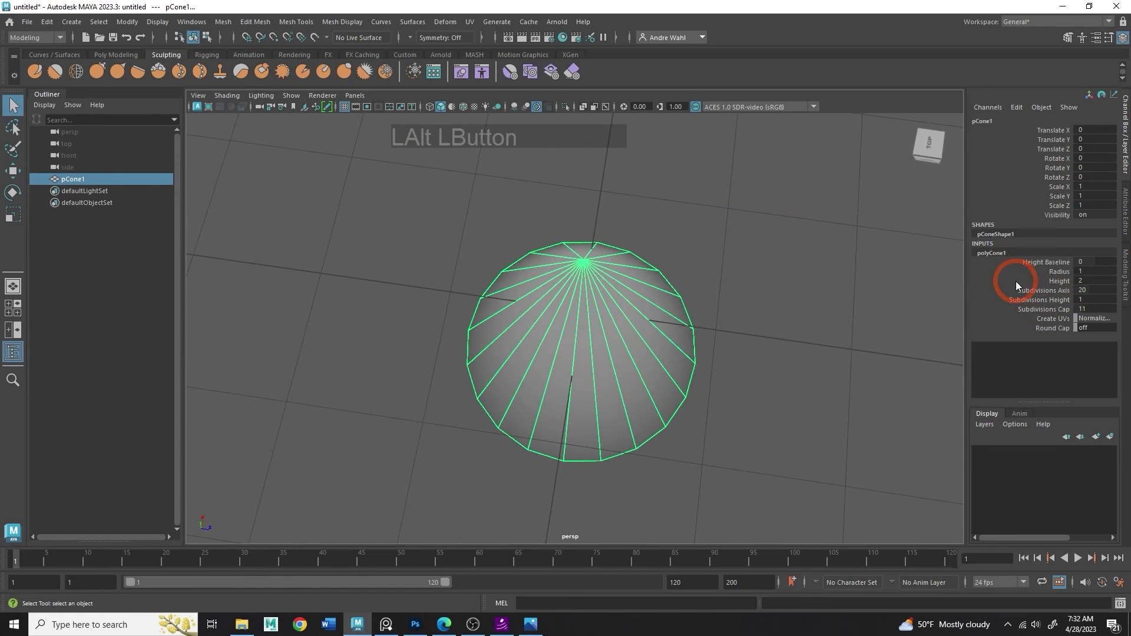
{"action": "left_click", "coordinate": [1038, 298]}
{"action": "left_click_drag", "start_coordinate": [942, 306], "coordinate": [712, 273], "text": "alt"}
{"action": "middle_click_drag", "start_coordinate": [712, 272], "coordinate": [775, 334]}
Preview the height-subdivided cone as a smooth mesh and examine its sides and tip.
{"action": "key", "text": "3"}
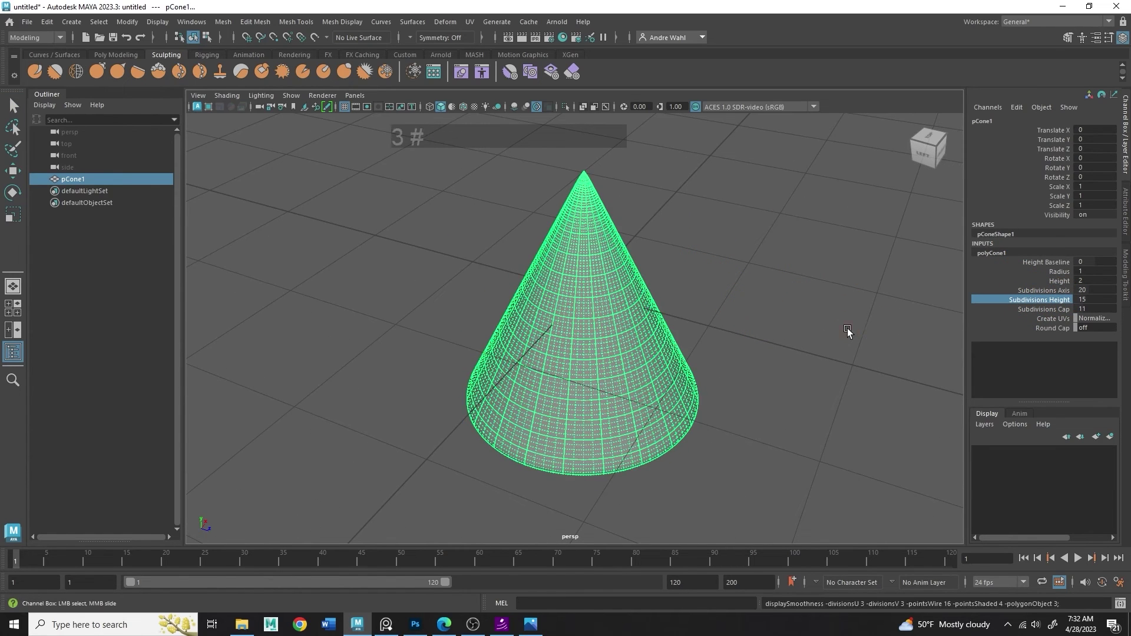
{"action": "left_click", "coordinate": [847, 327]}
{"action": "right_click_drag", "start_coordinate": [852, 321], "coordinate": [858, 298], "text": "alt"}
{"action": "left_click_drag", "start_coordinate": [858, 298], "coordinate": [804, 306], "text": "alt"}
{"action": "left_click", "coordinate": [579, 306]}
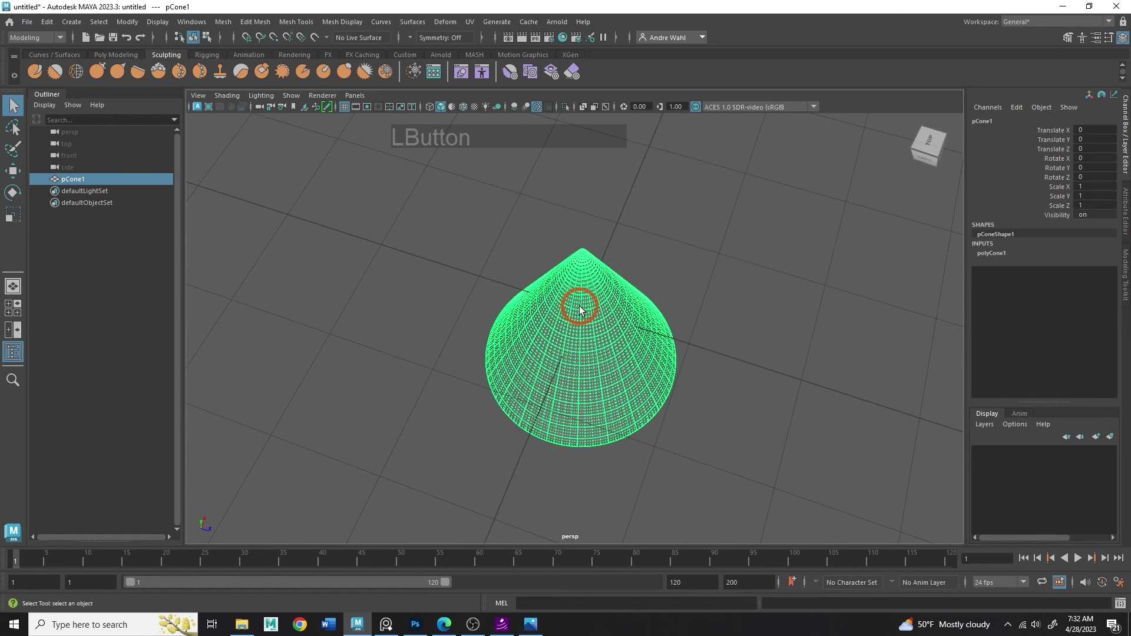
Check the cone's creation attributes and compare its smoothed surface with and without the selection wireframe.
{"action": "left_click", "coordinate": [994, 253]}
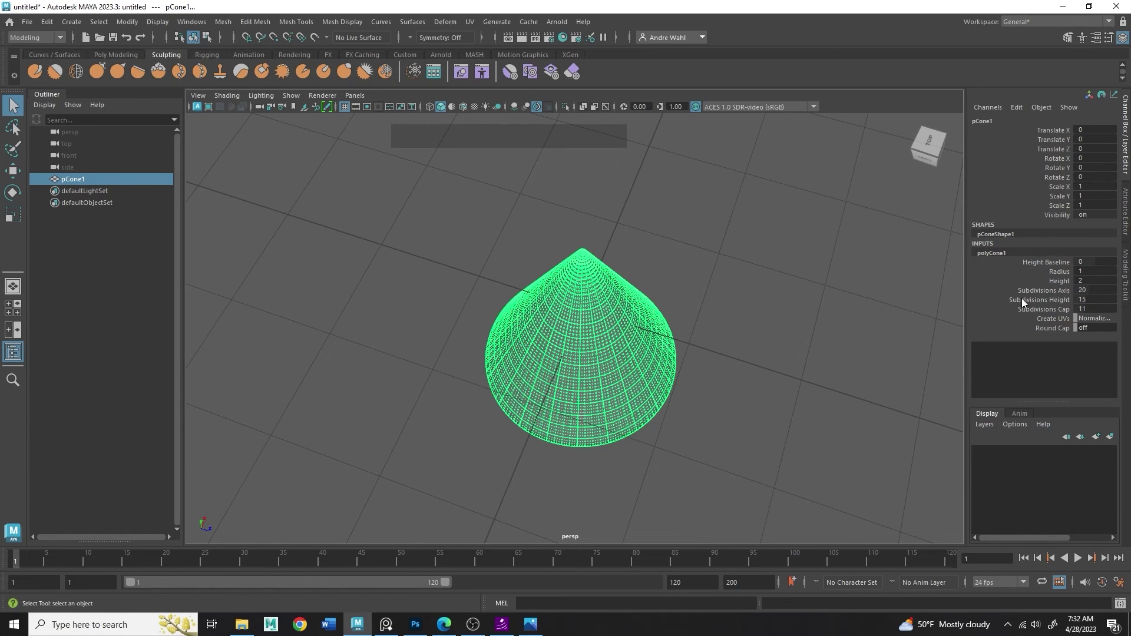
{"action": "left_click", "coordinate": [500, 307]}
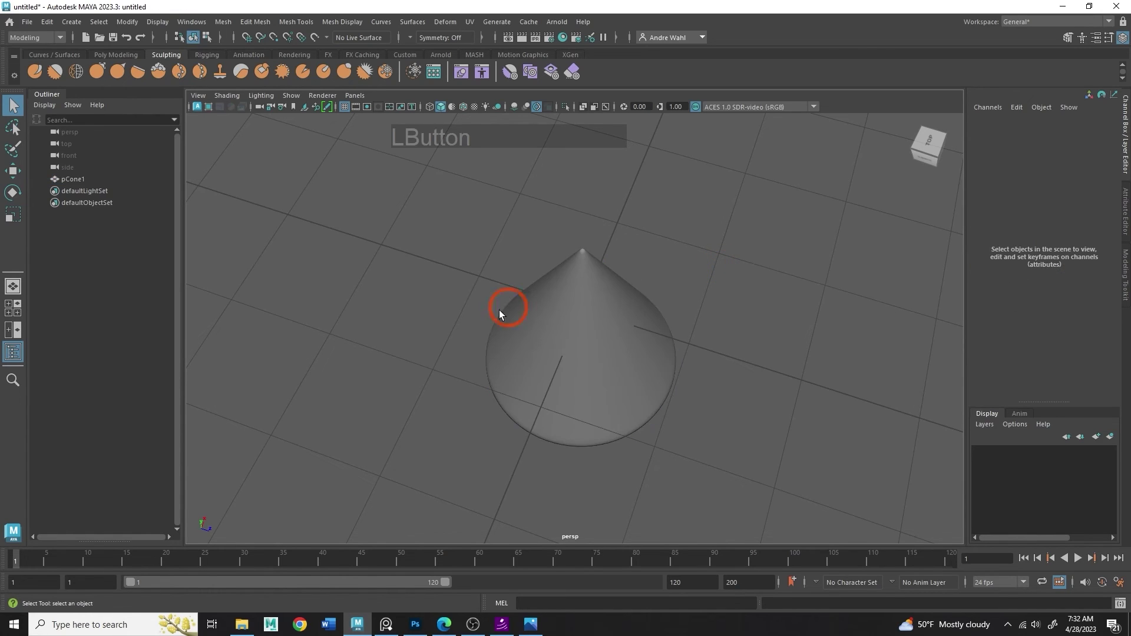
{"action": "left_click", "coordinate": [650, 337]}
{"action": "left_click_drag", "start_coordinate": [647, 341], "coordinate": [462, 293], "text": "alt"}
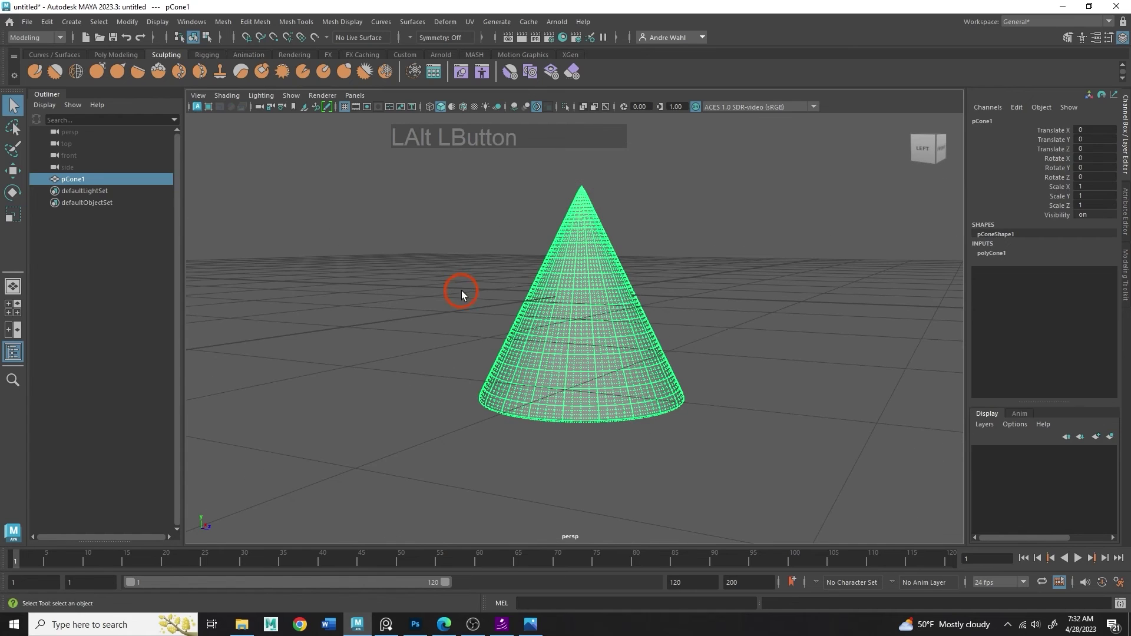
{"action": "middle_click_drag", "start_coordinate": [462, 293], "coordinate": [316, 335], "text": "alt"}
{"action": "left_click", "coordinate": [210, 210]}
Delete the cone and create a polygon cube in its place.
{"action": "left_click", "coordinate": [401, 320]}
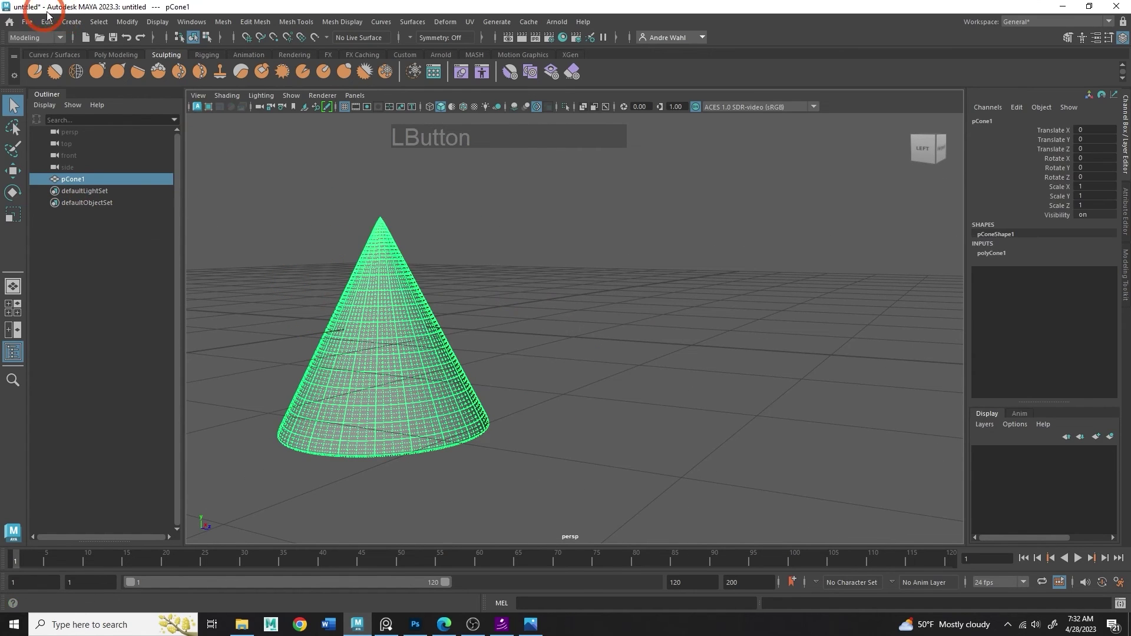
{"action": "key", "text": "Delete"}
{"action": "left_click", "coordinate": [71, 22]}
{"action": "left_click", "coordinate": [109, 66]}
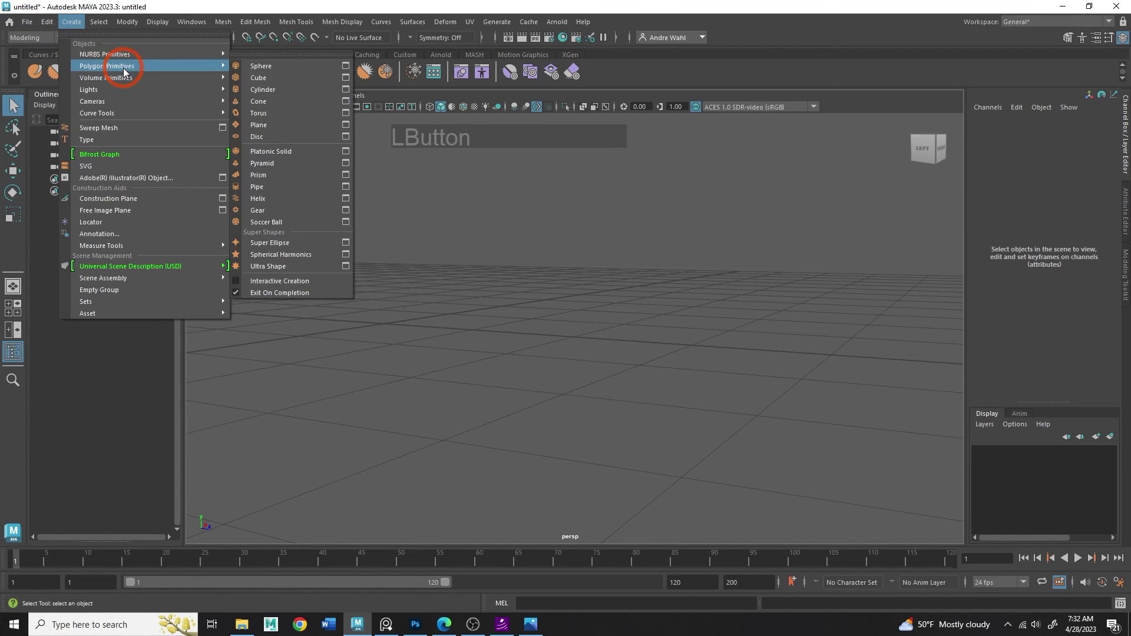
{"action": "left_click", "coordinate": [304, 79]}
{"action": "middle_click_drag", "start_coordinate": [550, 242], "coordinate": [556, 272], "text": "alt"}
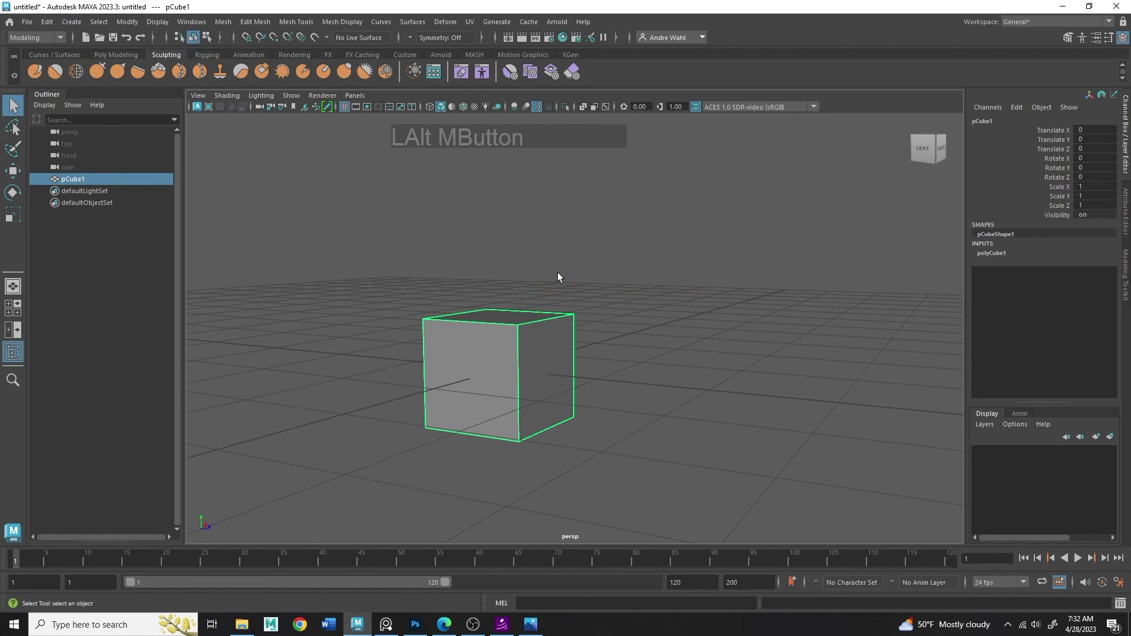
Preview the cube with its cage and as a full smooth mesh, then return it to unsmoothed display.
{"action": "key", "text": "2"}
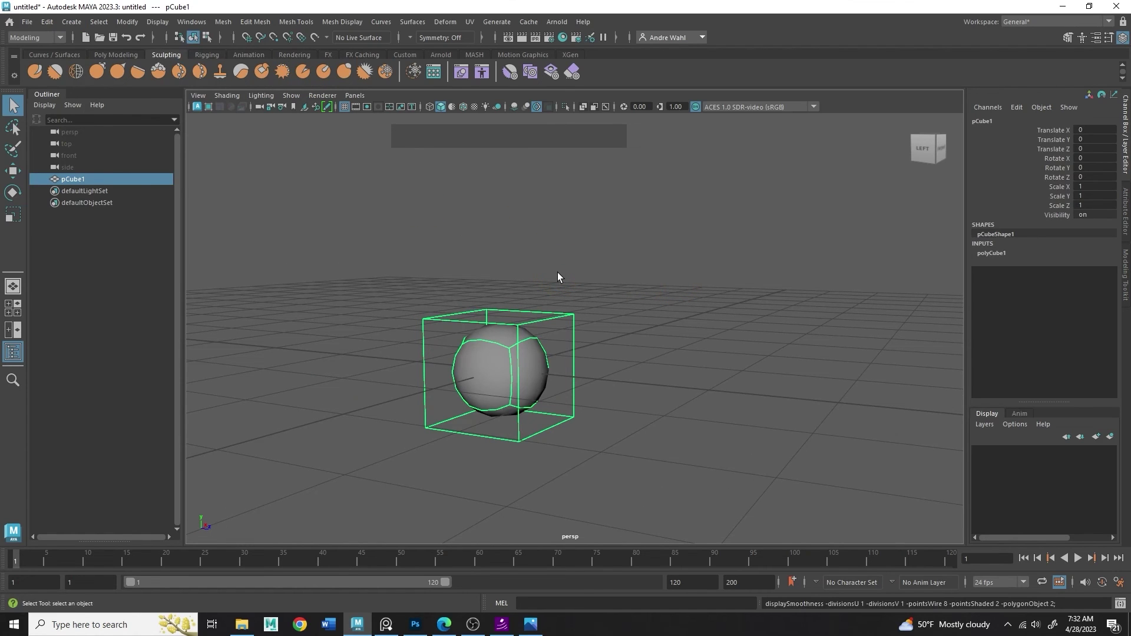
{"action": "key", "text": "3"}
{"action": "right_click_drag", "start_coordinate": [577, 302], "coordinate": [642, 333], "text": "alt"}
{"action": "middle_click_drag", "start_coordinate": [642, 333], "coordinate": [616, 285], "text": "alt"}
{"action": "key", "text": "1"}
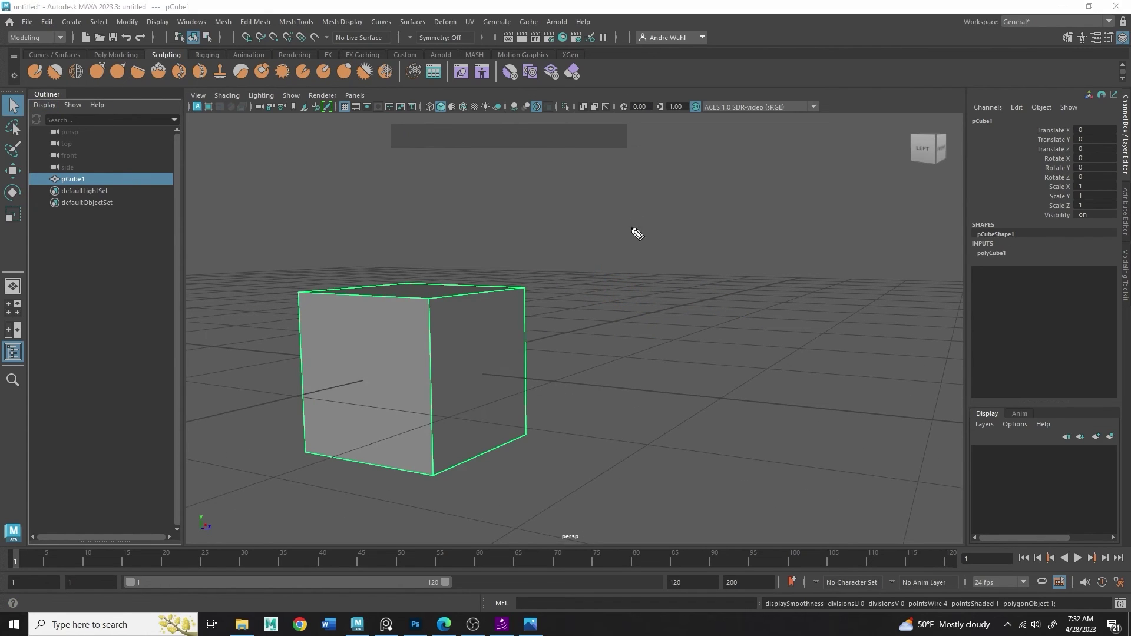
Sketch a small pink square above the cube and mark its centre and edge midpoints in blue.
{"action": "mouse_move", "coordinate": [605, 197]}
{"action": "left_mouse_down"}
{"action": "mouse_move", "coordinate": [609, 239]}
{"action": "mouse_move", "coordinate": [628, 245]}
{"action": "left_mouse_up"}
{"action": "left_click", "coordinate": [624, 219]}
{"action": "left_click", "coordinate": [624, 219]}
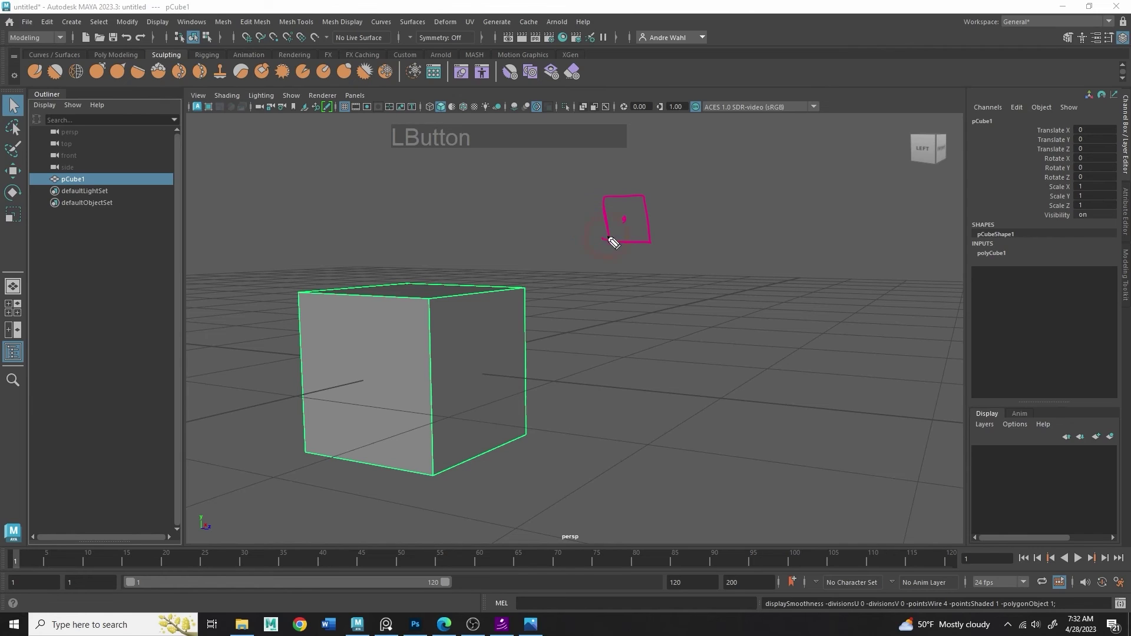
{"action": "left_click", "coordinate": [626, 219]}
{"action": "left_click", "coordinate": [626, 243]}
{"action": "left_click", "coordinate": [648, 227]}
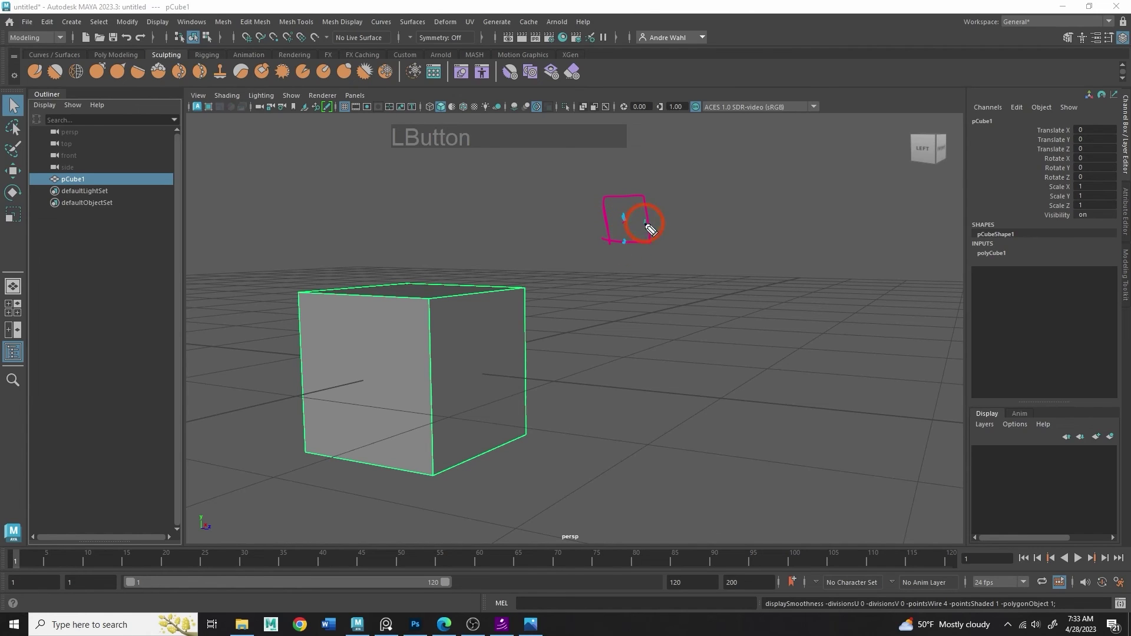
{"action": "left_click", "coordinate": [604, 219]}
{"action": "left_click", "coordinate": [626, 195]}
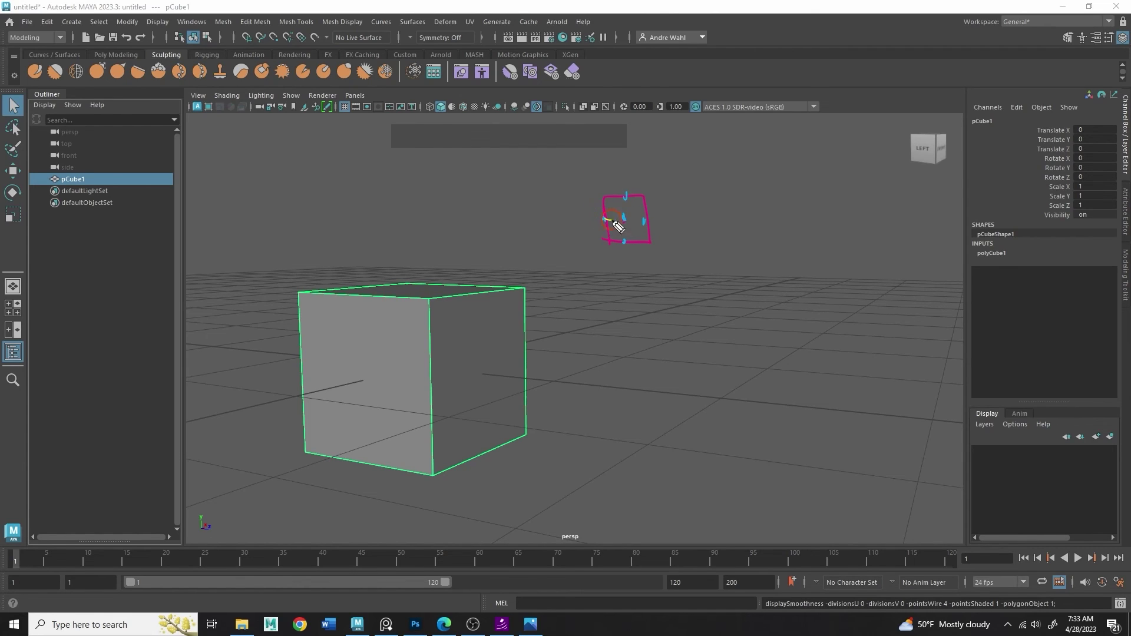
Connect the square's centre to its edge midpoints with yellow lines and mark its four corners in blue.
{"action": "mouse_move", "coordinate": [618, 227]}
{"action": "left_mouse_down"}
{"action": "mouse_move", "coordinate": [626, 203]}
{"action": "mouse_move", "coordinate": [637, 222]}
{"action": "mouse_move", "coordinate": [628, 237]}
{"action": "left_mouse_up"}
{"action": "left_click", "coordinate": [605, 196]}
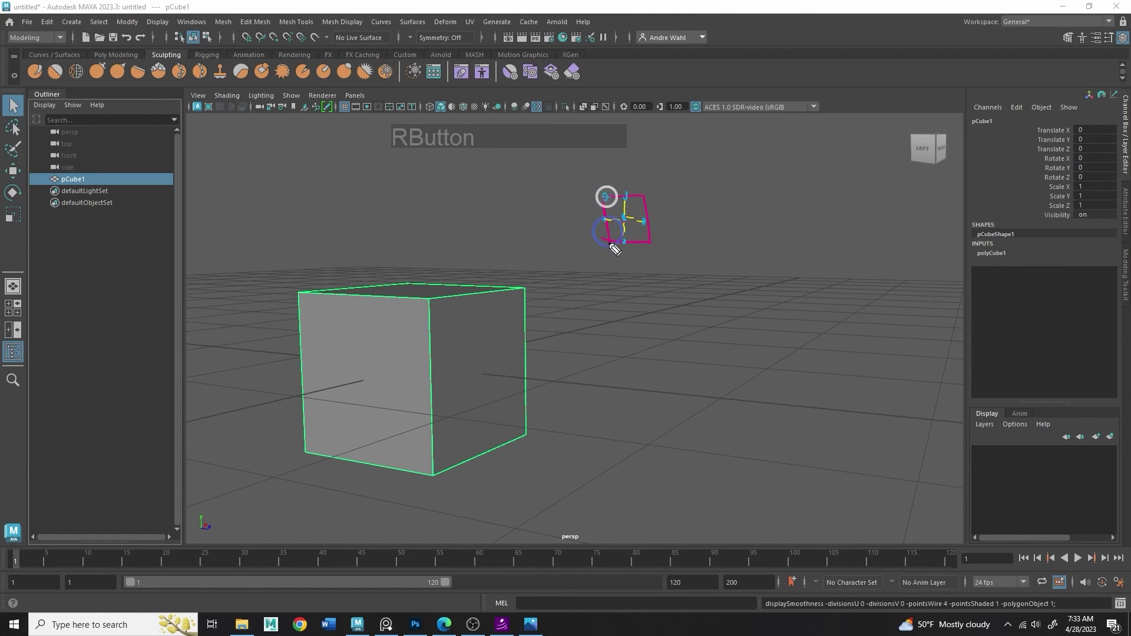
{"action": "left_click", "coordinate": [607, 240]}
{"action": "left_click", "coordinate": [646, 241]}
{"action": "left_click", "coordinate": [645, 196]}
Mark scattered blue points beside the square and join them into a rough polygon with lines branching from one point.
{"action": "left_click", "coordinate": [752, 225]}
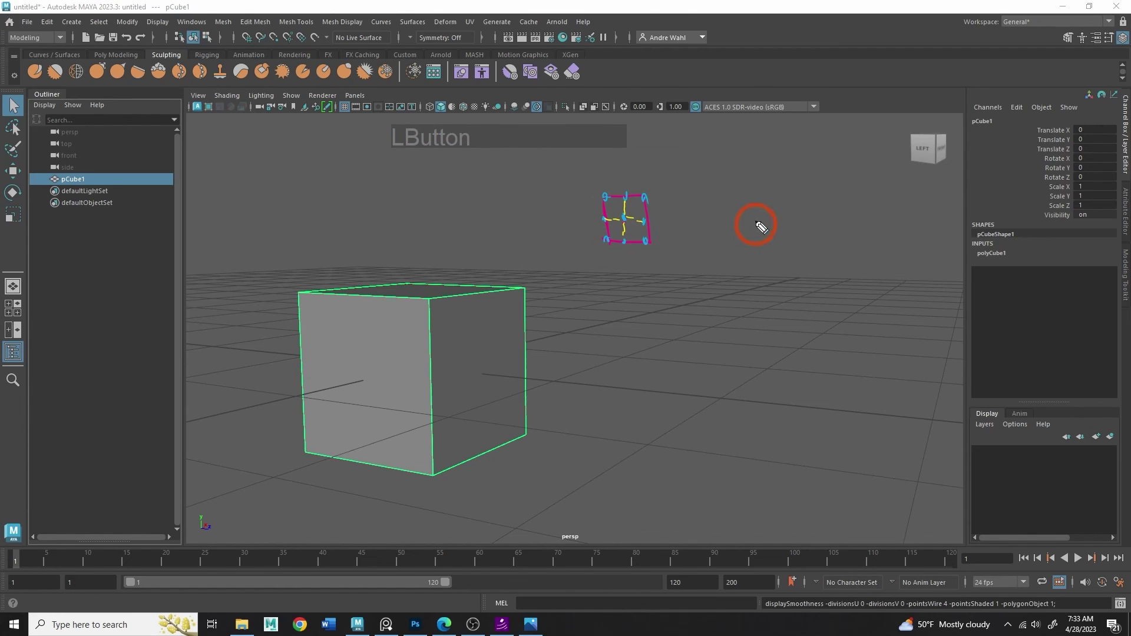
{"action": "left_click", "coordinate": [739, 214]}
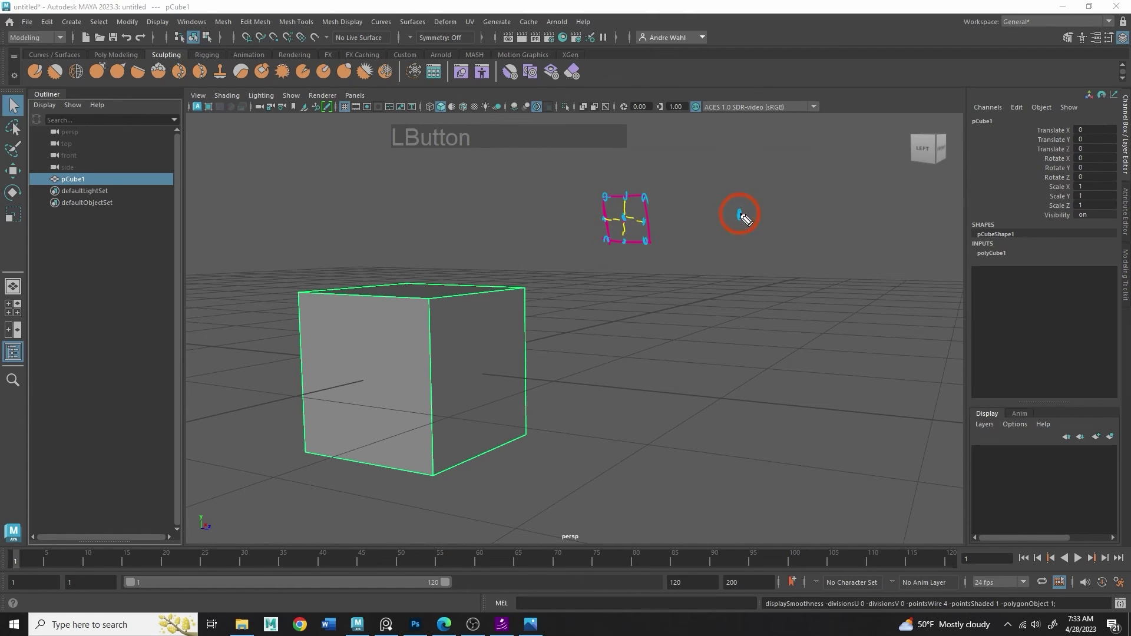
{"action": "left_click", "coordinate": [756, 182]}
{"action": "left_click", "coordinate": [781, 200]}
{"action": "left_click", "coordinate": [791, 223]}
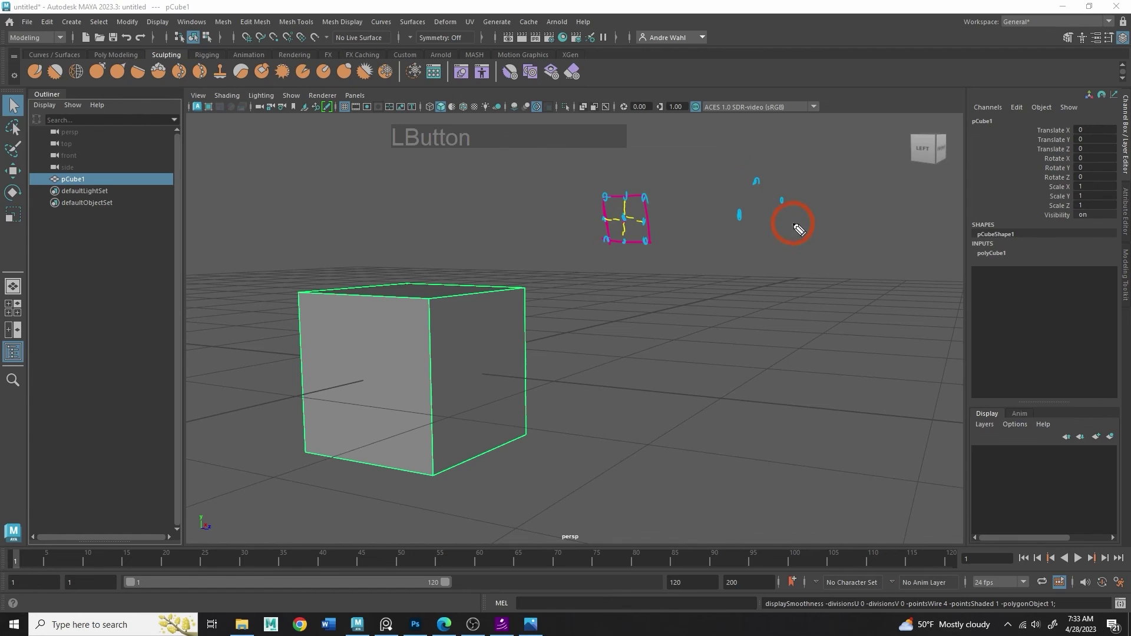
{"action": "left_click", "coordinate": [788, 250]}
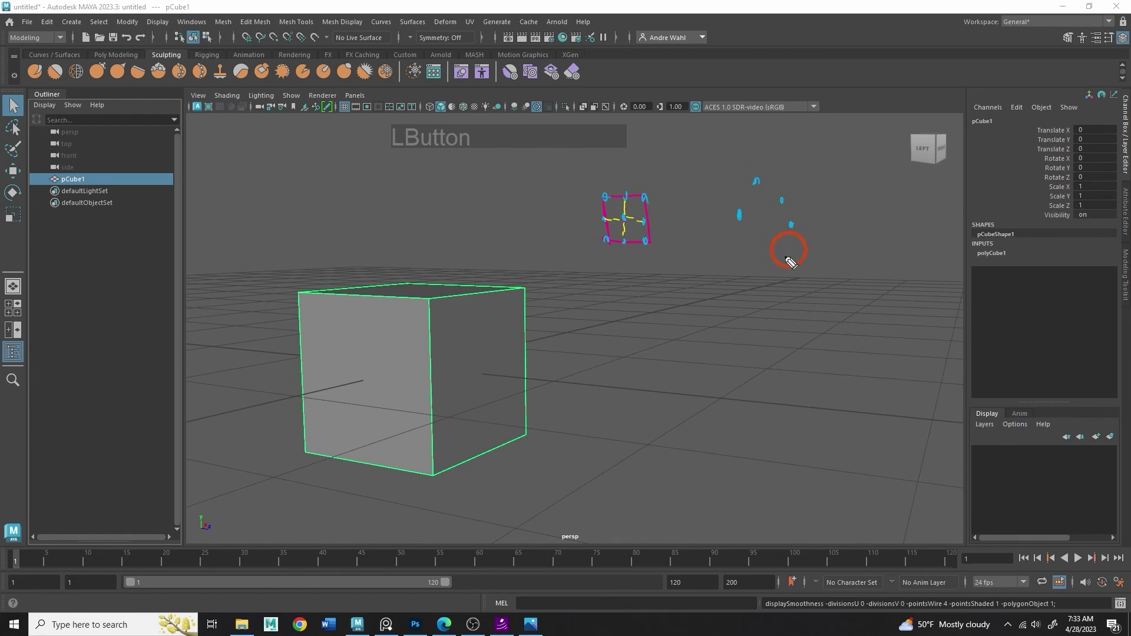
{"action": "mouse_move", "coordinate": [741, 215]}
{"action": "left_mouse_down"}
{"action": "mouse_move", "coordinate": [756, 183]}
{"action": "mouse_move", "coordinate": [795, 233]}
{"action": "mouse_move", "coordinate": [787, 254]}
{"action": "mouse_move", "coordinate": [762, 254]}
{"action": "mouse_move", "coordinate": [755, 234]}
{"action": "mouse_move", "coordinate": [758, 254]}
{"action": "mouse_move", "coordinate": [740, 218]}
{"action": "mouse_move", "coordinate": [747, 250]}
{"action": "mouse_move", "coordinate": [733, 233]}
{"action": "mouse_move", "coordinate": [757, 180]}
{"action": "left_mouse_up"}
{"action": "left_click", "coordinate": [752, 219]}
{"action": "left_click", "coordinate": [717, 204]}
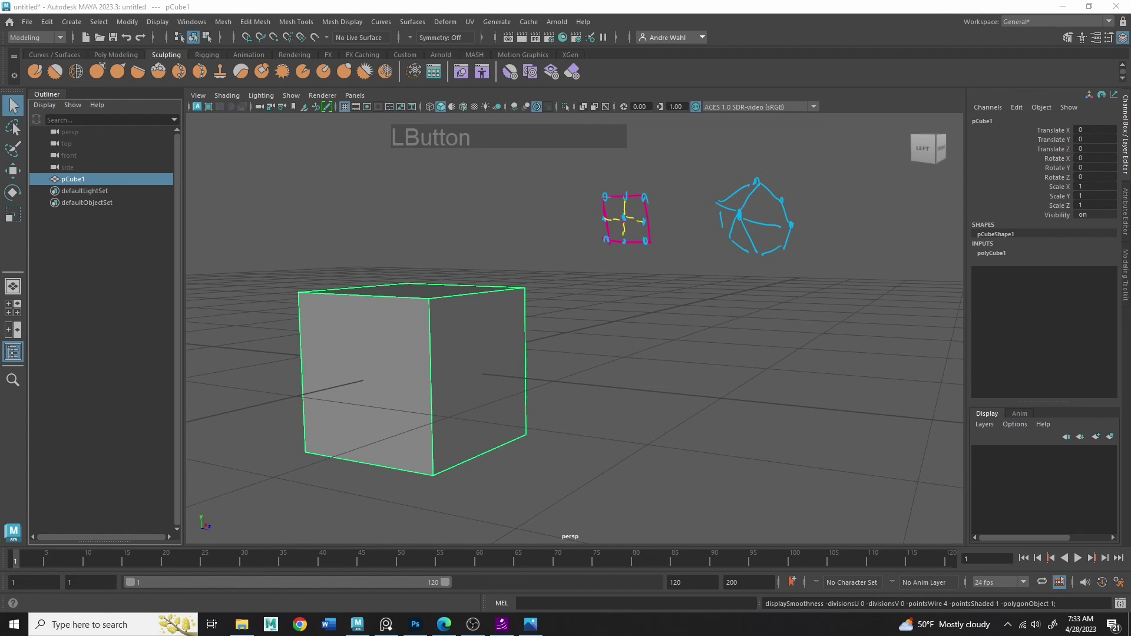
{"action": "mouse_move", "coordinate": [607, 208]}
{"action": "left_mouse_down"}
{"action": "mouse_move", "coordinate": [634, 221]}
{"action": "mouse_move", "coordinate": [609, 241]}
{"action": "mouse_move", "coordinate": [615, 207]}
{"action": "mouse_move", "coordinate": [610, 243]}
{"action": "left_mouse_up"}
{"action": "left_click_drag", "start_coordinate": [636, 186], "coordinate": [637, 251]}
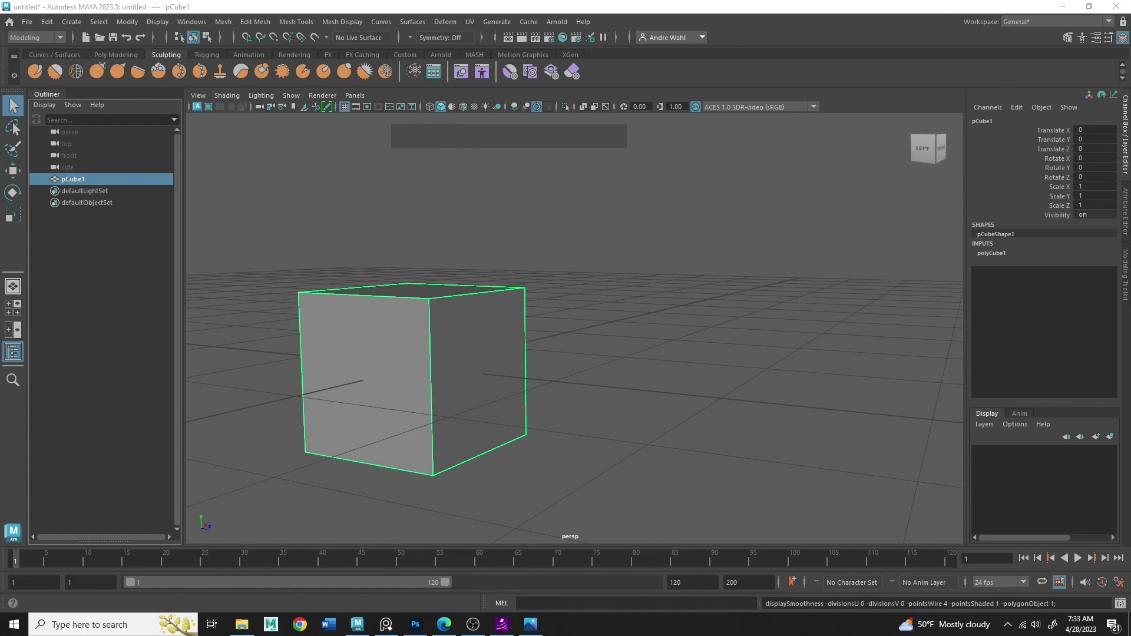
{"action": "left_click", "coordinate": [444, 624]}
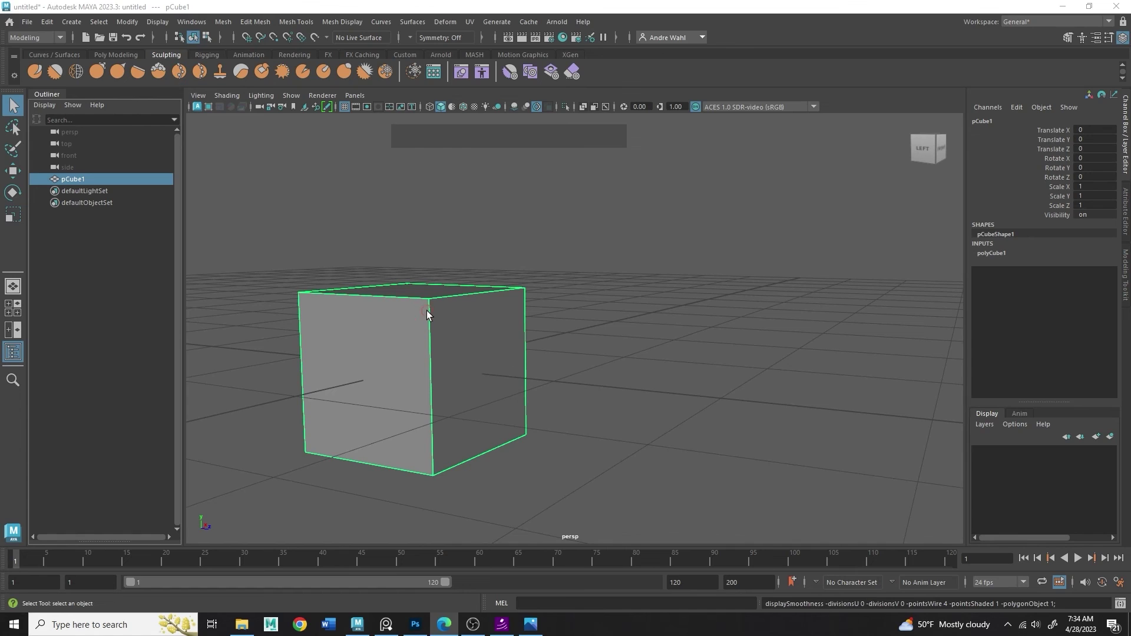
Preview the cube as a smooth mesh and set its subdivisions to 10 in width, 5 in height and 13 in depth.
{"action": "key", "text": "3"}
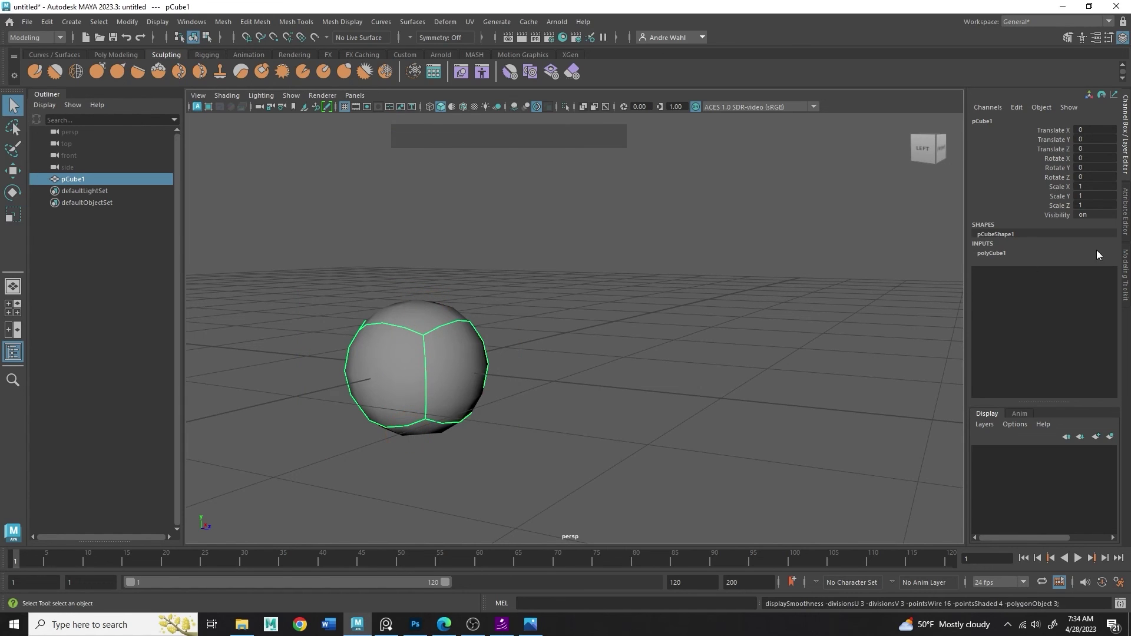
{"action": "left_click", "coordinate": [1011, 253]}
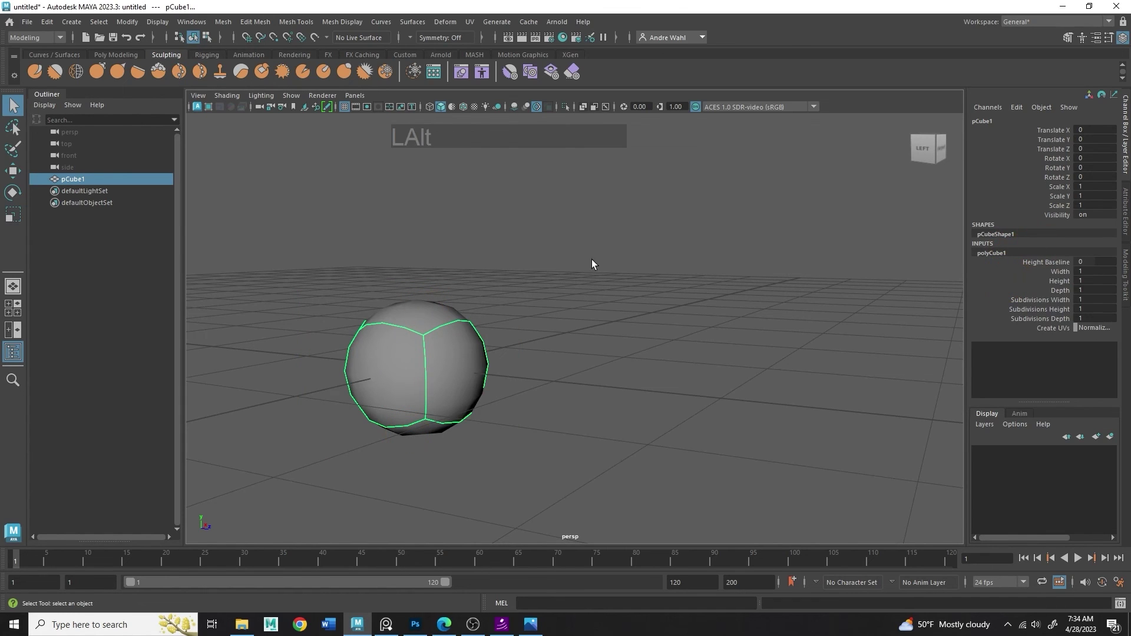
{"action": "middle_click_drag", "start_coordinate": [591, 259], "coordinate": [545, 280], "text": "alt"}
{"action": "key", "text": "t"}
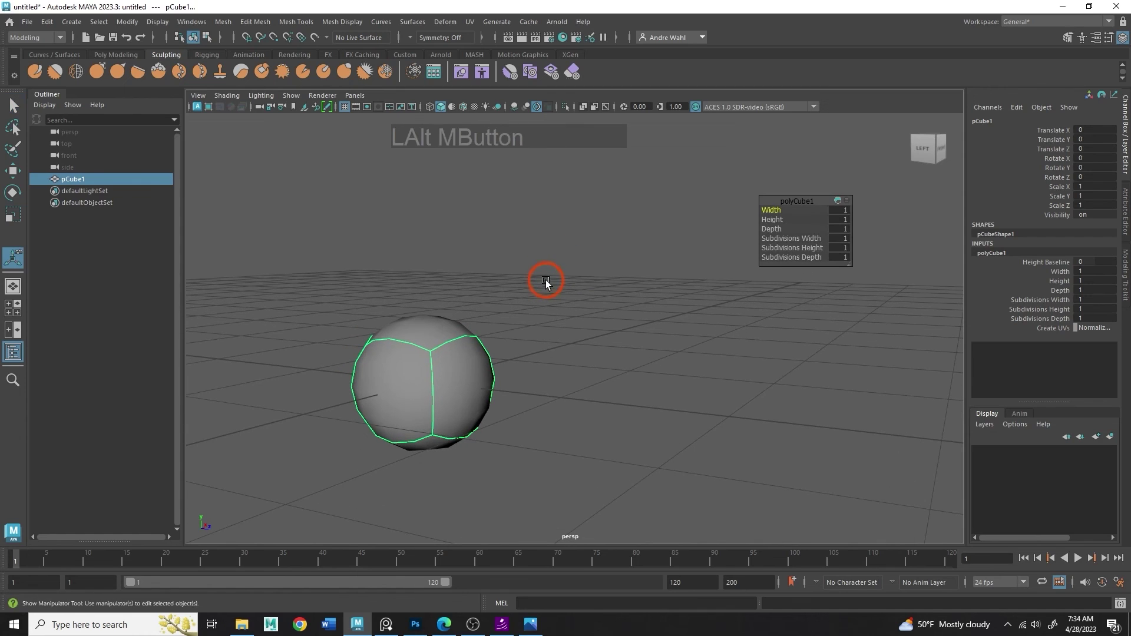
{"action": "left_click_drag", "start_coordinate": [794, 202], "coordinate": [658, 185]}
{"action": "left_click", "coordinate": [654, 227]}
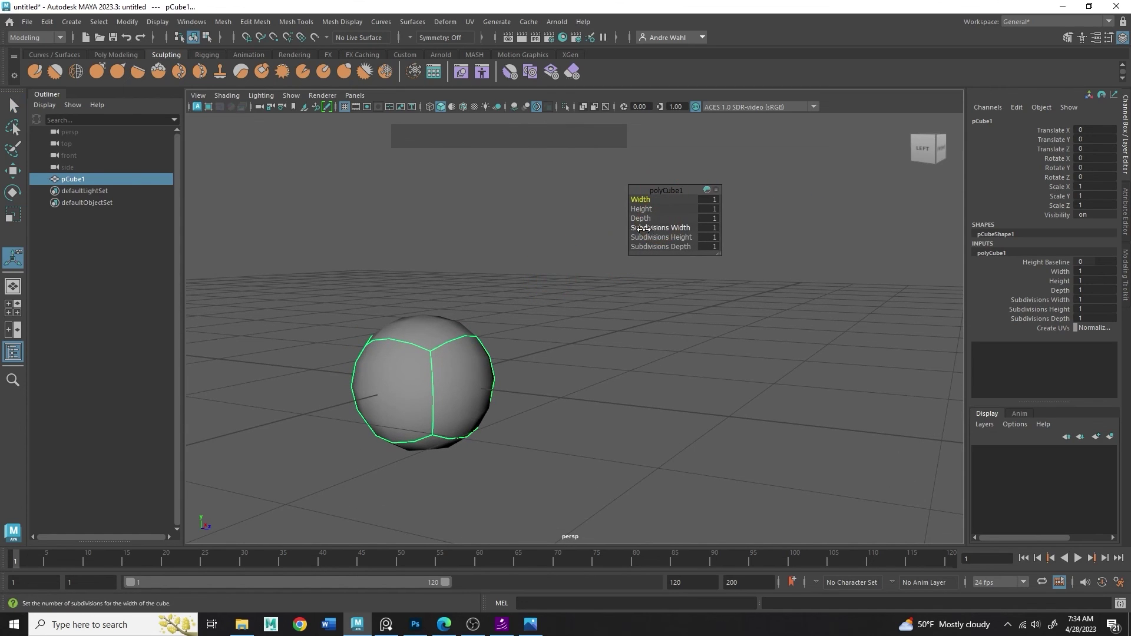
{"action": "left_click_drag", "start_coordinate": [651, 227], "coordinate": [703, 251]}
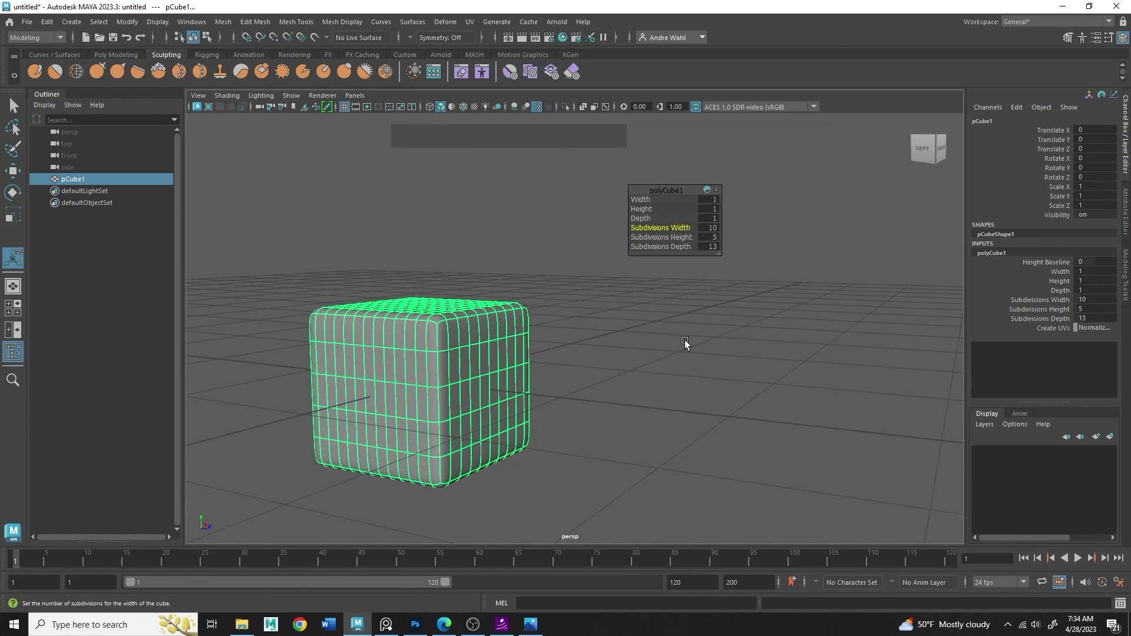